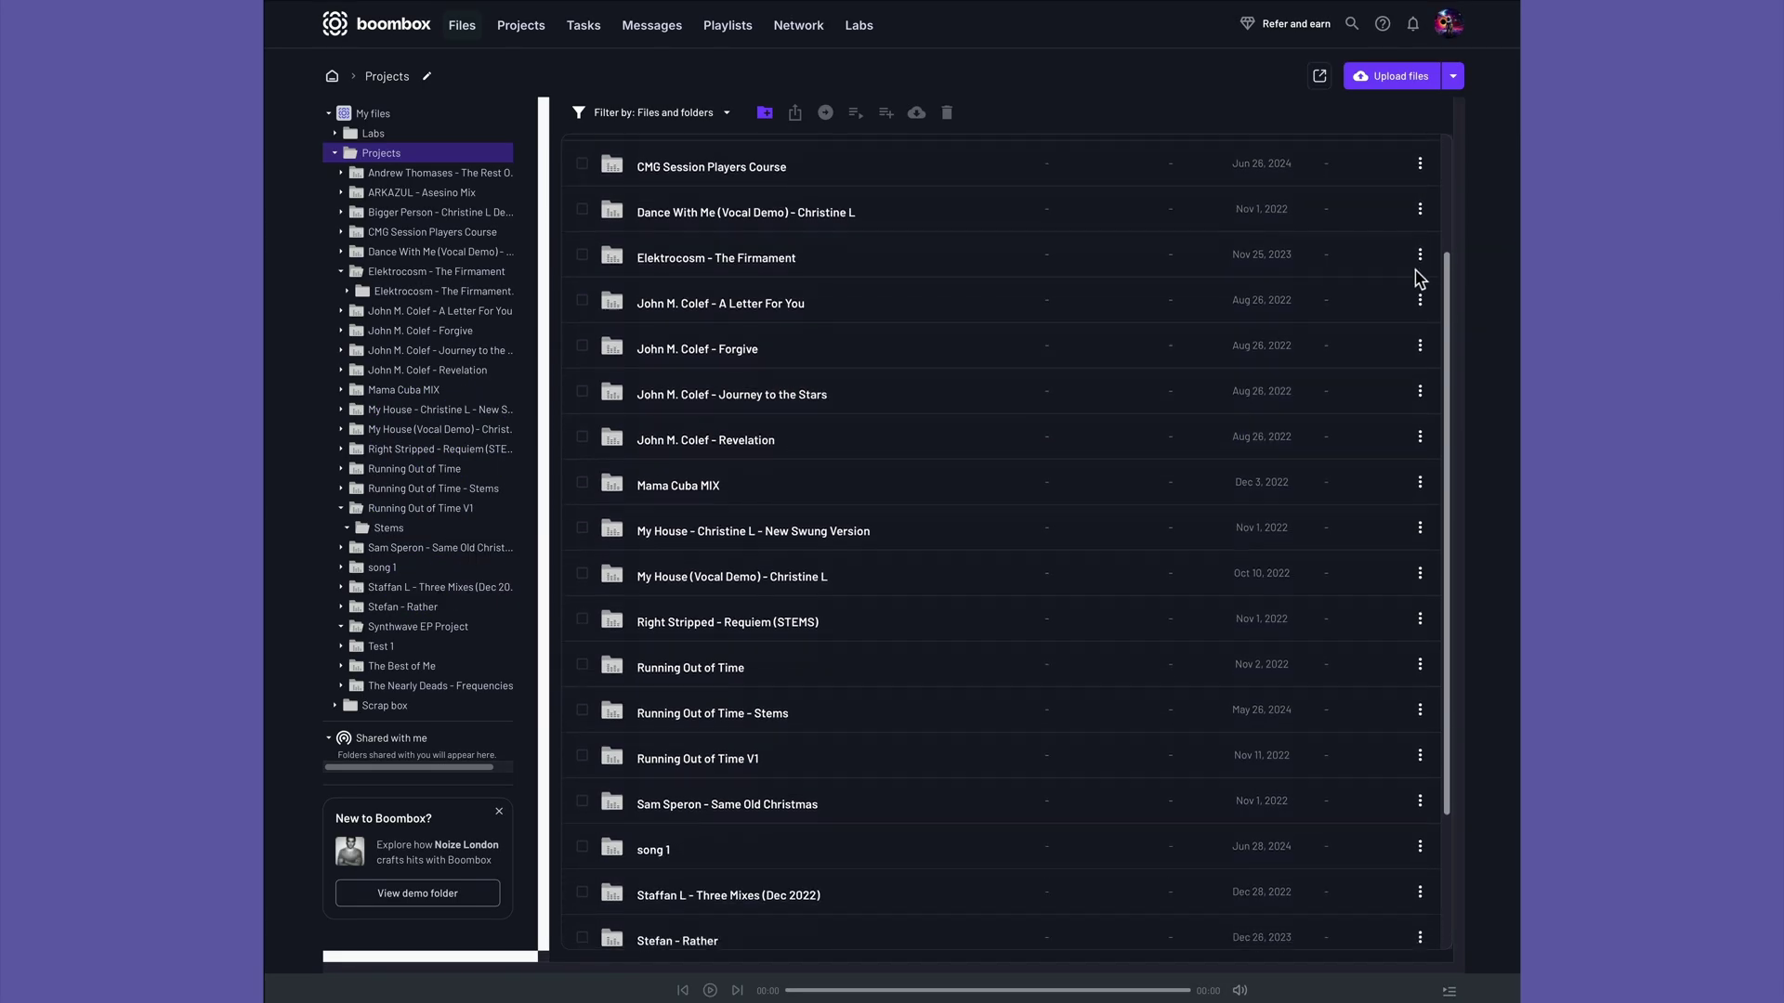
# Step: Open the Elektrocosm - The Firmament project folder in Boombox Files
pyautogui.click(839, 253)
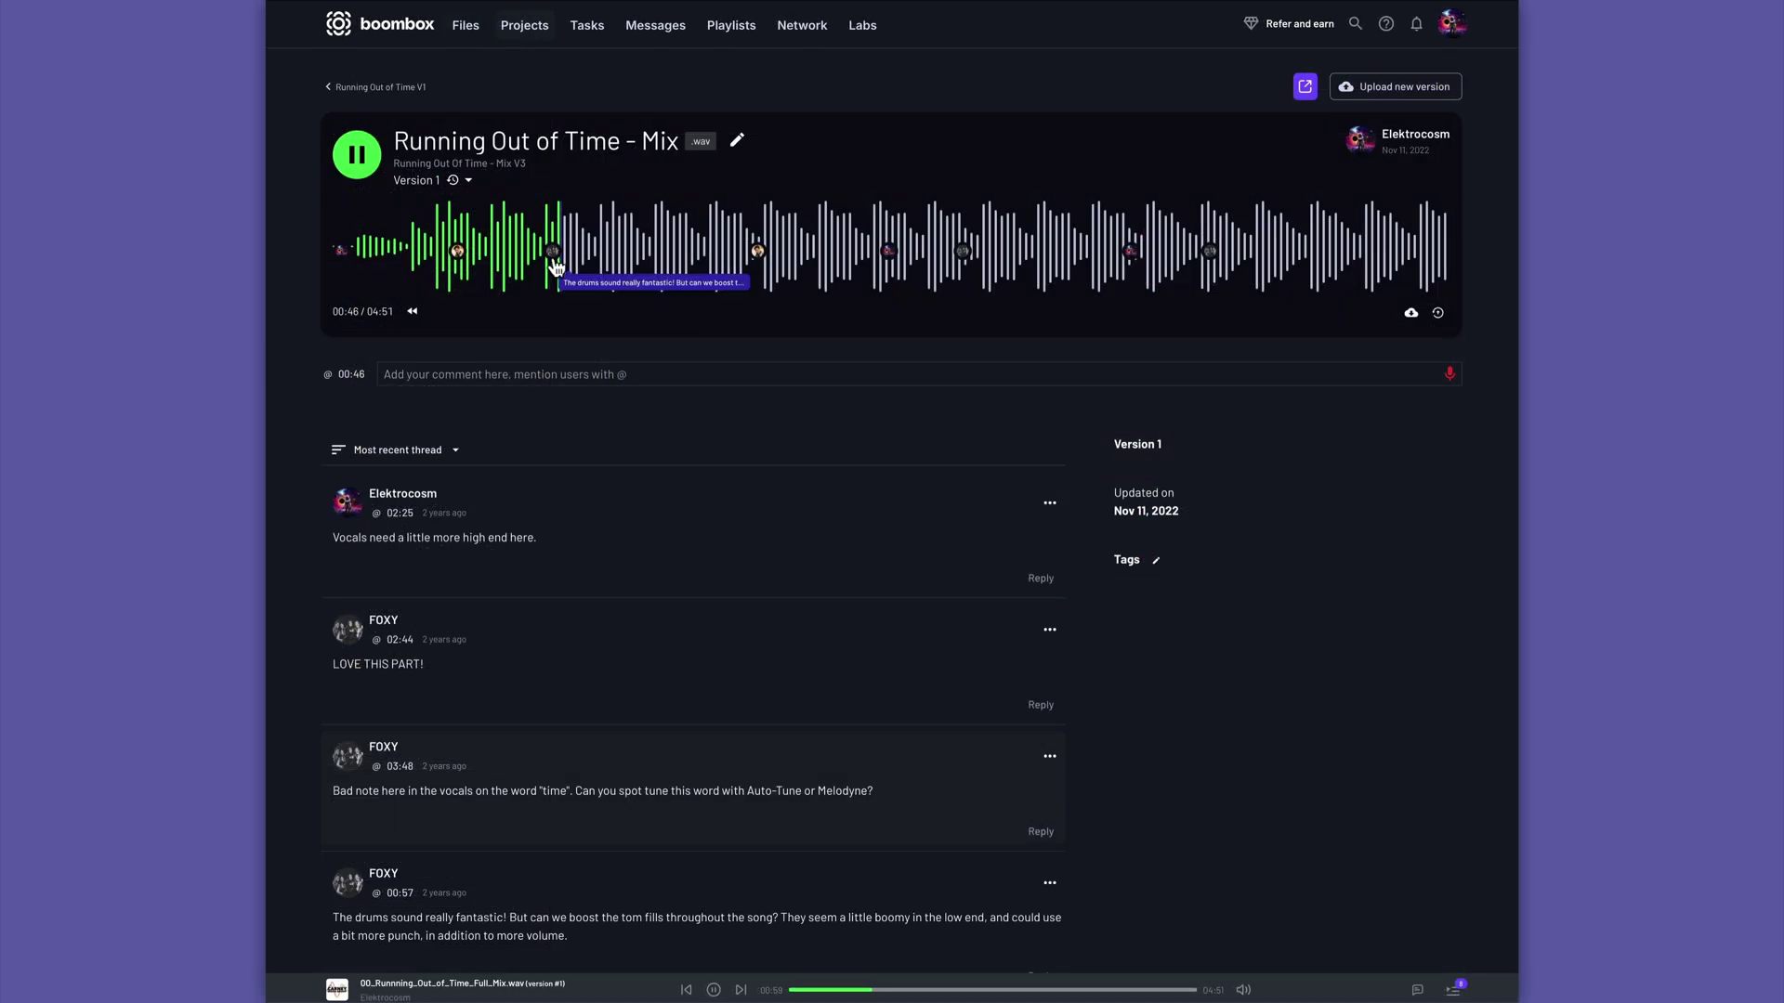
pyautogui.scroll(-5, 556, 272)
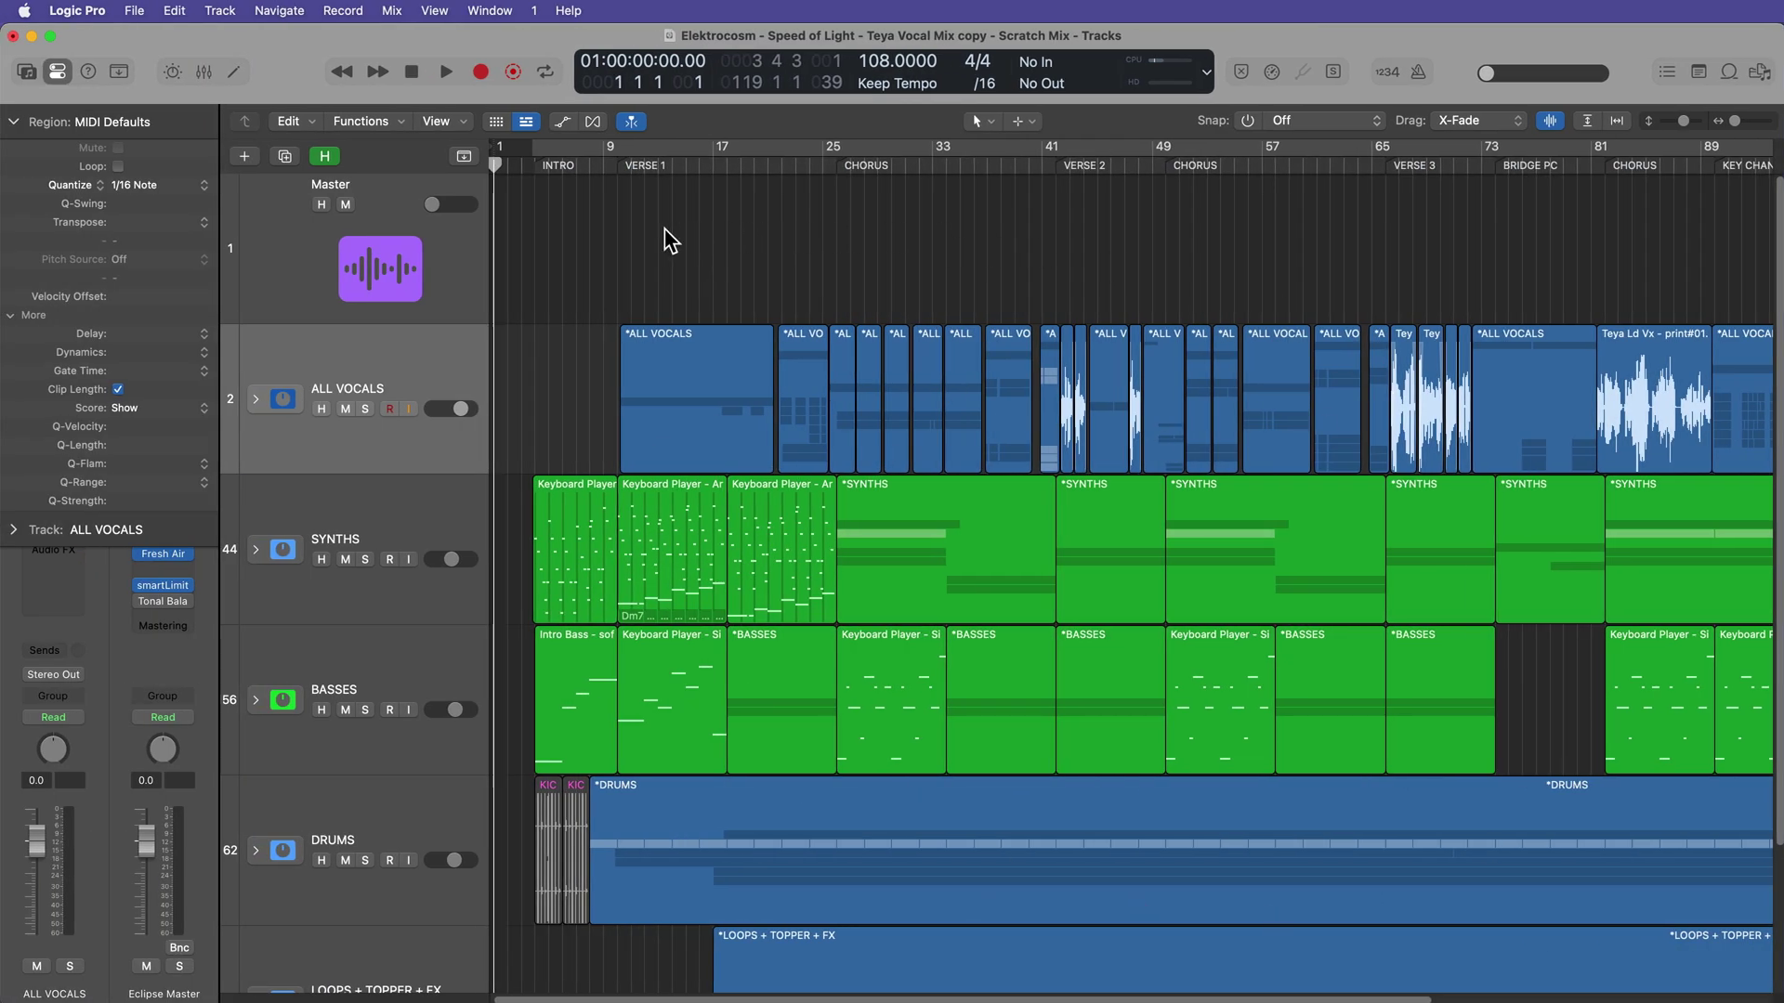
pyautogui.click(134, 11)
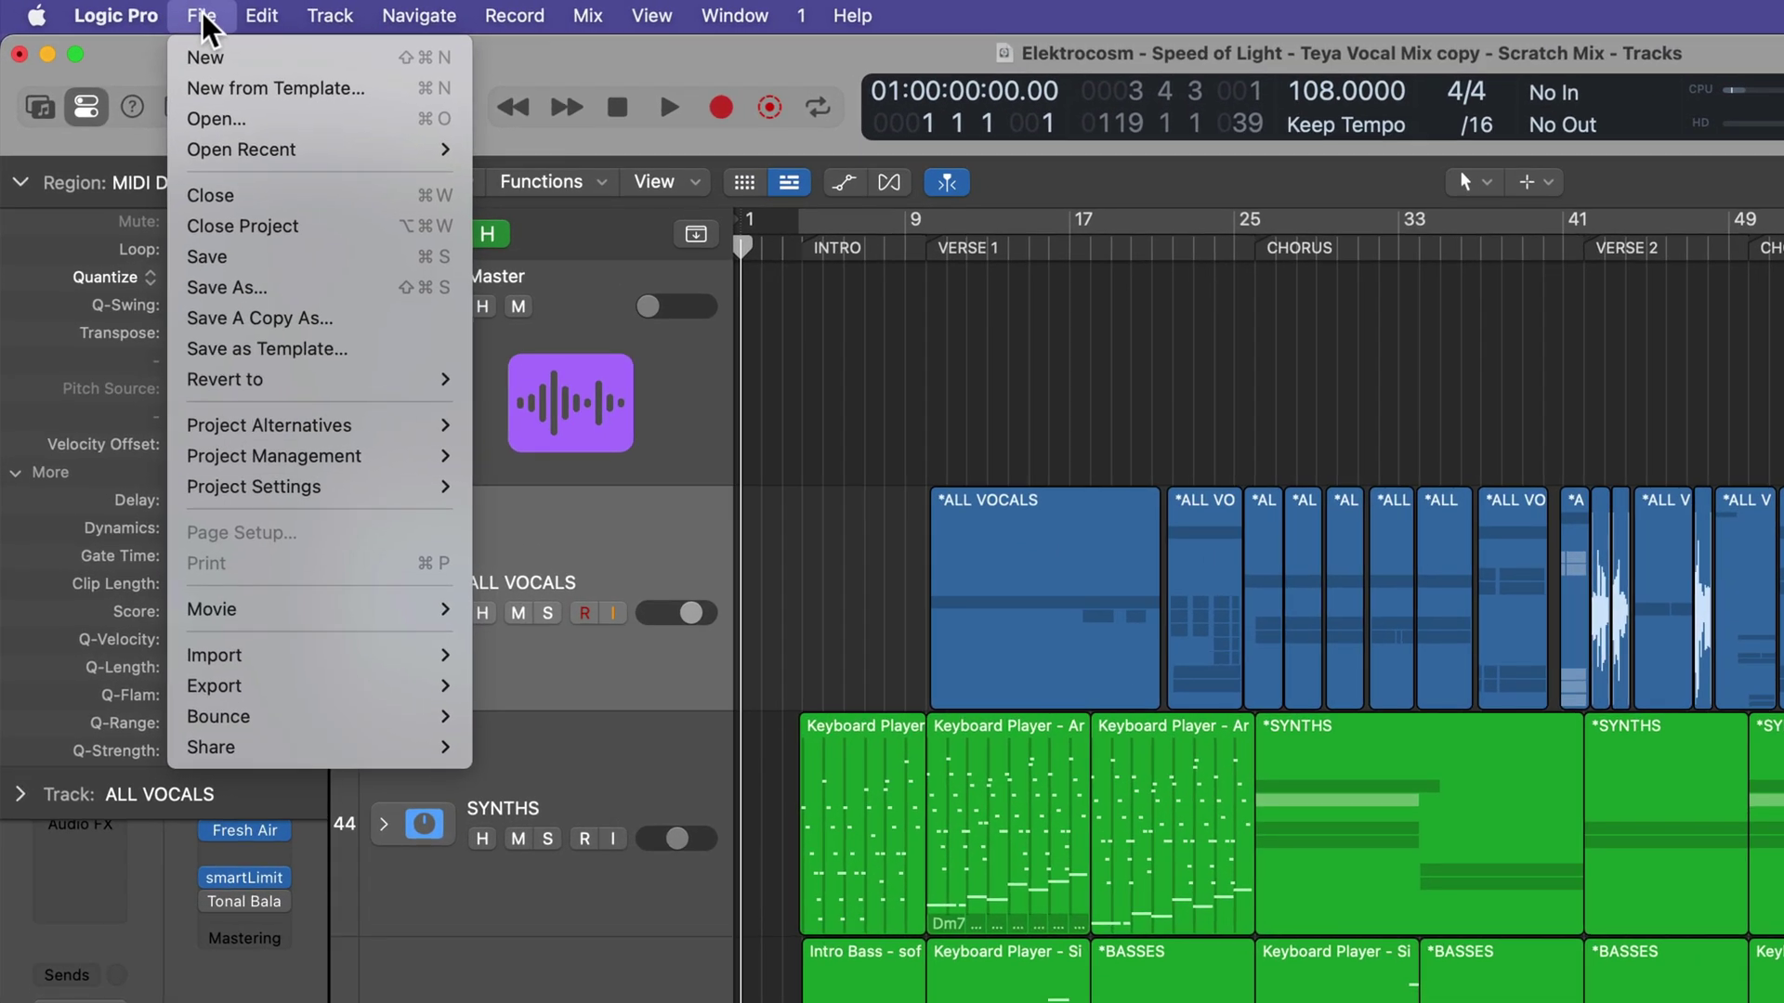
pyautogui.moveTo(331, 426)
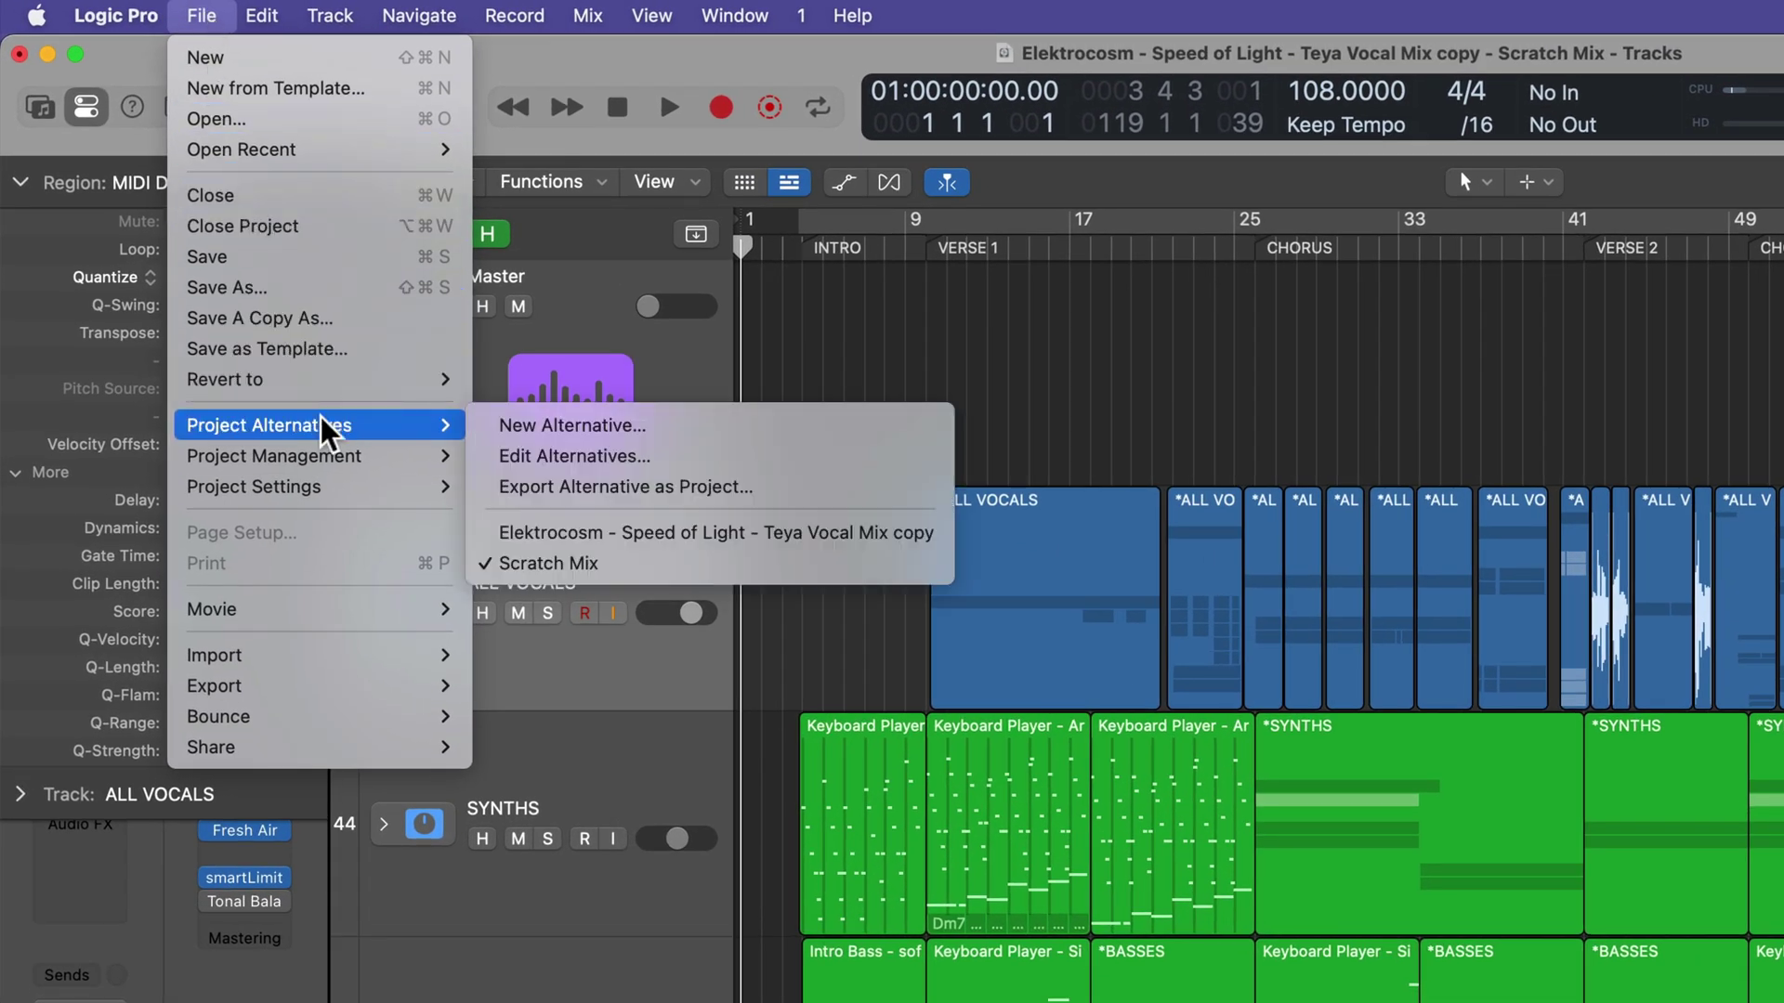
pyautogui.click(686, 568)
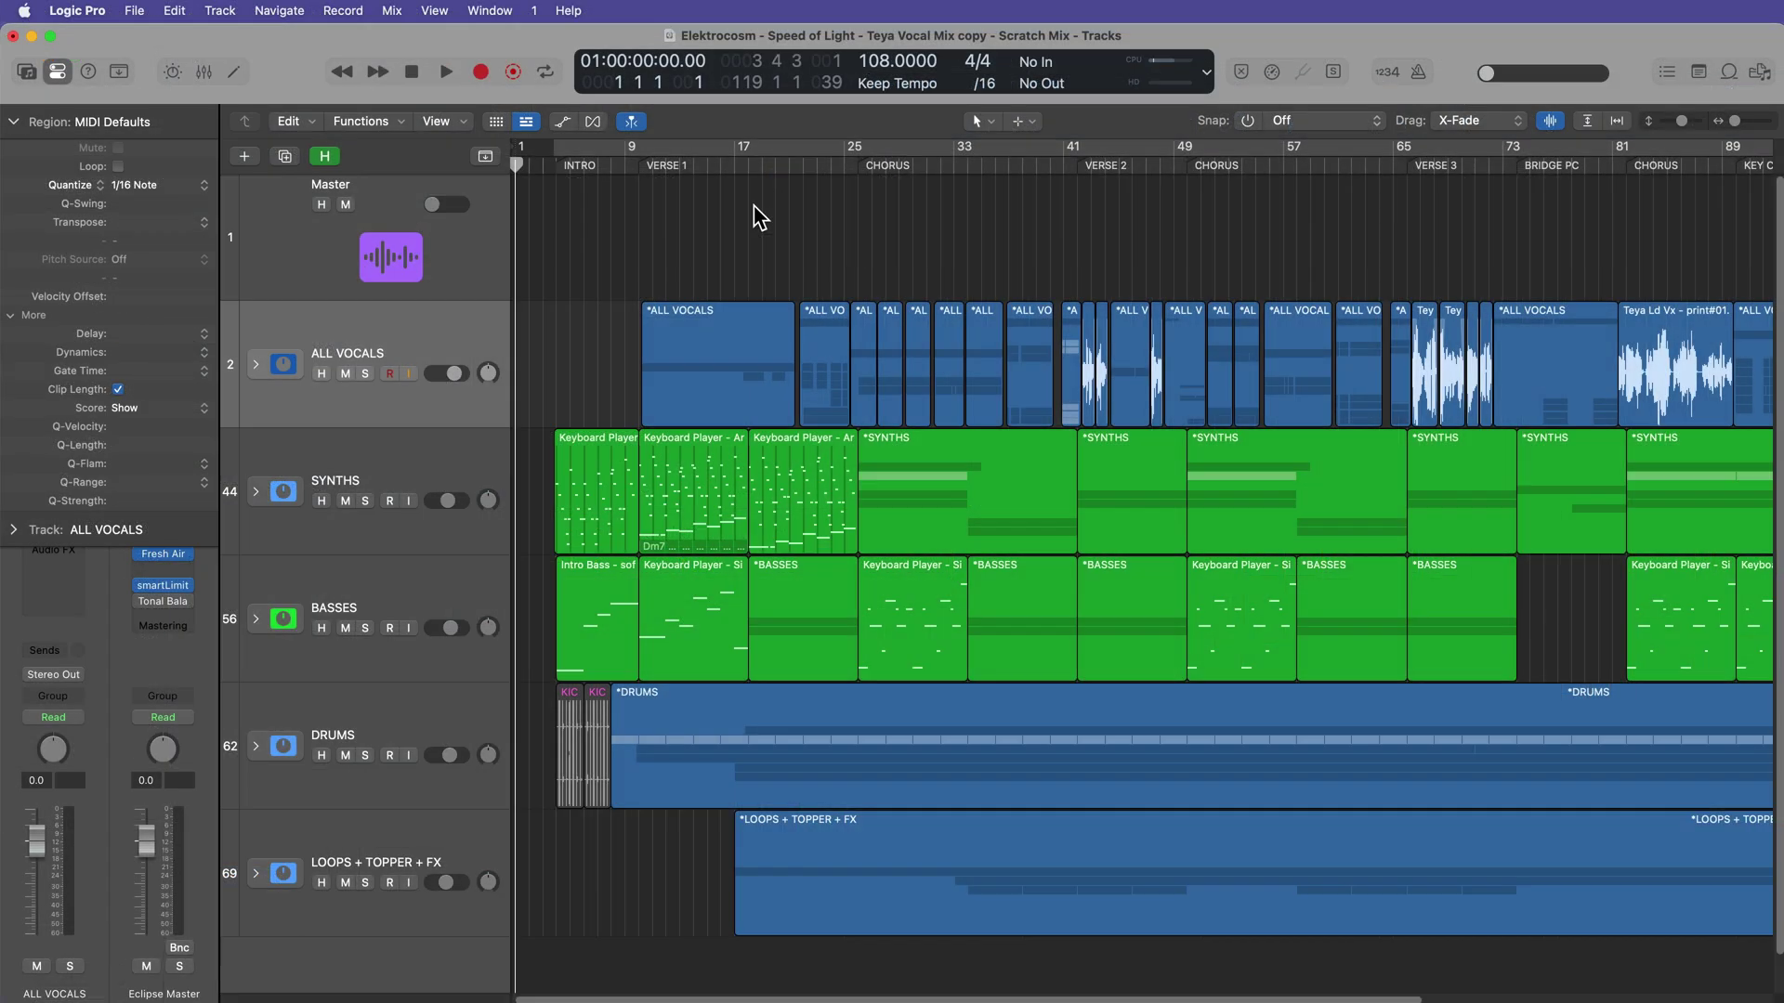
# Step: Select every track, from ALL VOCALS down to the last track
pyautogui.click(669, 330)
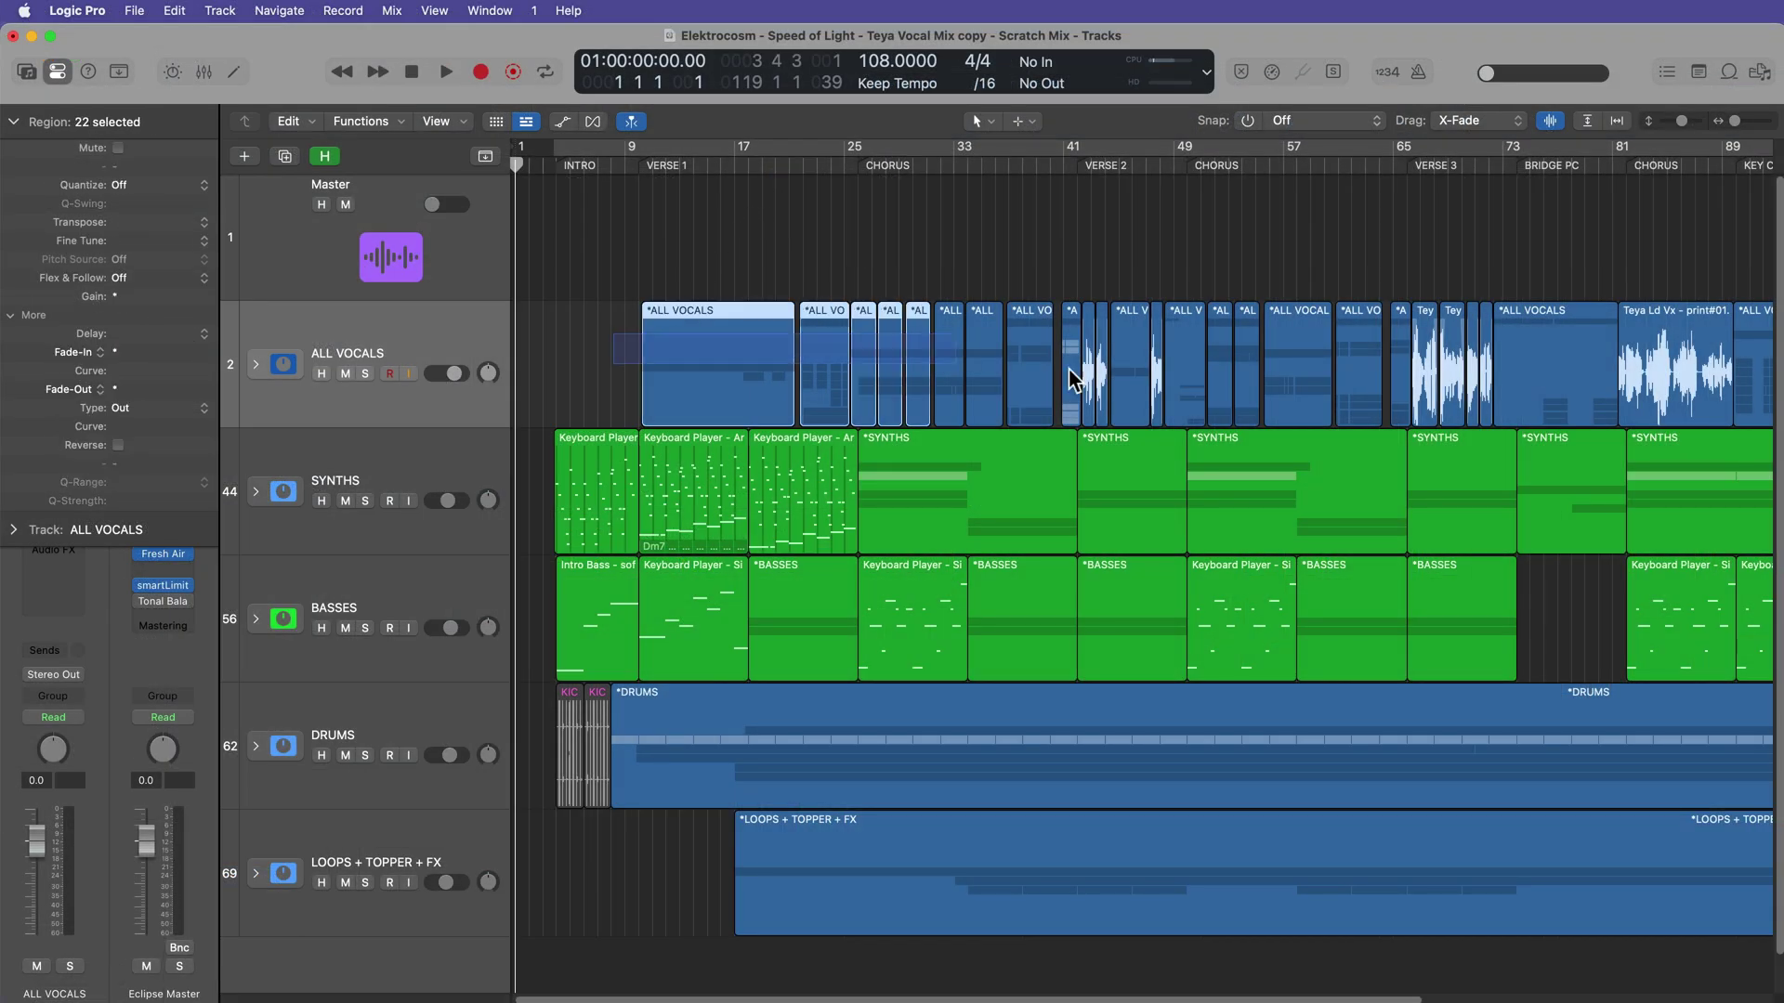
pyautogui.click(409, 477)
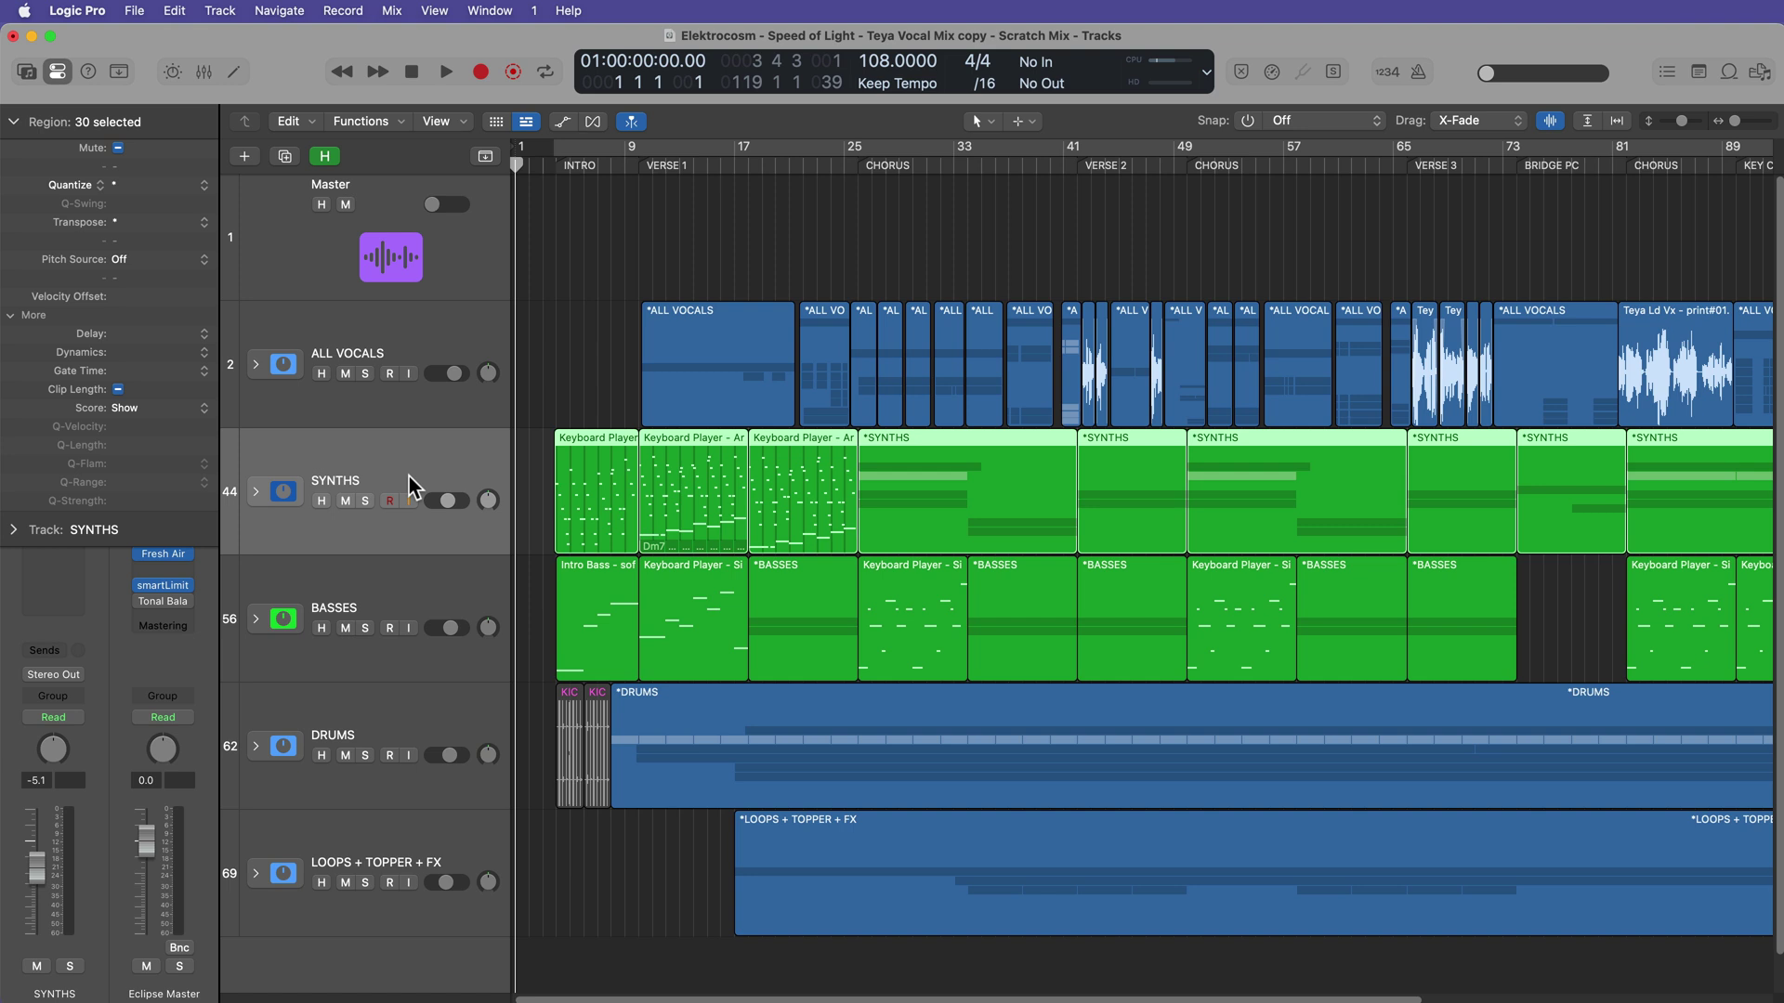
pyautogui.click(439, 348)
pyautogui.keyDown('shift'); pyautogui.click(431, 843); pyautogui.keyUp('shift')
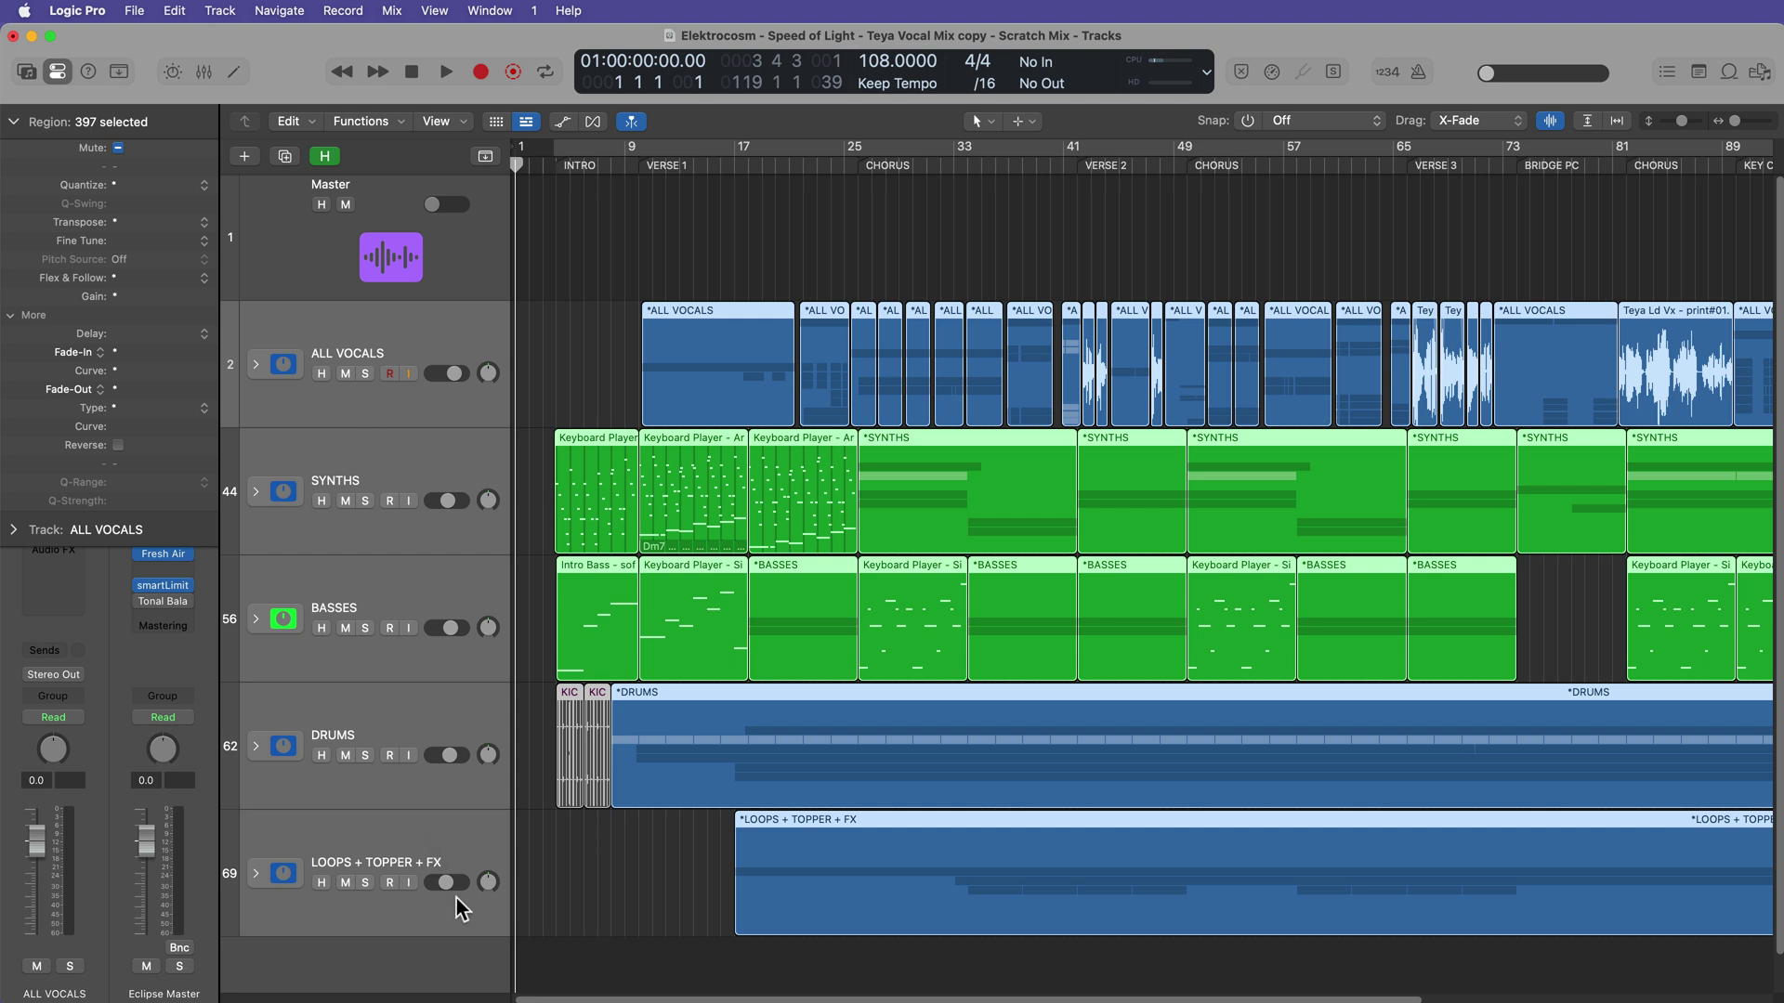
# Step: Flatten the selected track stacks, including the nested one, until none remain
pyautogui.click(220, 12)
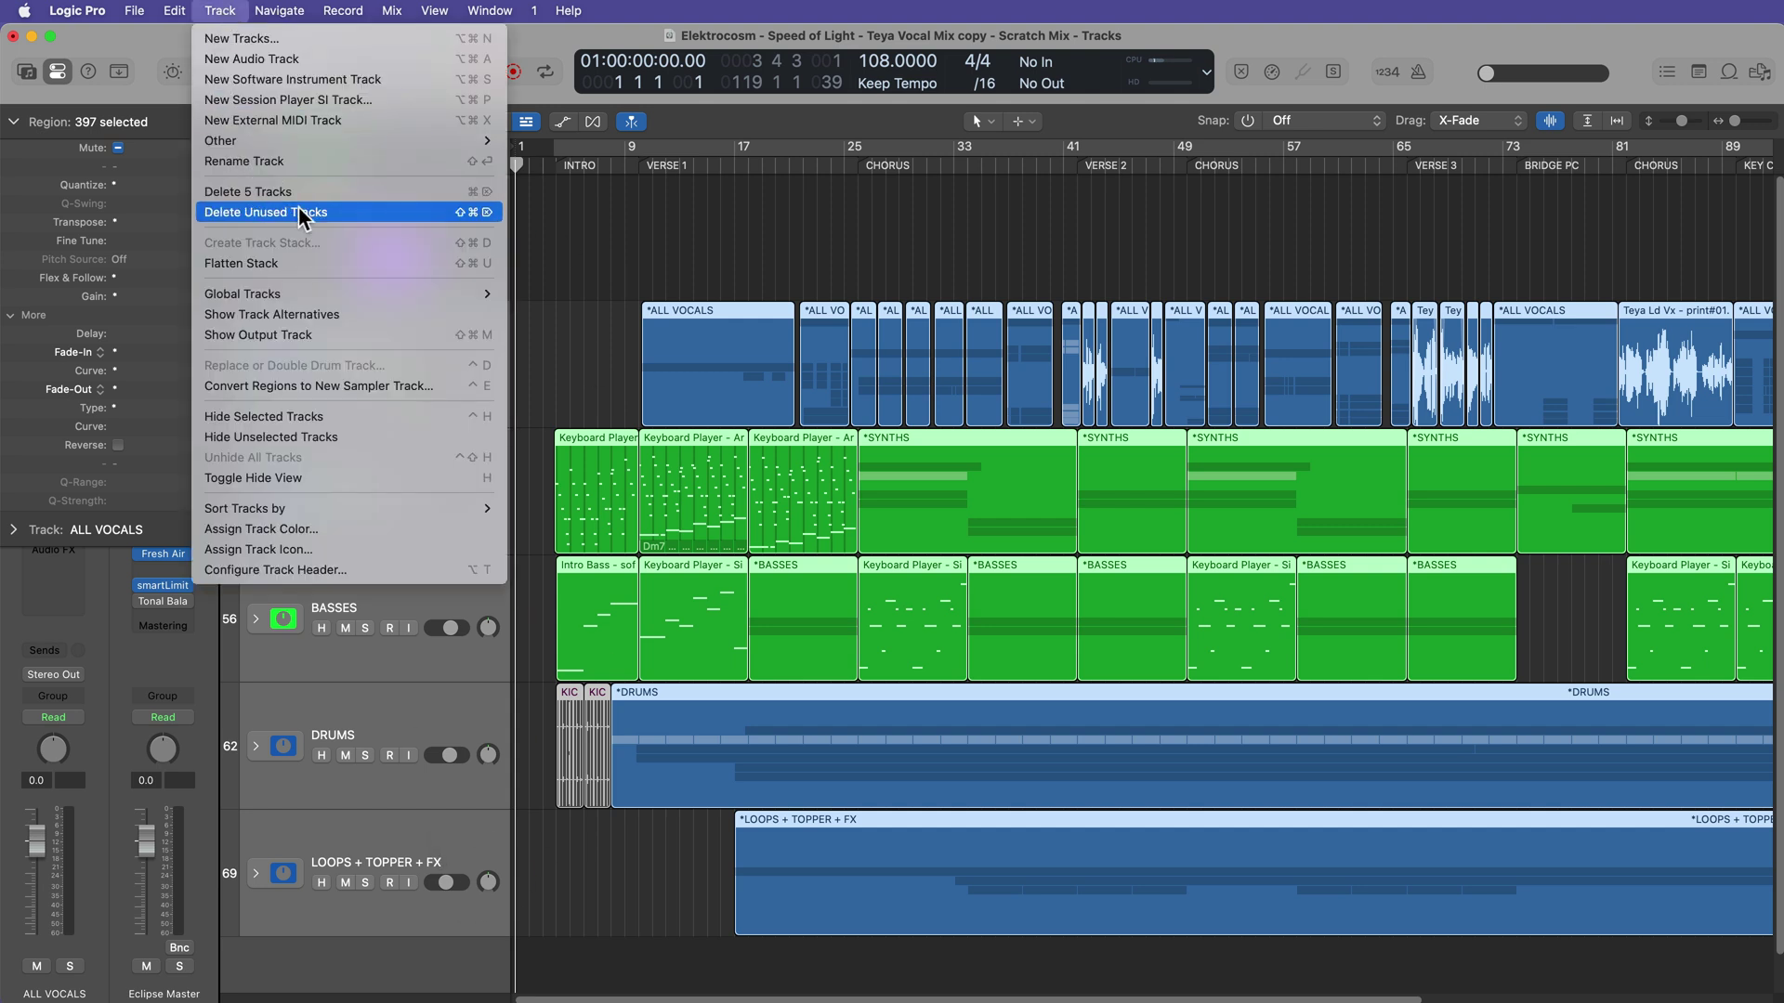
pyautogui.click(335, 264)
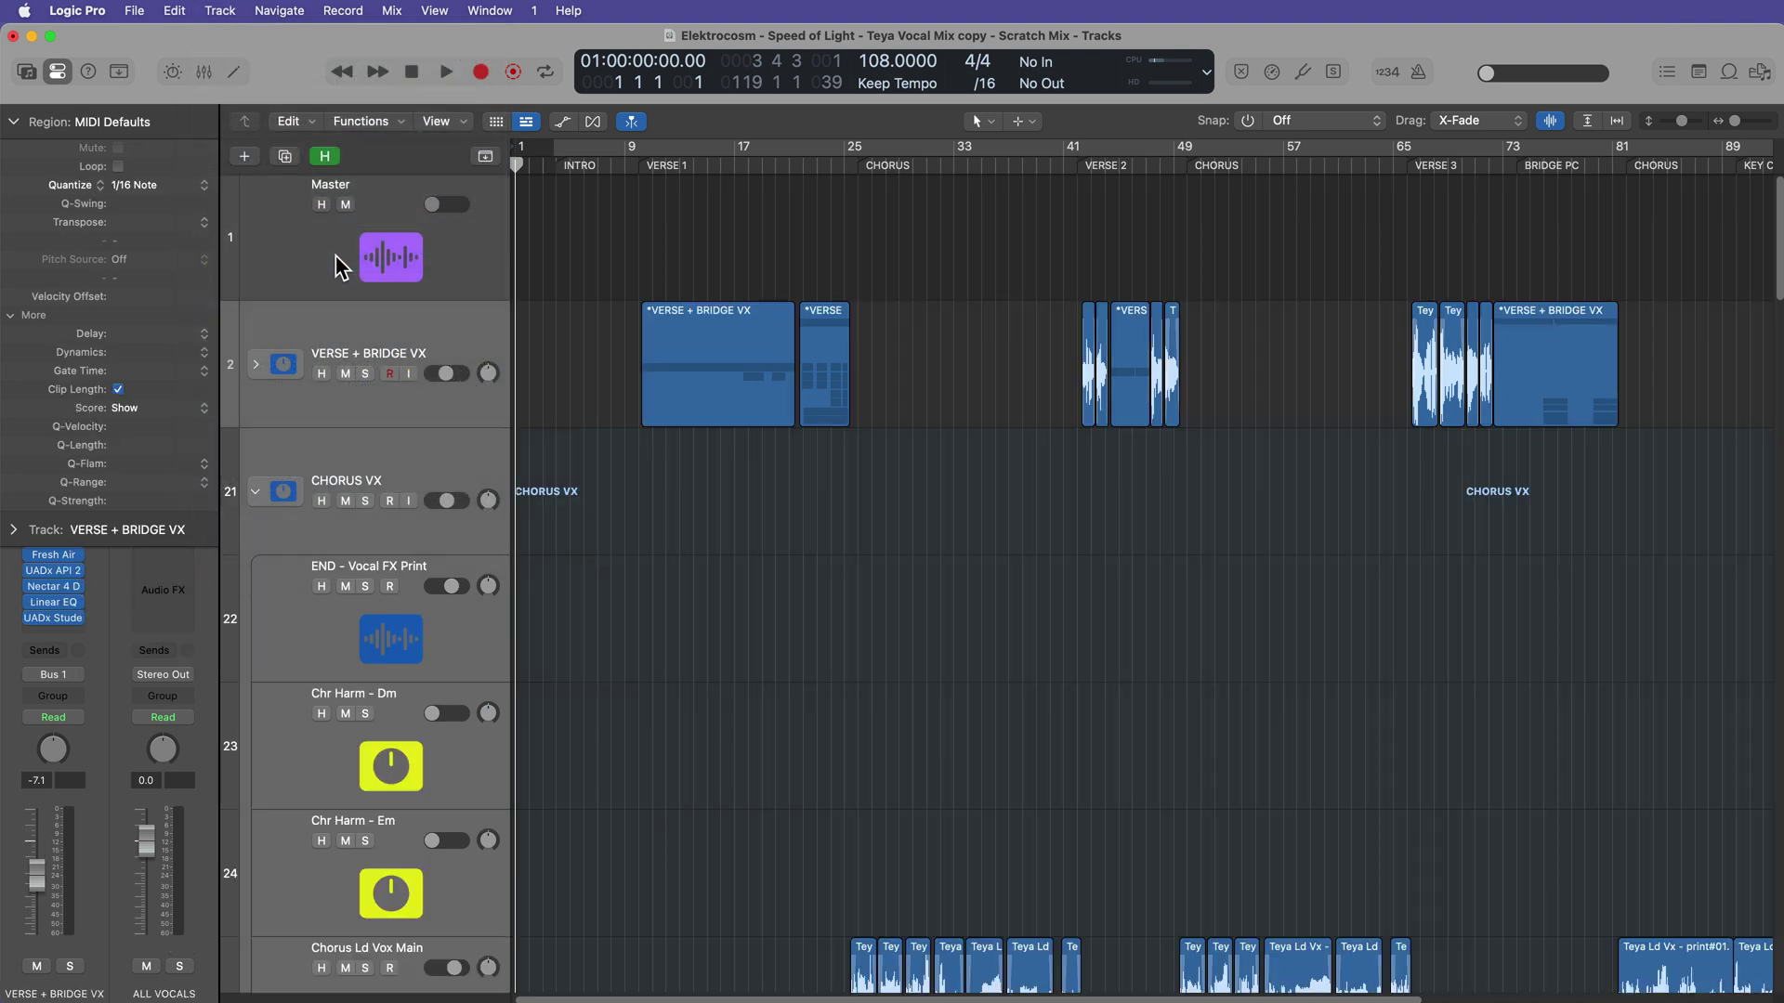
pyautogui.click(238, 13)
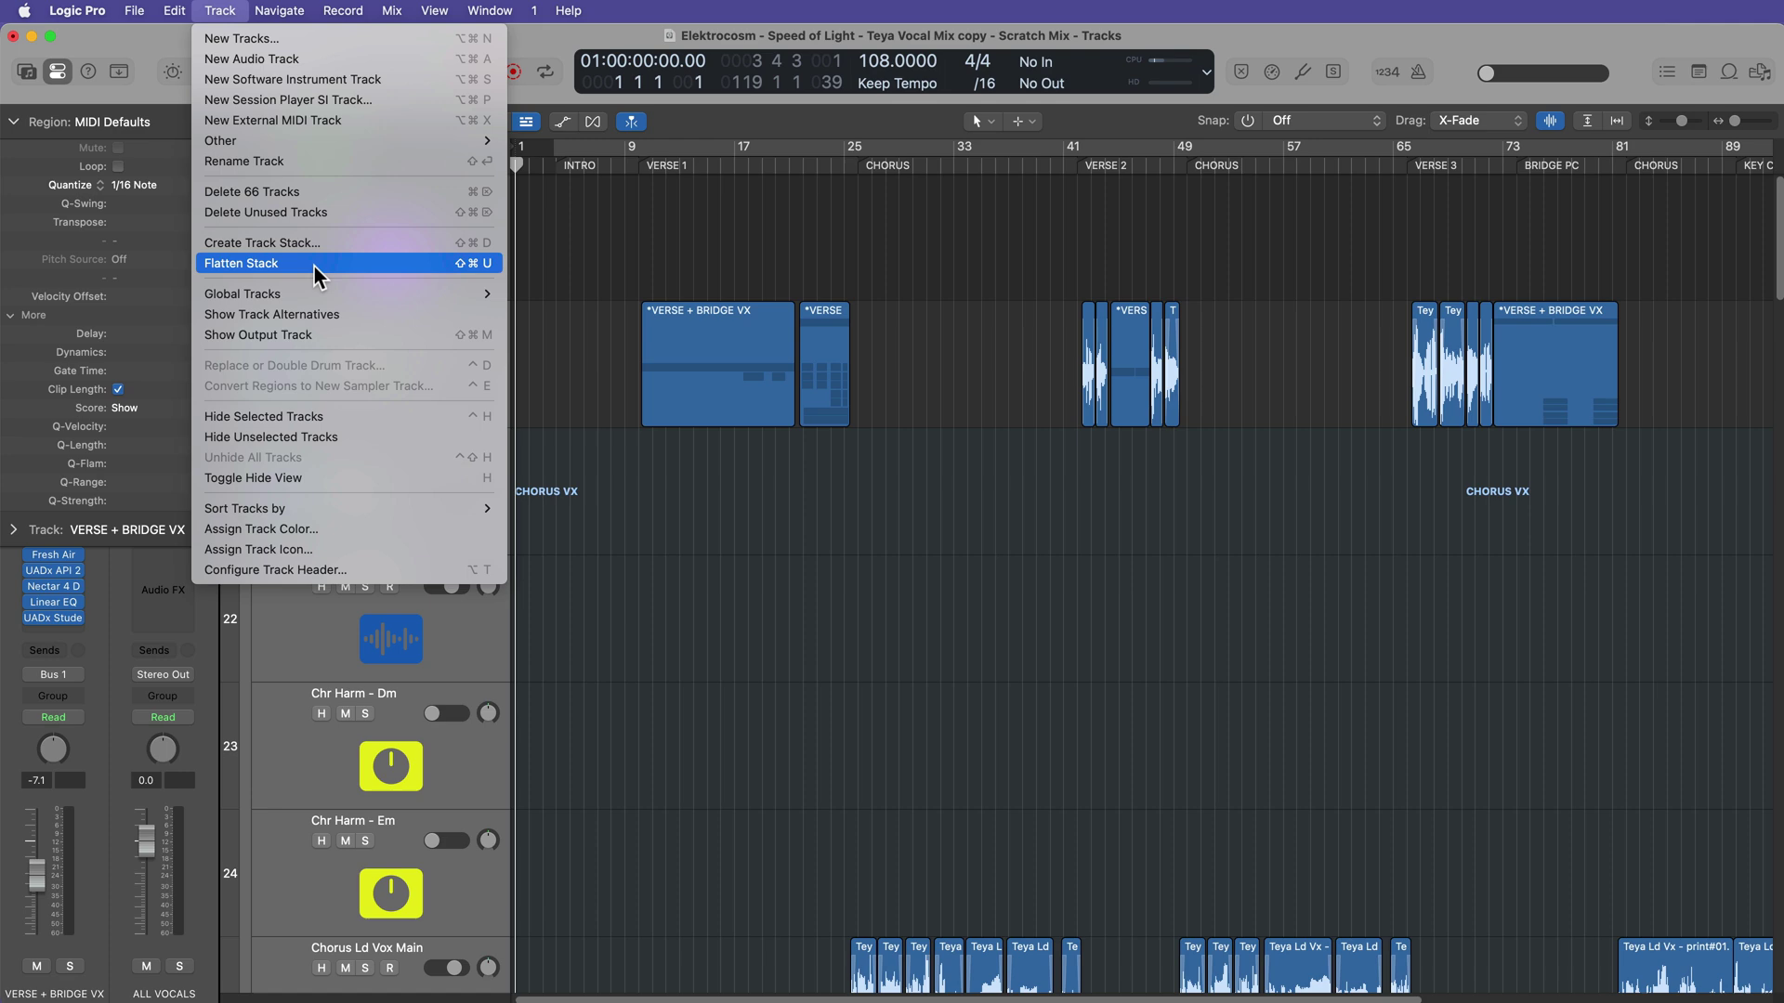
pyautogui.click(314, 265)
pyautogui.click(223, 12)
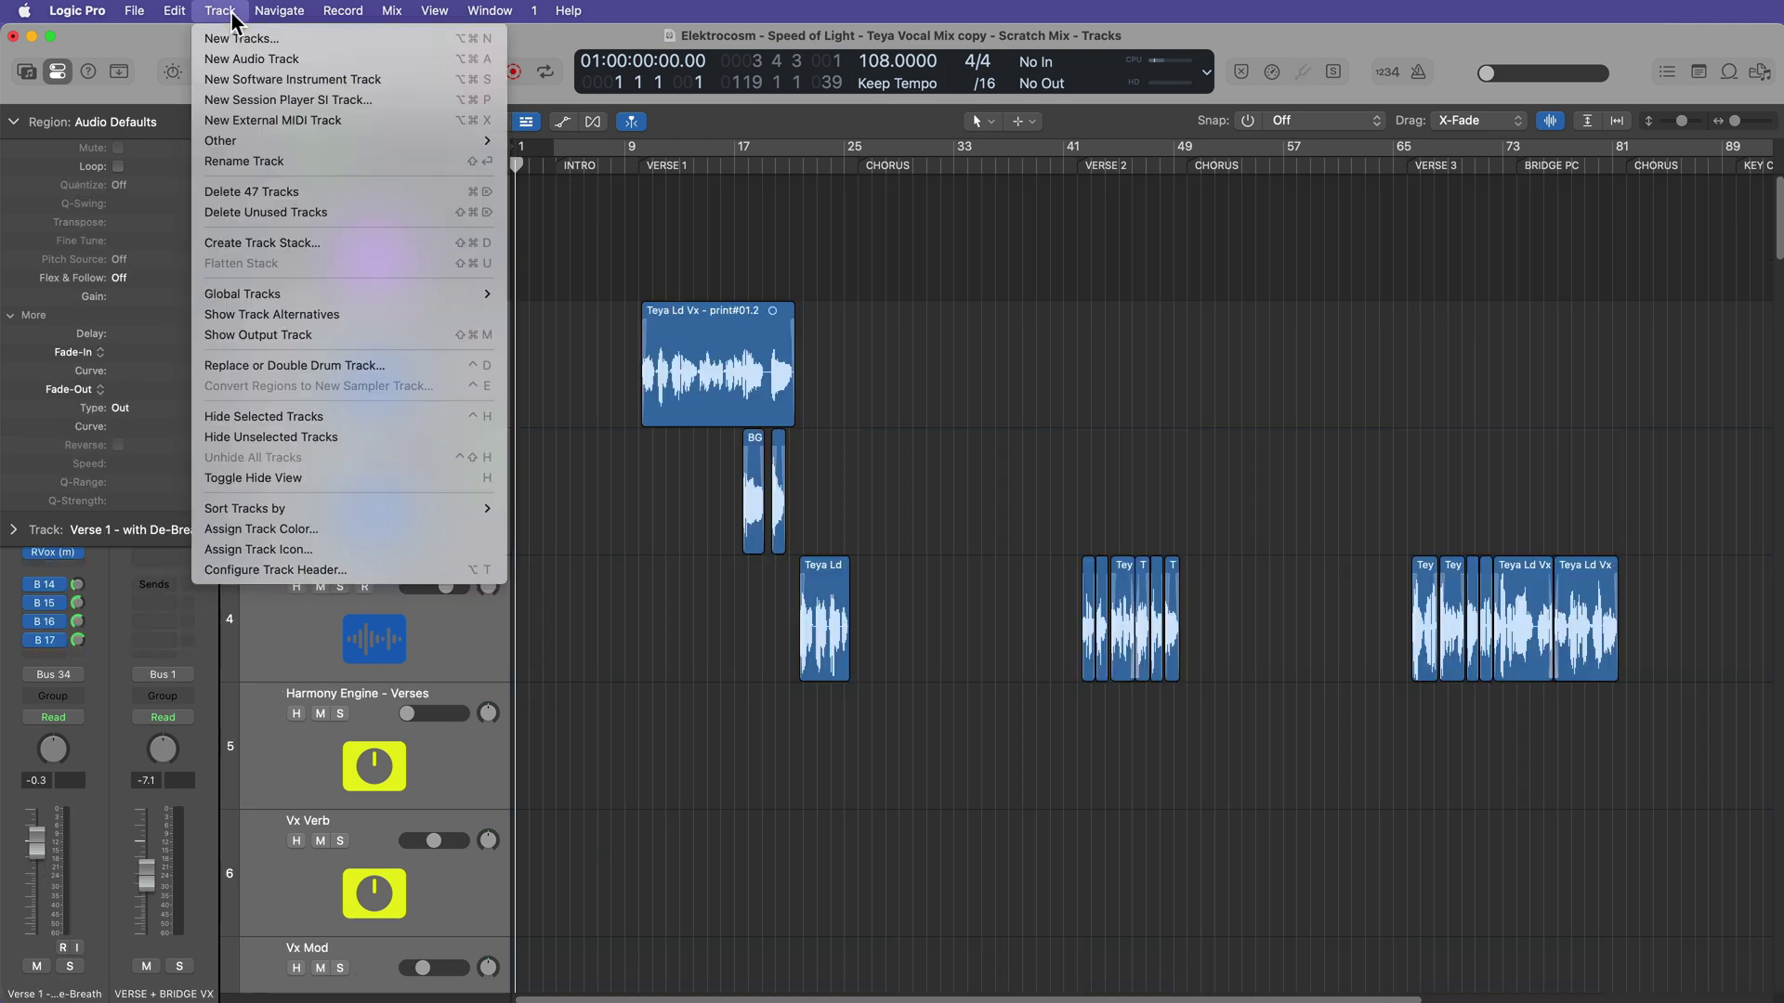
pyautogui.click(1007, 399)
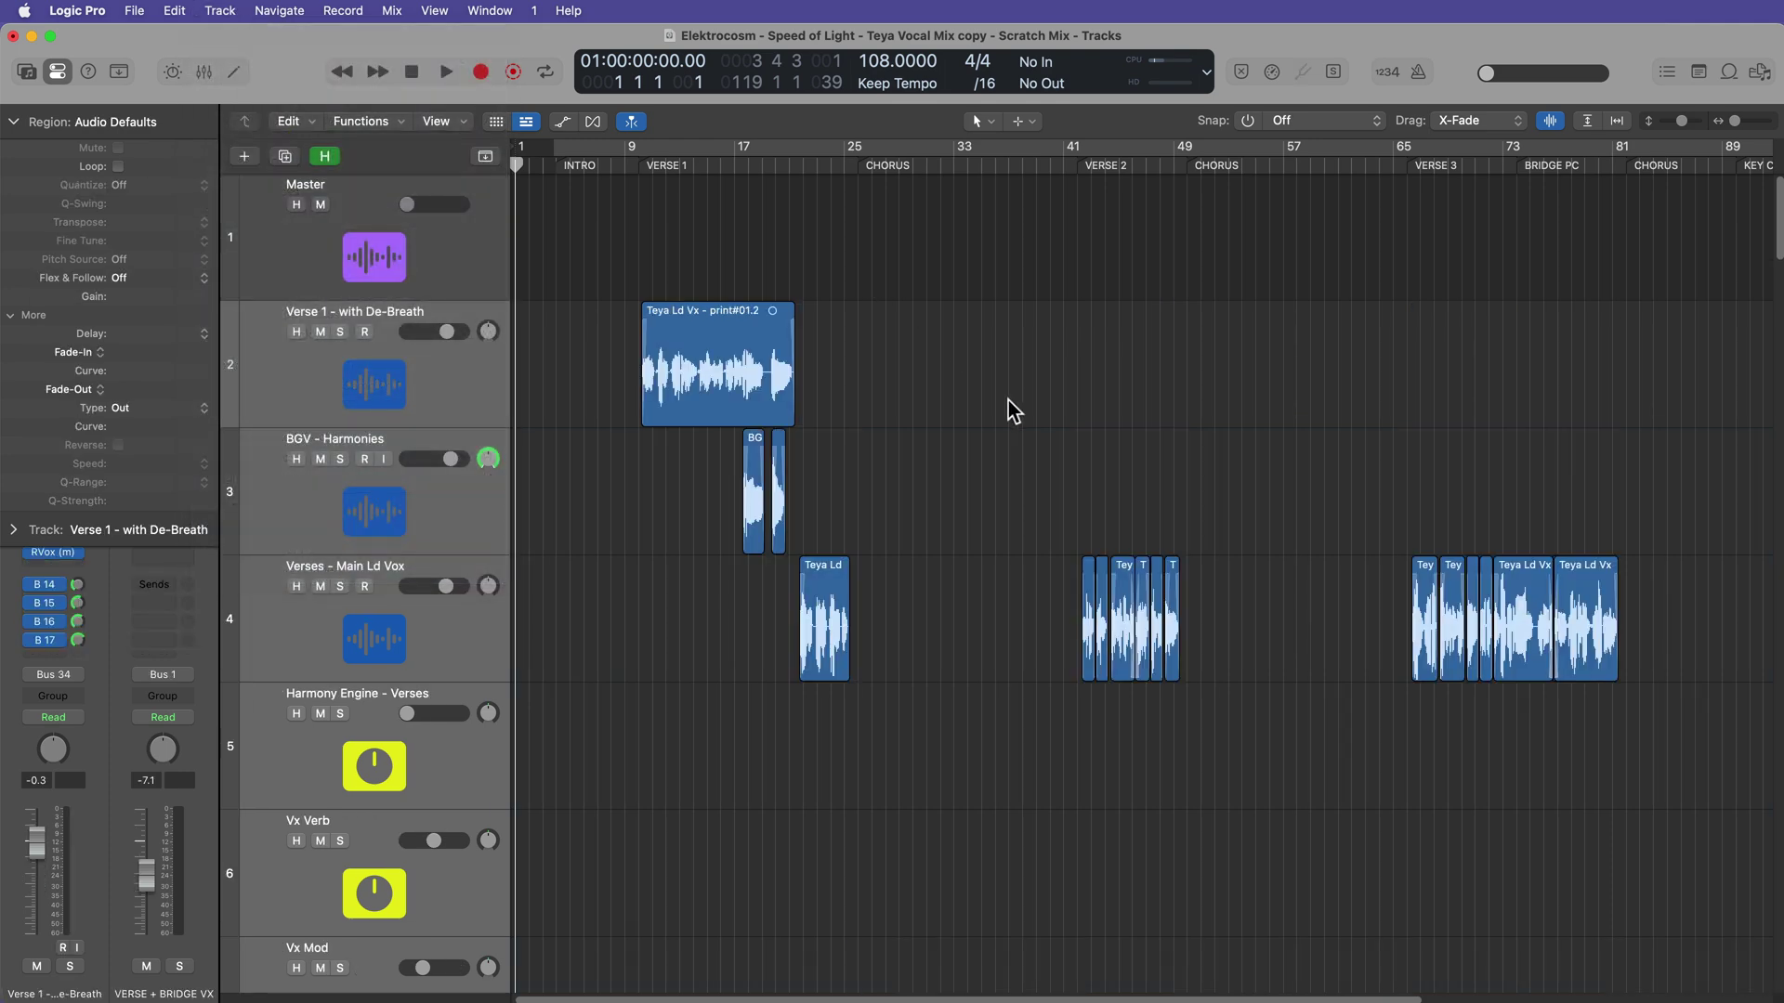
pyautogui.press('x')
pyautogui.press('x')
pyautogui.press('z')
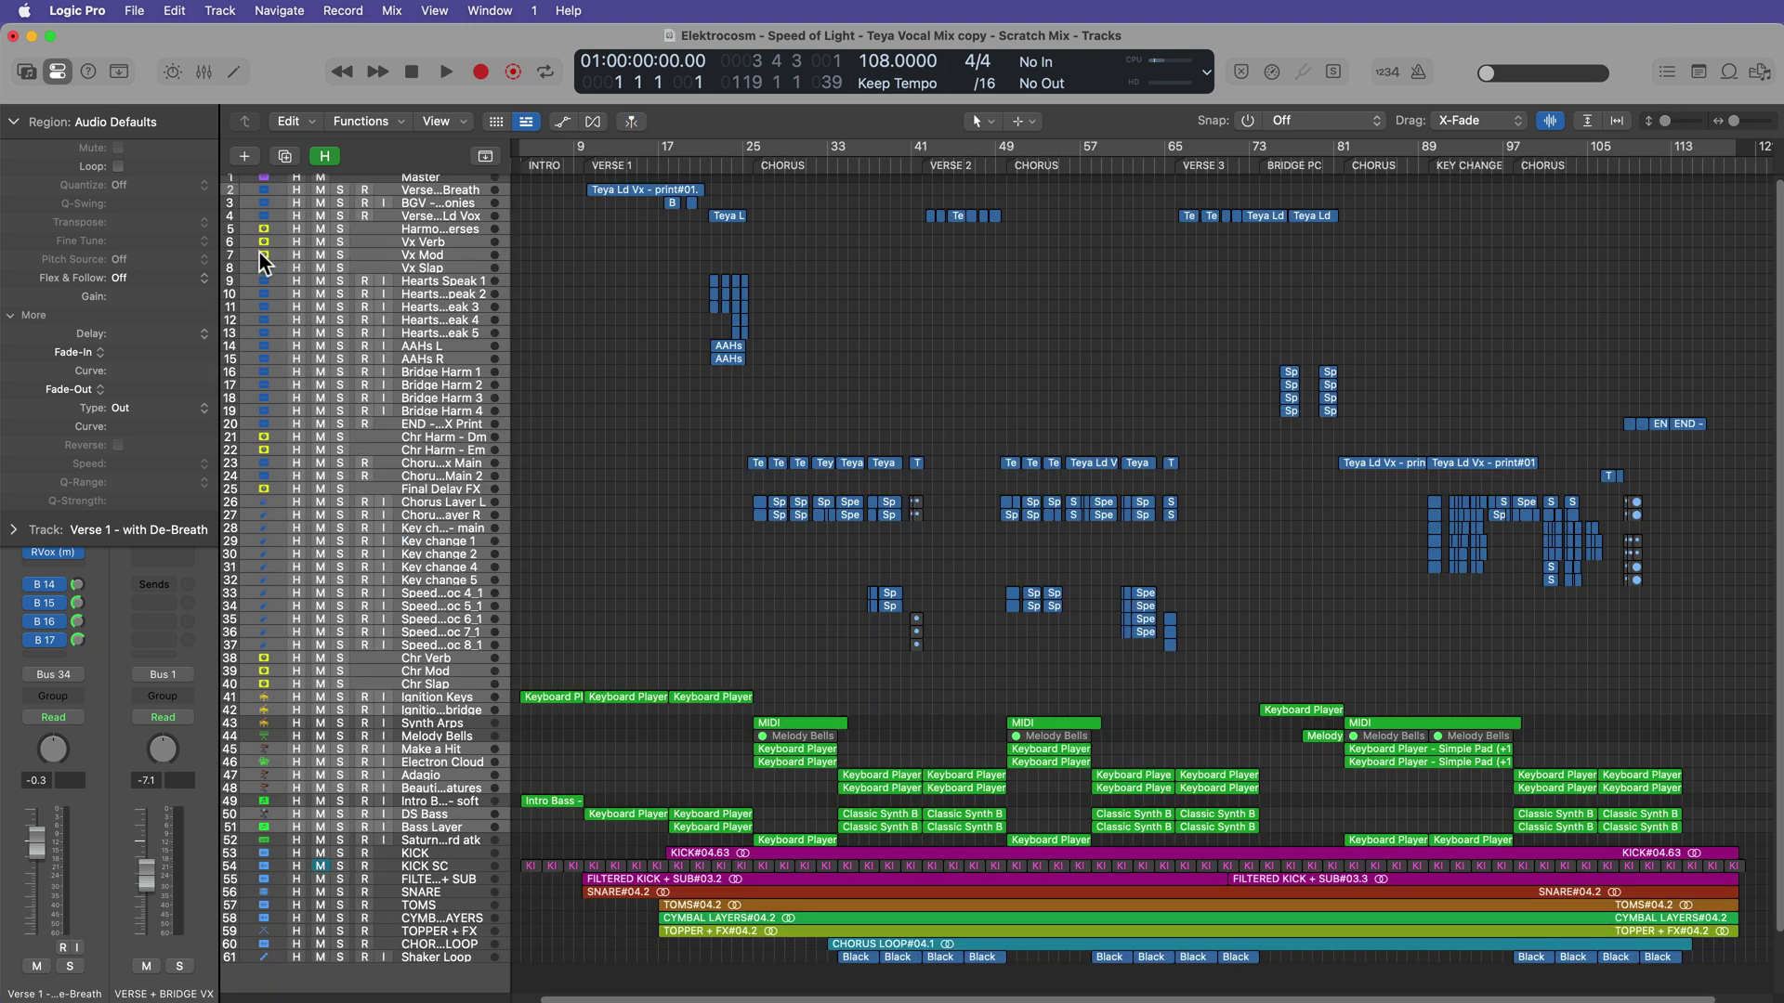
# Step: Show automation lanes from Harmony Engine - Verses and review them across the tracks
pyautogui.click(362, 230)
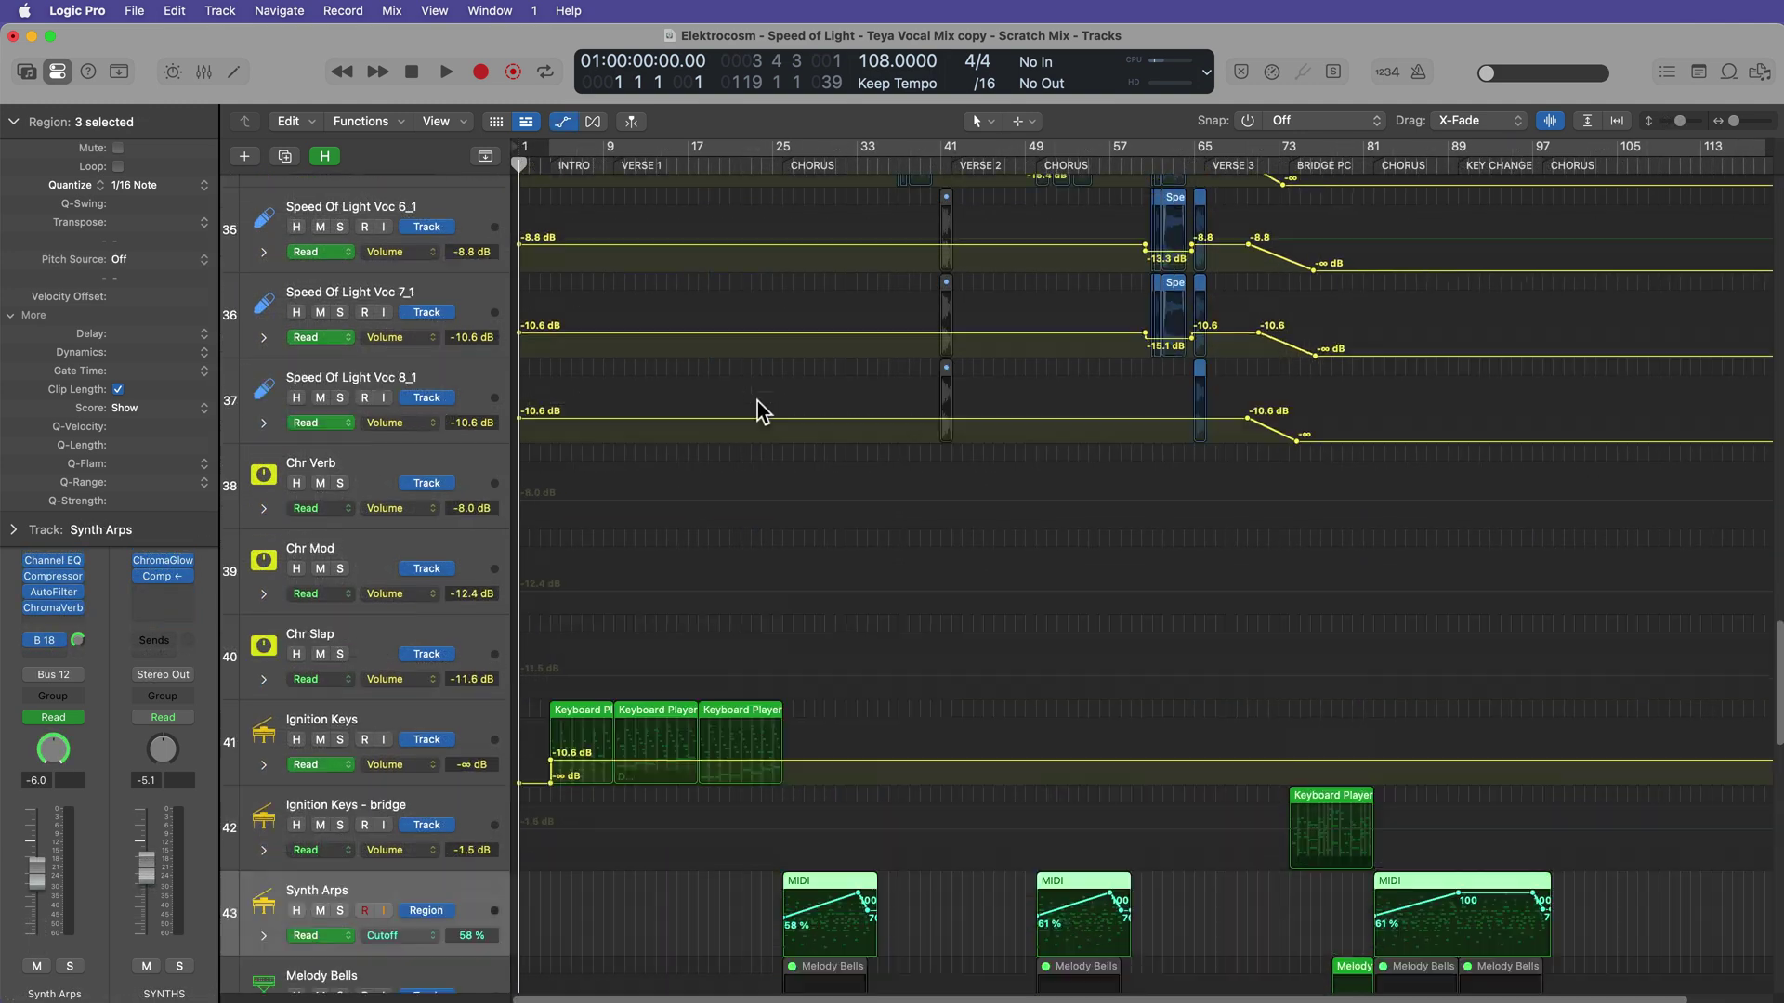
pyautogui.scroll(12, 758, 405)
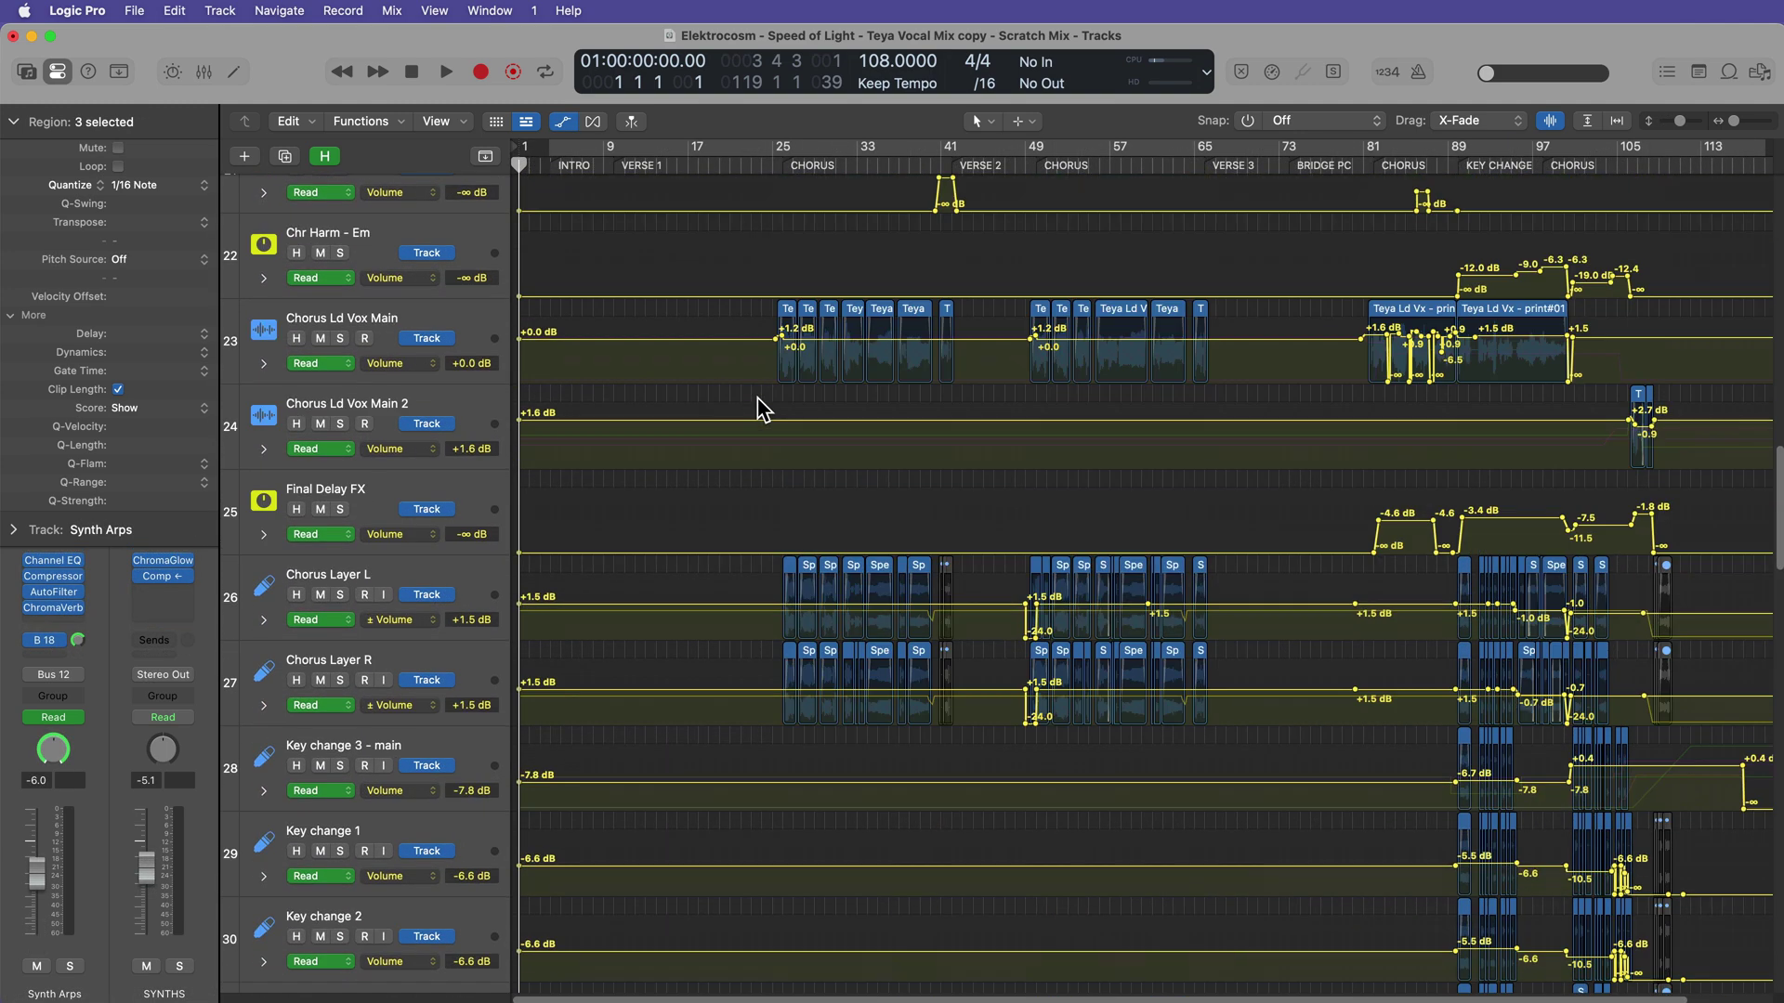
pyautogui.scroll(-2, 758, 405)
pyautogui.scroll(8, 758, 405)
pyautogui.scroll(-15, 759, 405)
pyautogui.scroll(-20, 761, 409)
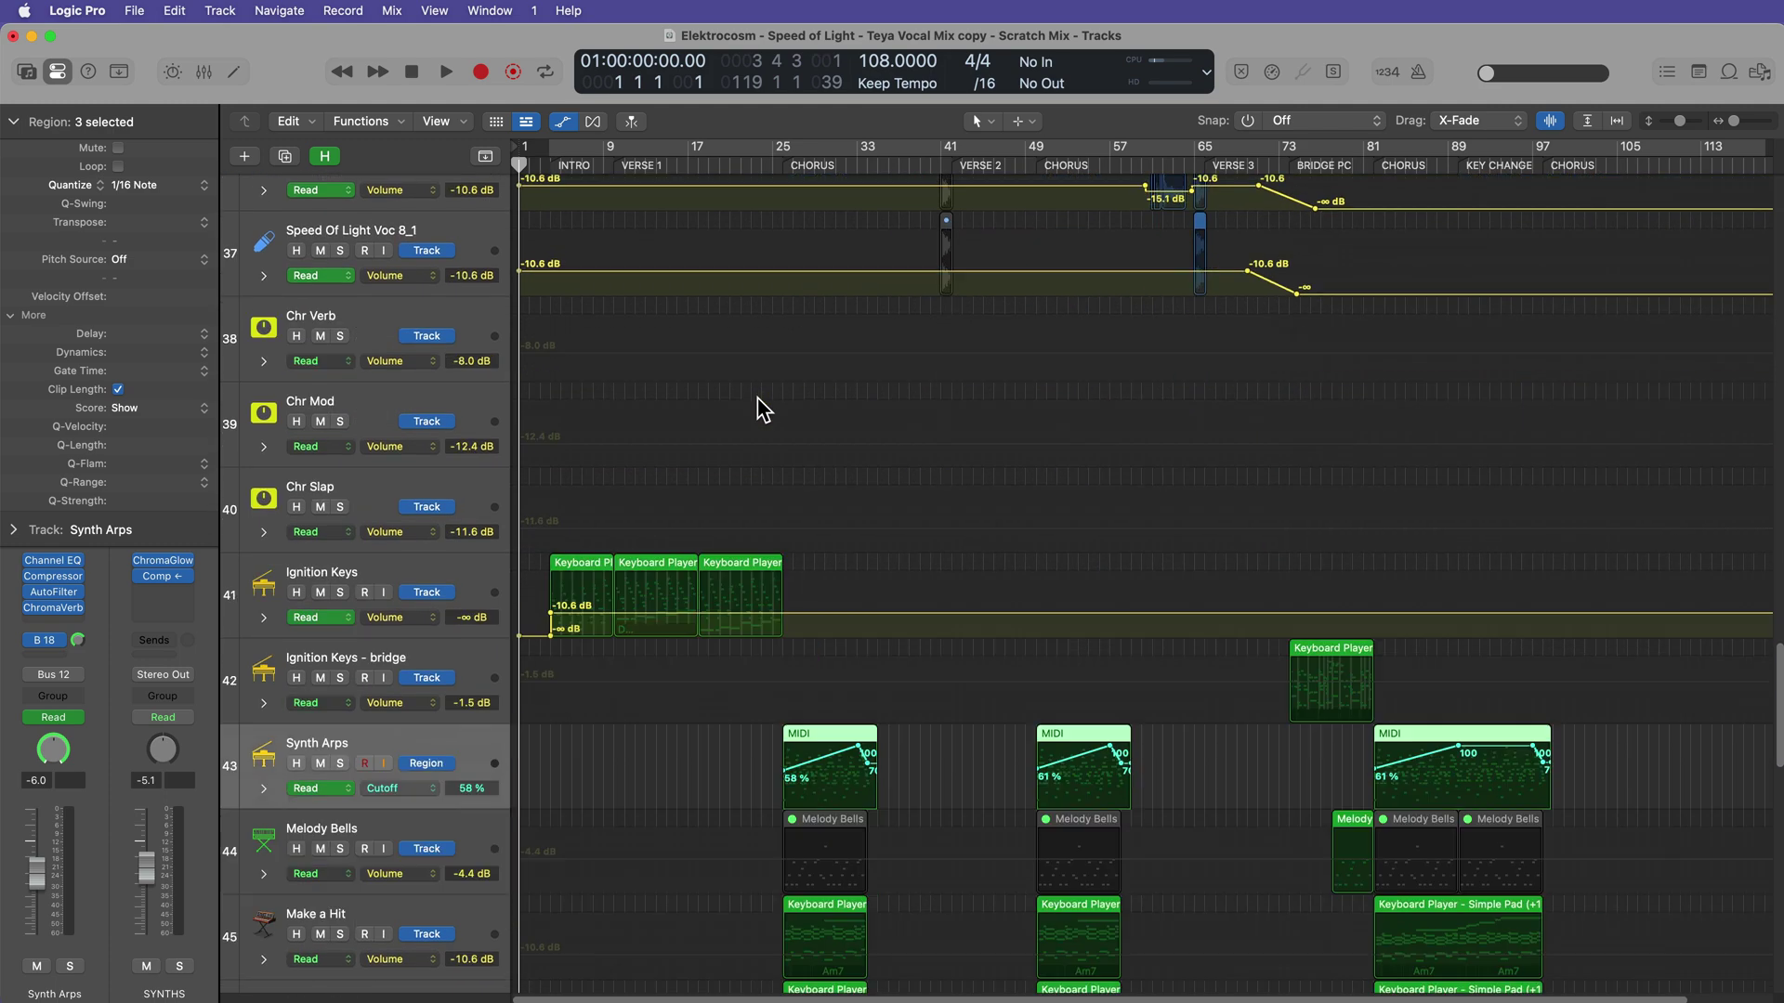
pyautogui.scroll(-2, 762, 409)
pyautogui.scroll(12, 761, 409)
pyautogui.scroll(-1, 761, 408)
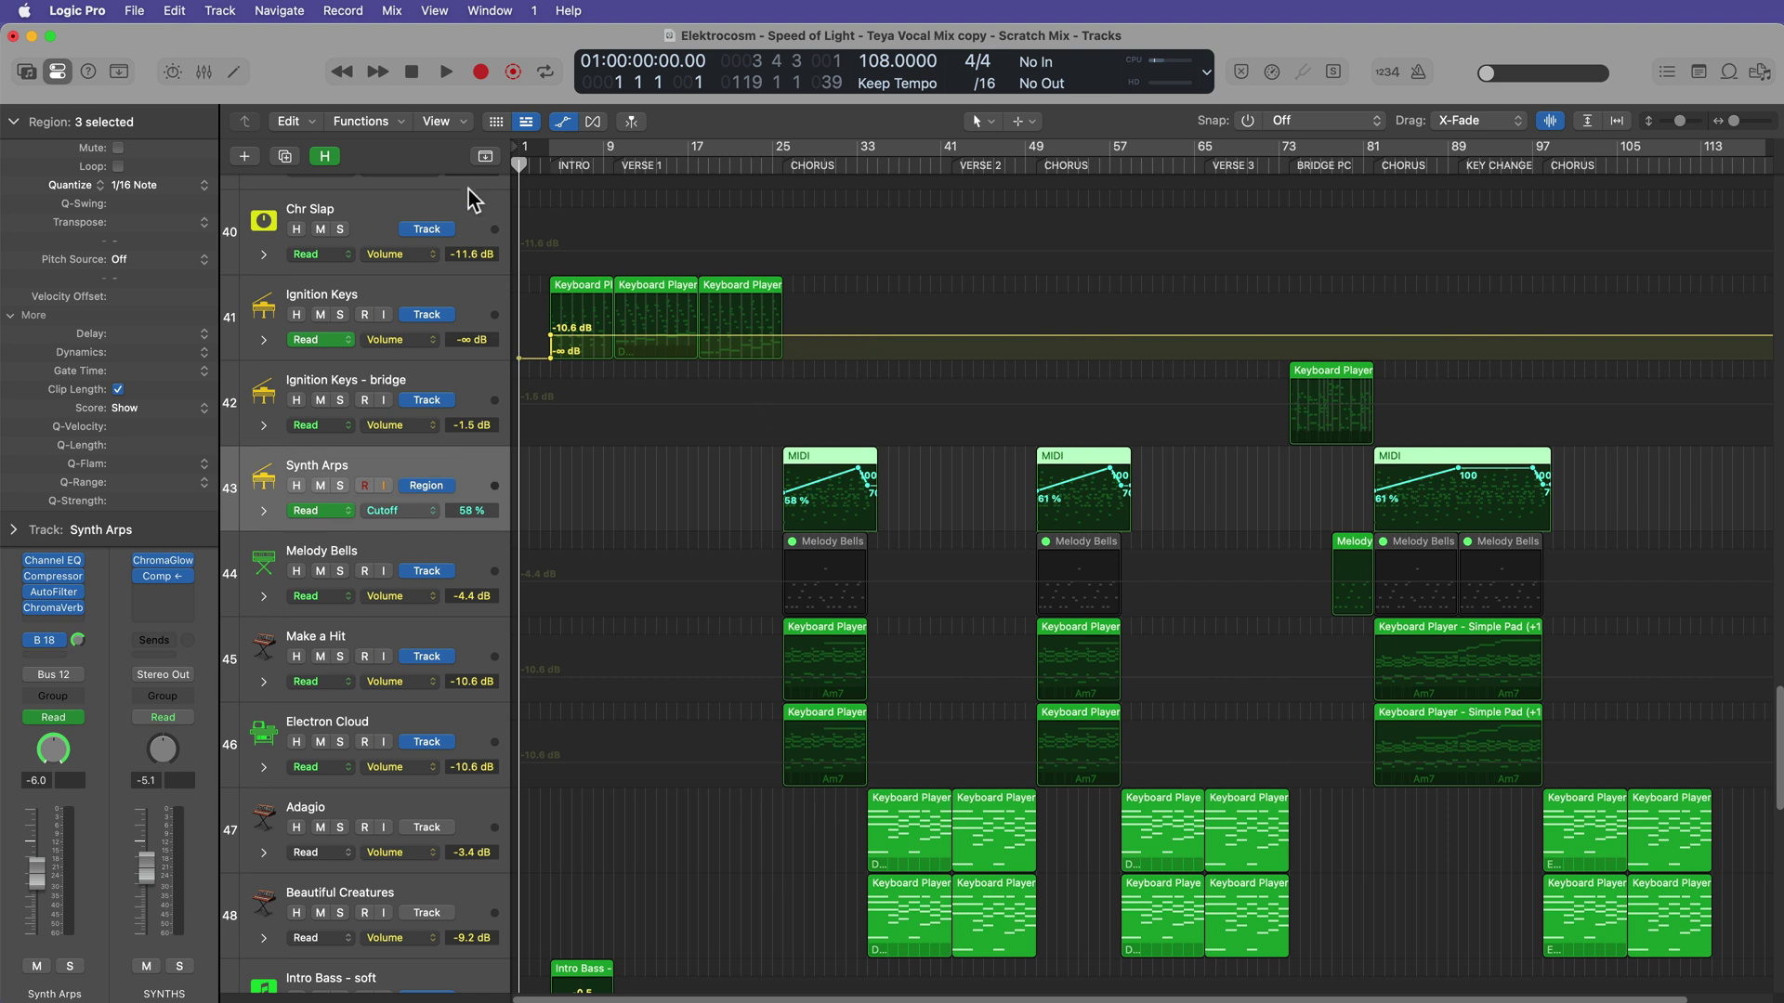
pyautogui.click(395, 10)
pyautogui.moveTo(482, 103)
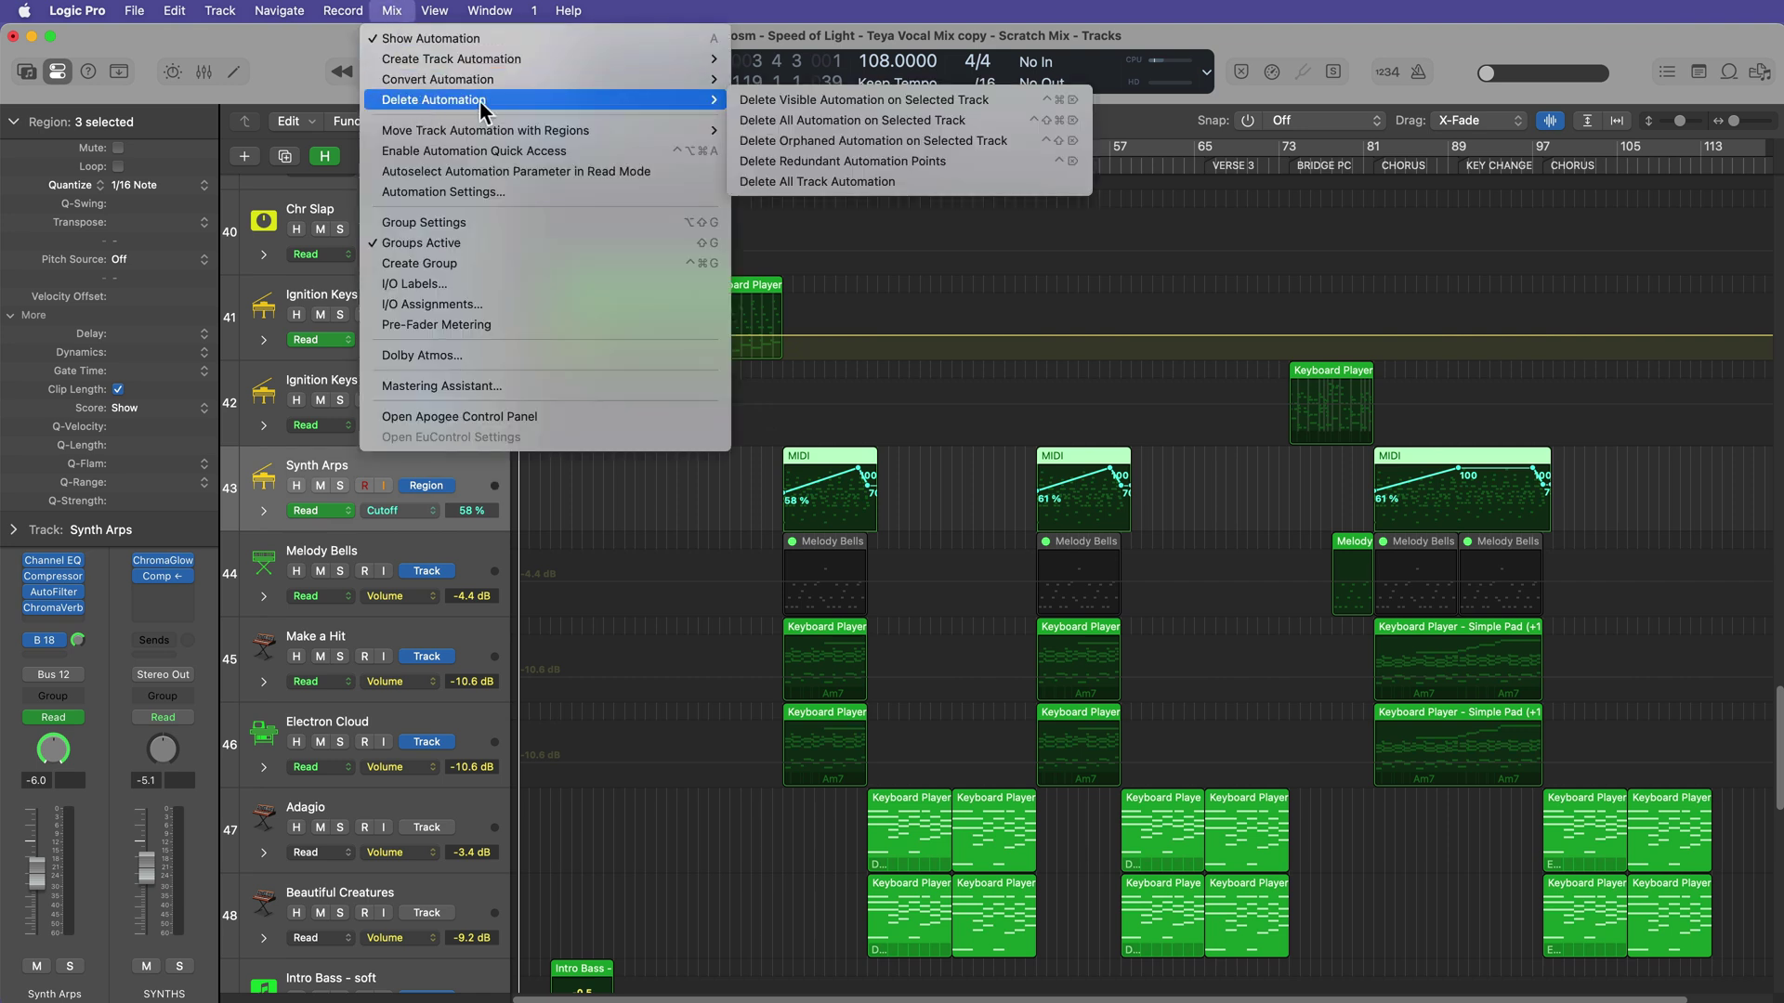
# Step: Delete all track automation, then select every region in the project with Cmd+A
pyautogui.click(954, 181)
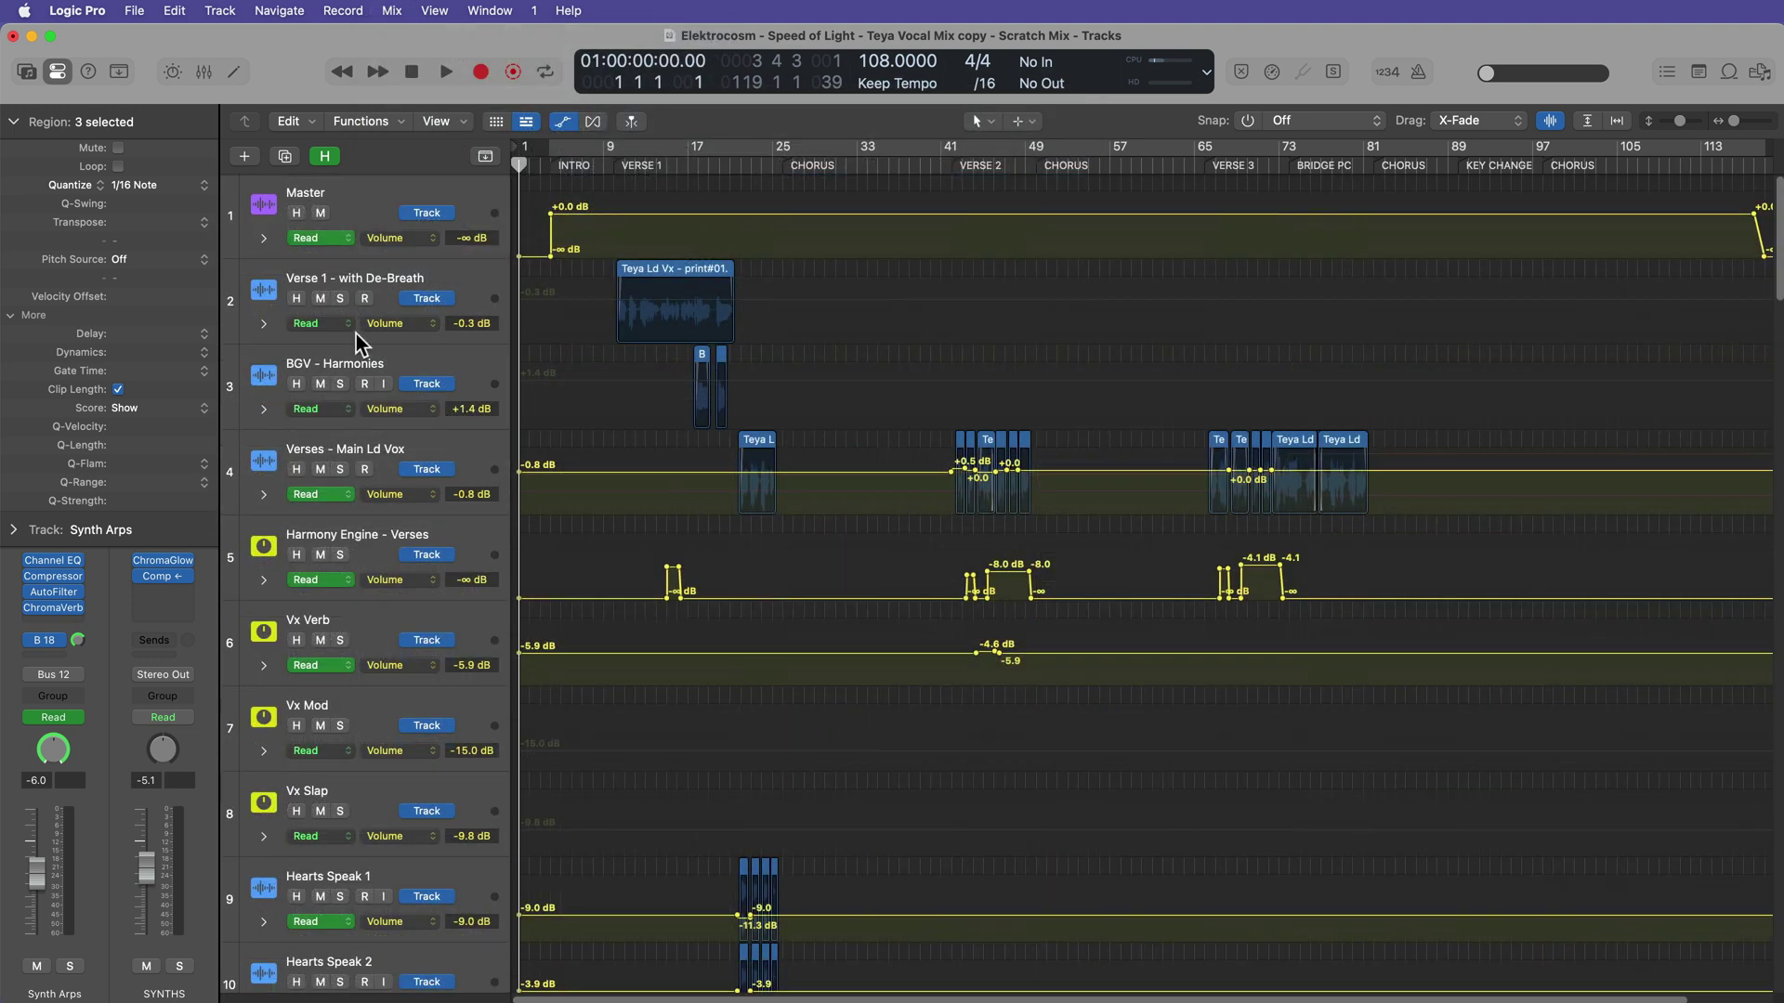
pyautogui.click(380, 207)
pyautogui.scroll(-20, 404, 543)
pyautogui.hscroll(2, 420, 881)
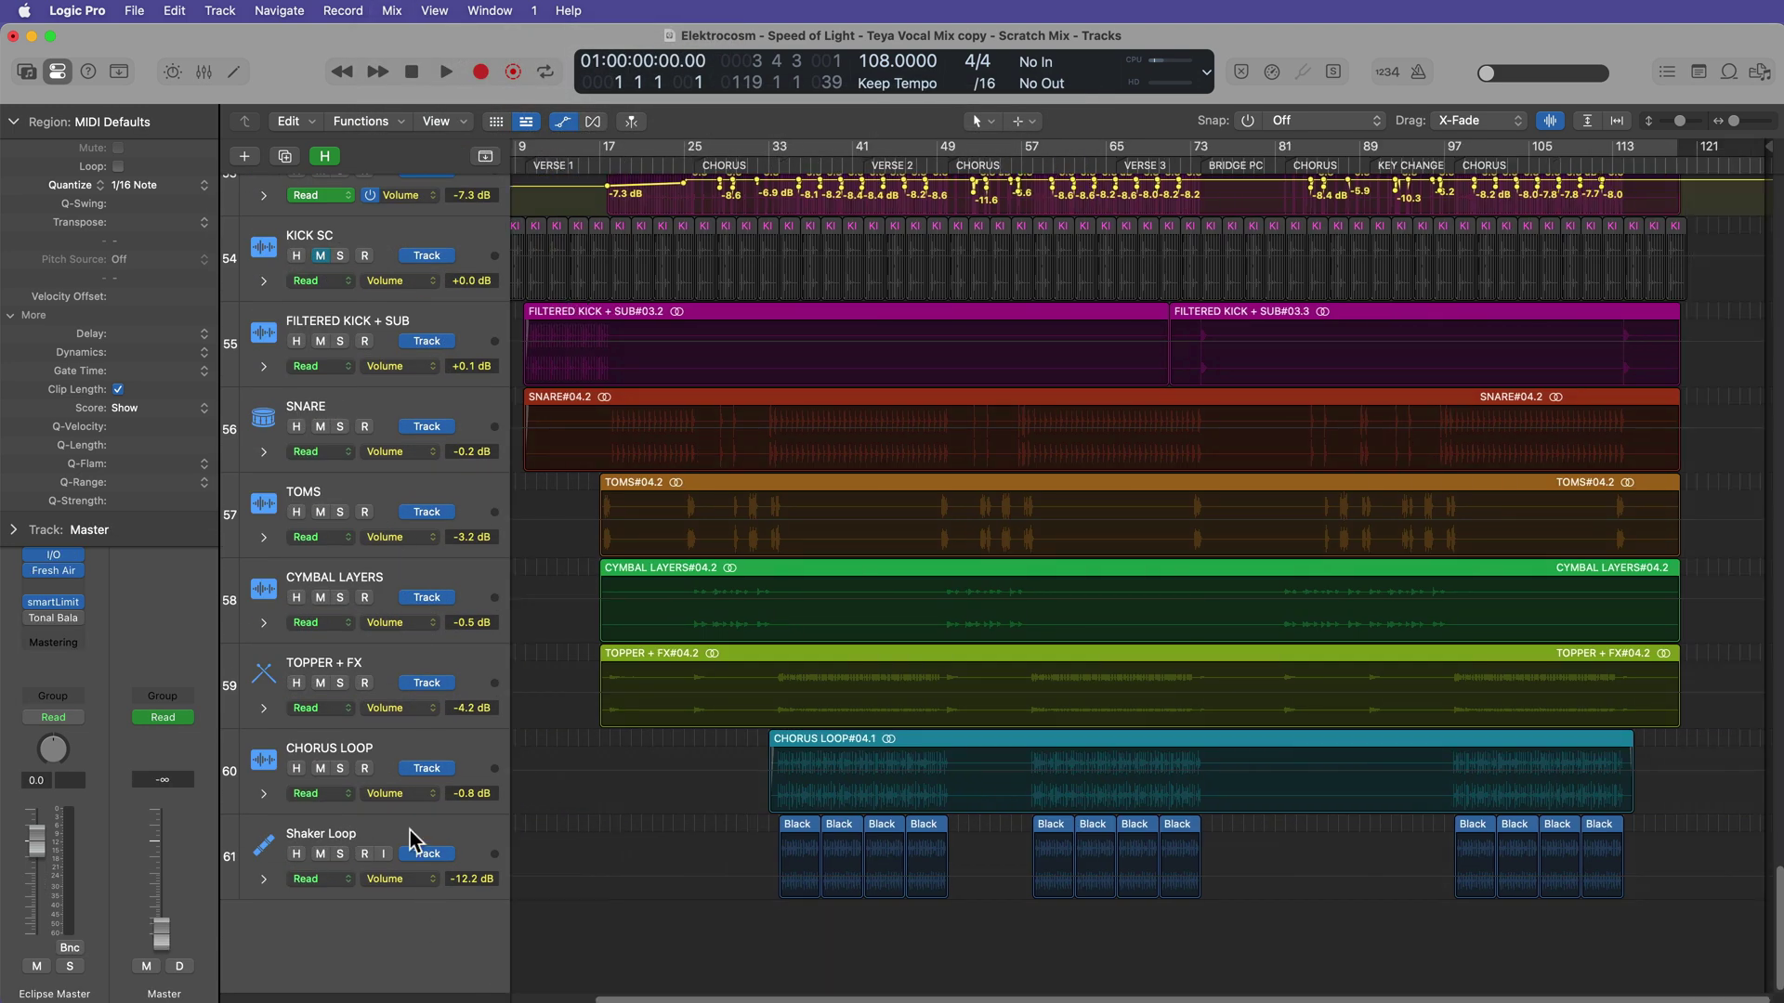
pyautogui.press('super+a')
pyautogui.scroll(20, 678, 771)
pyautogui.hscroll(-2, 683, 782)
# Step: Convert all region automation into track automation
pyautogui.click(392, 11)
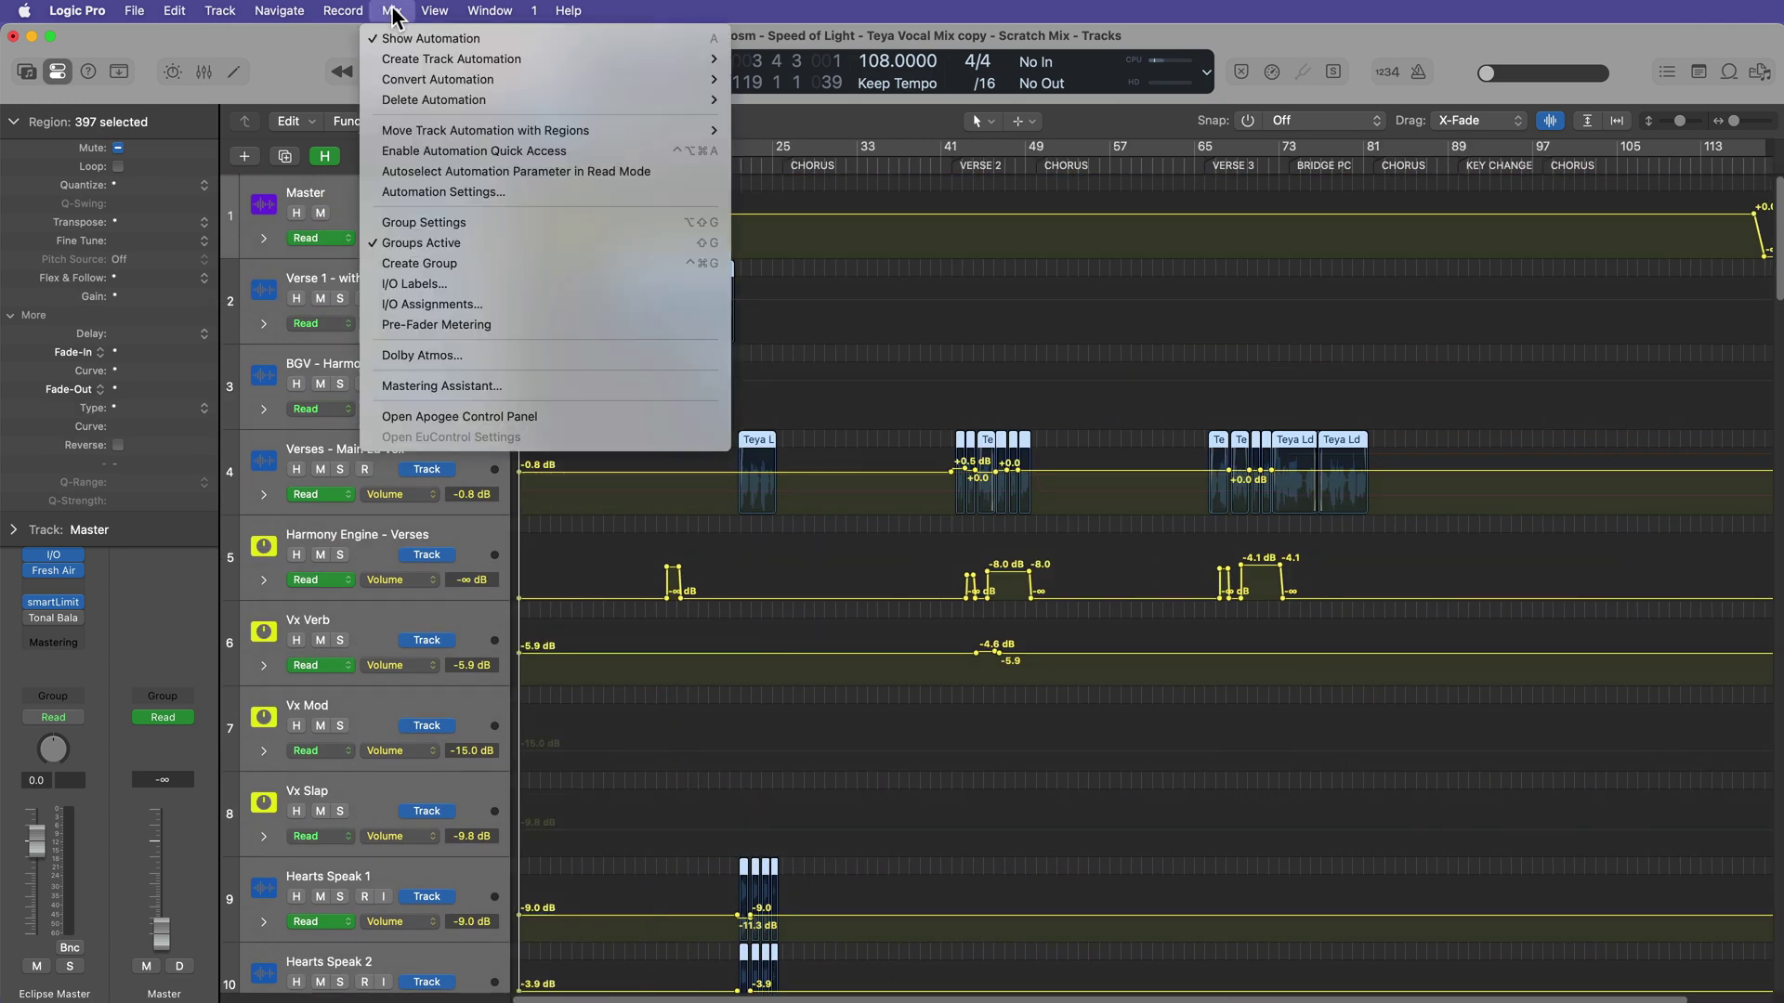
pyautogui.moveTo(402, 88)
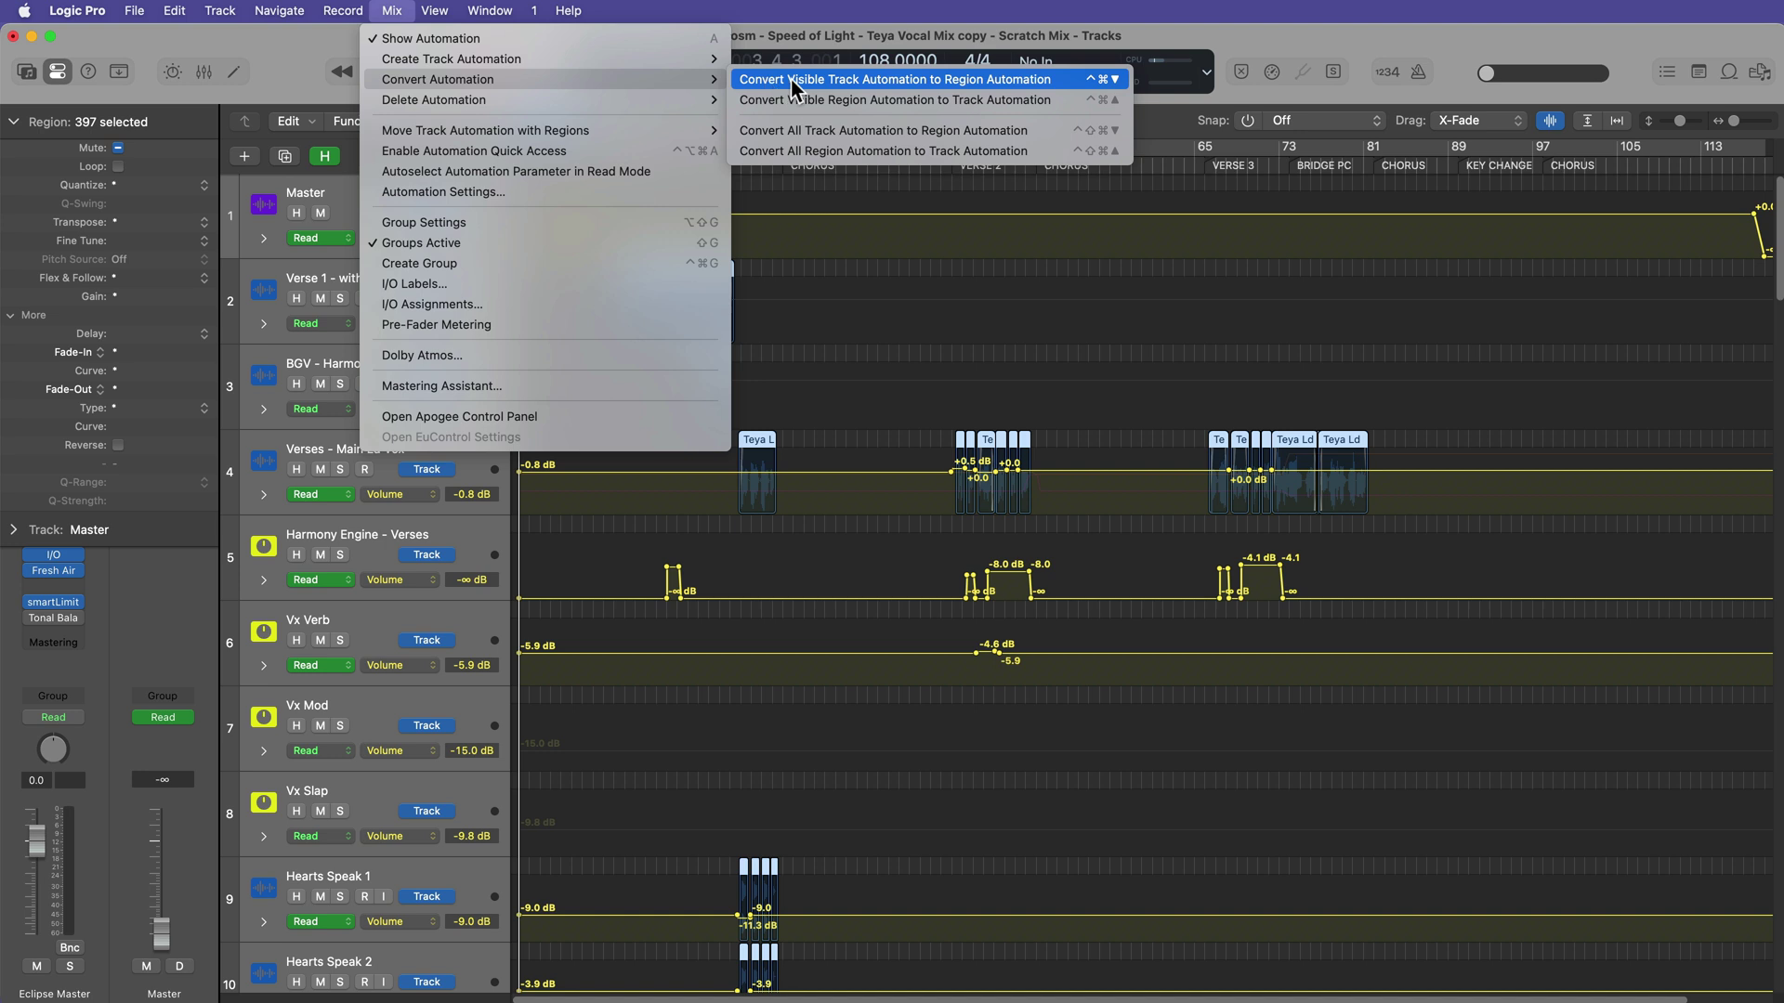
pyautogui.click(915, 152)
pyautogui.scroll(-15, 817, 662)
pyautogui.scroll(-20, 817, 662)
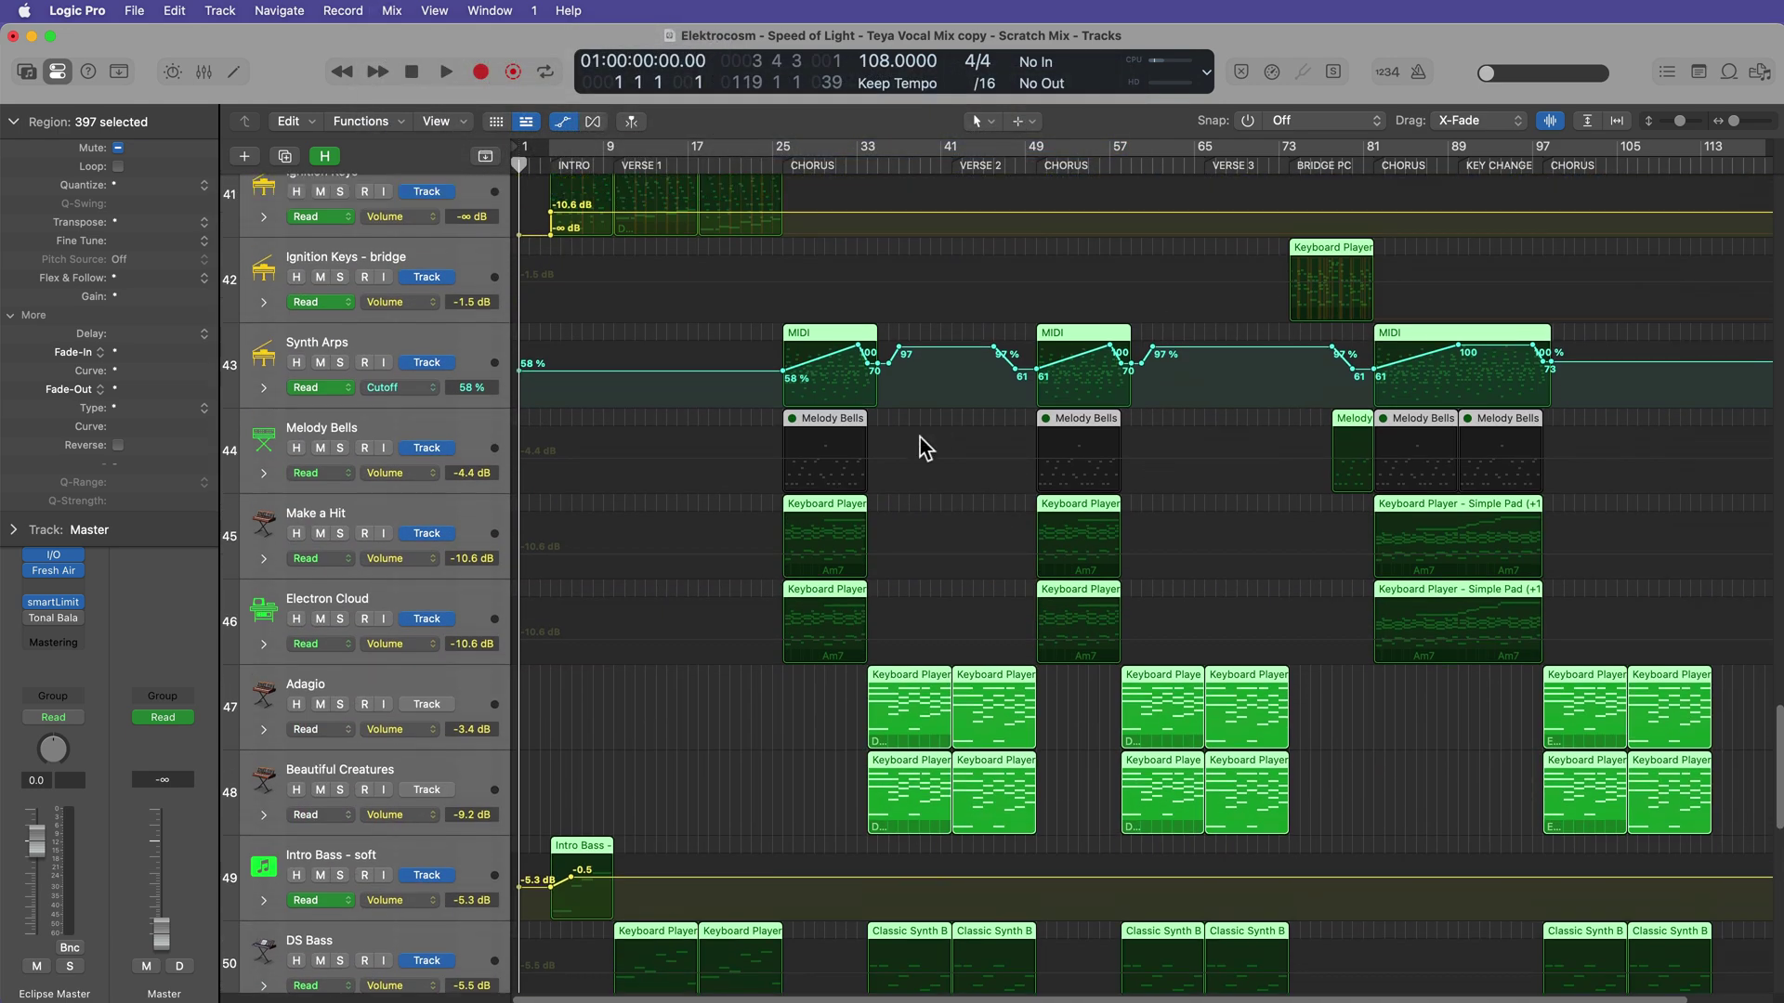
# Step: Delete the remaining track automation and shrink all 61 tracks to fit the window
pyautogui.click(393, 11)
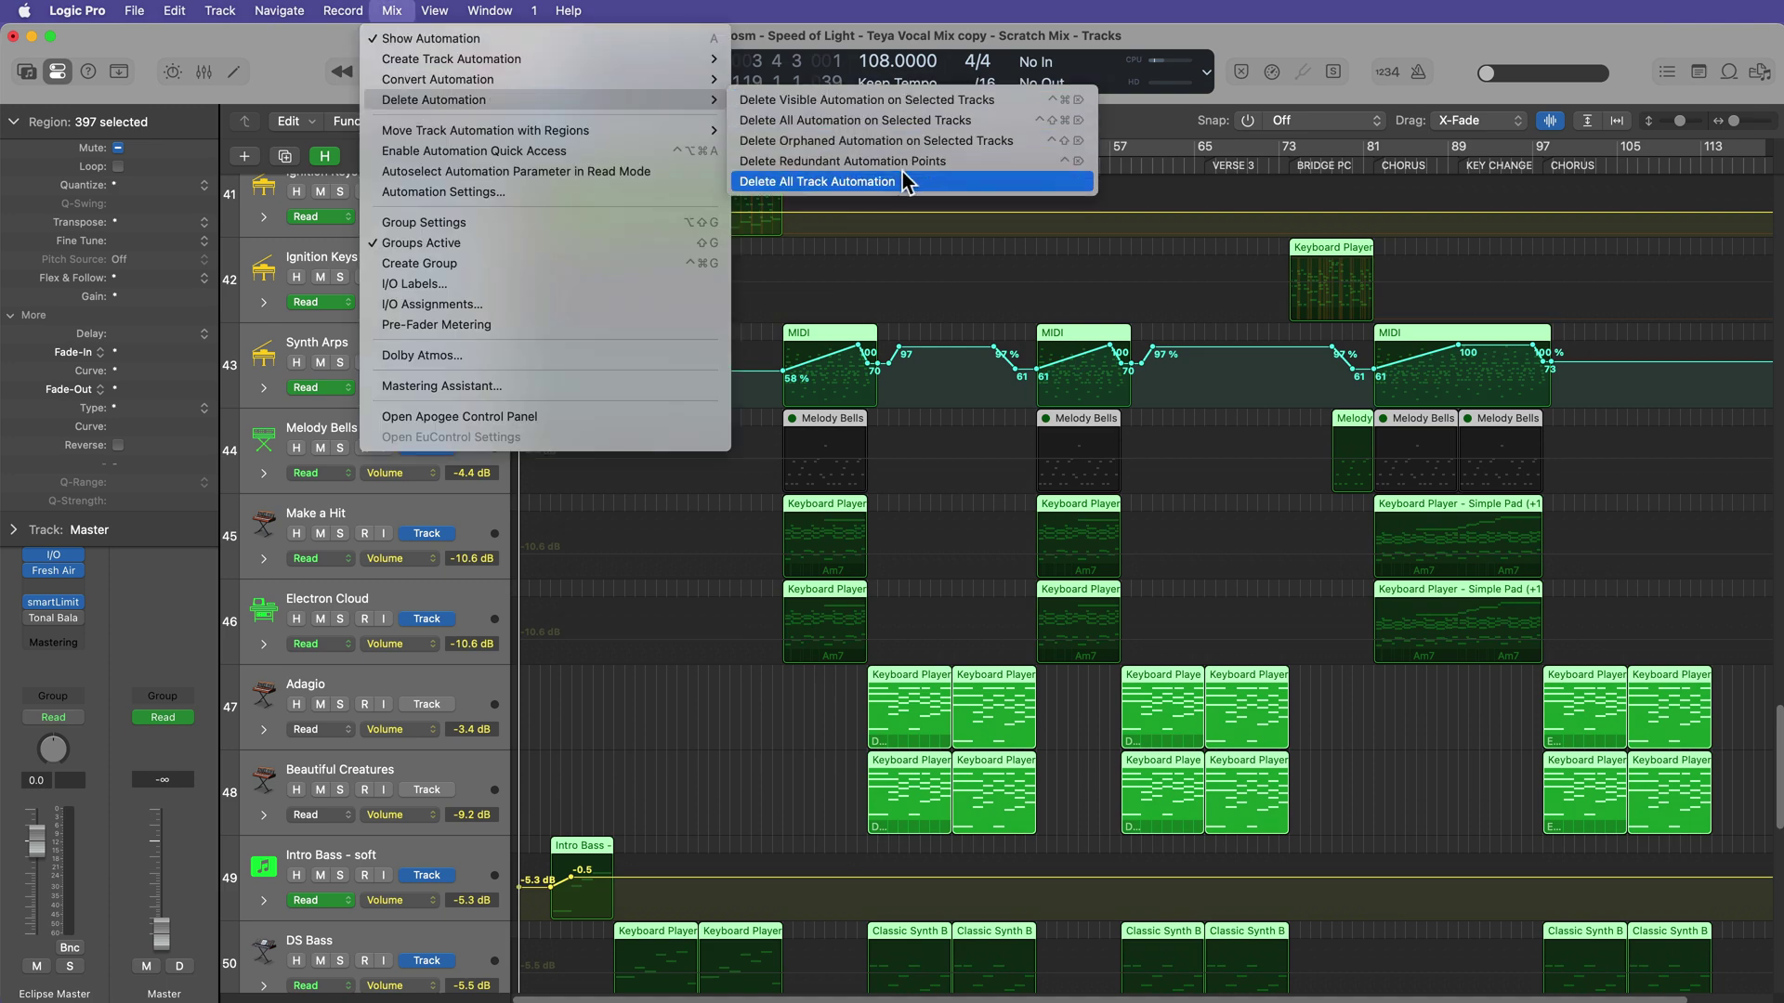
pyautogui.click(903, 175)
pyautogui.scroll(20, 1174, 559)
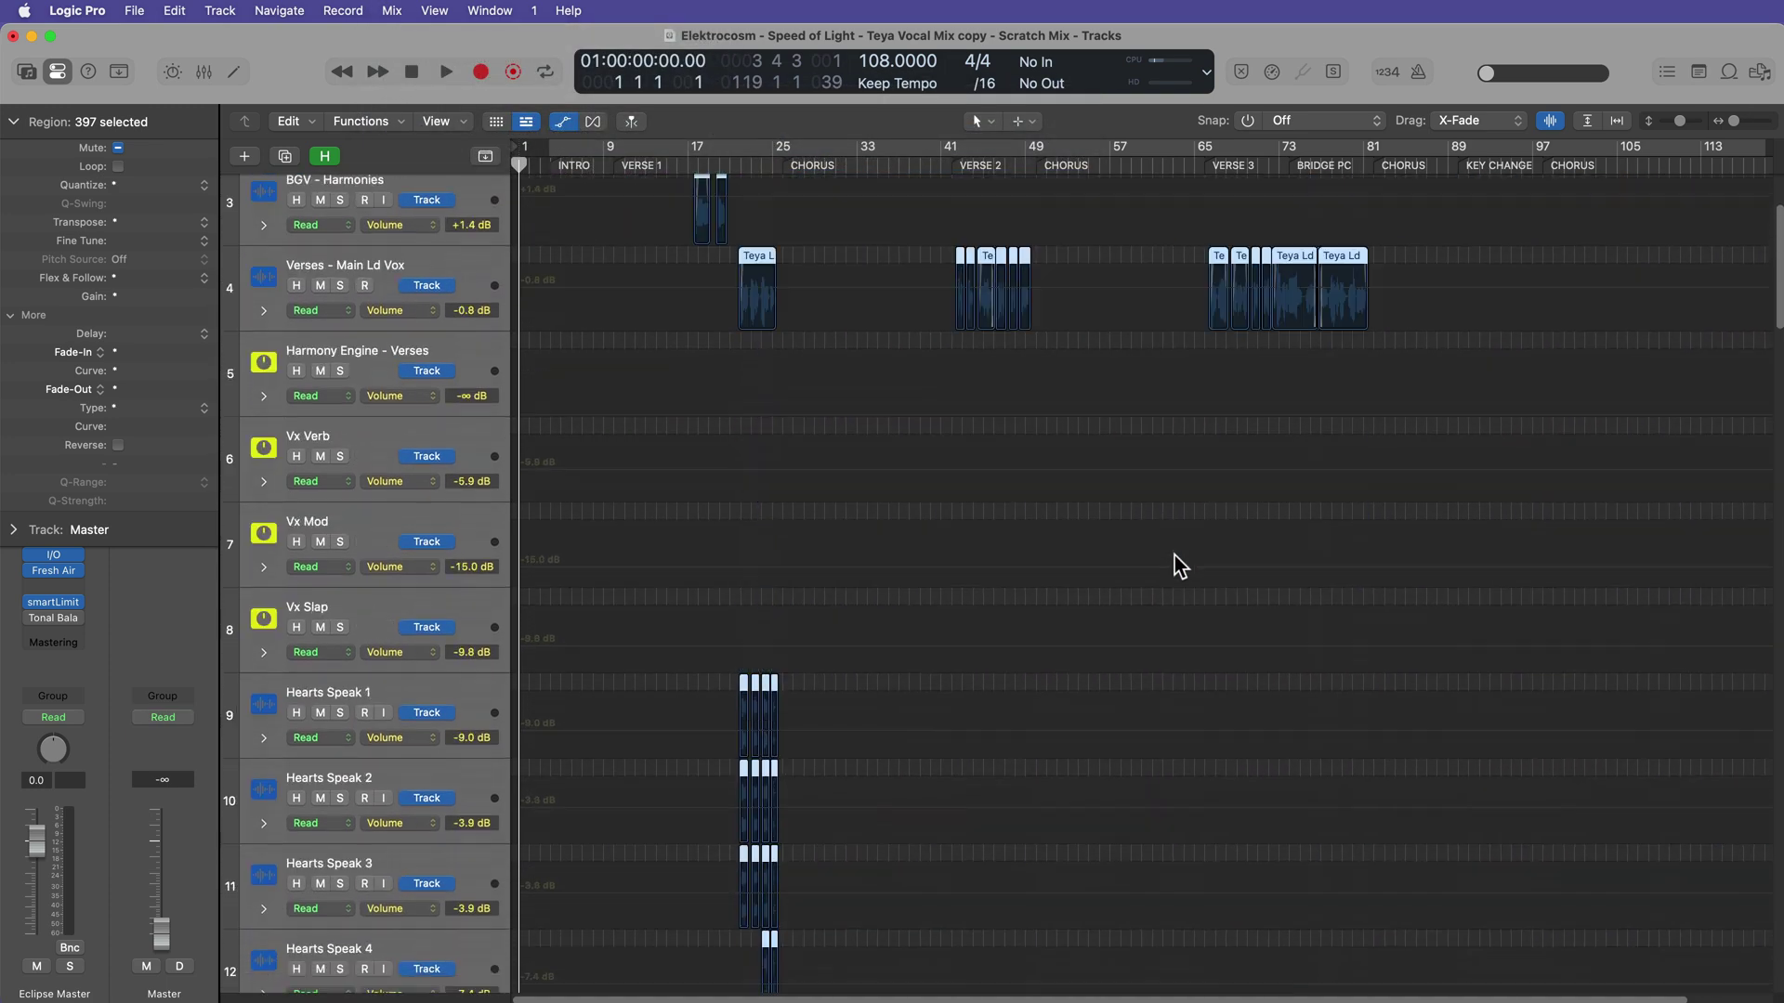
pyautogui.scroll(-20, 1173, 549)
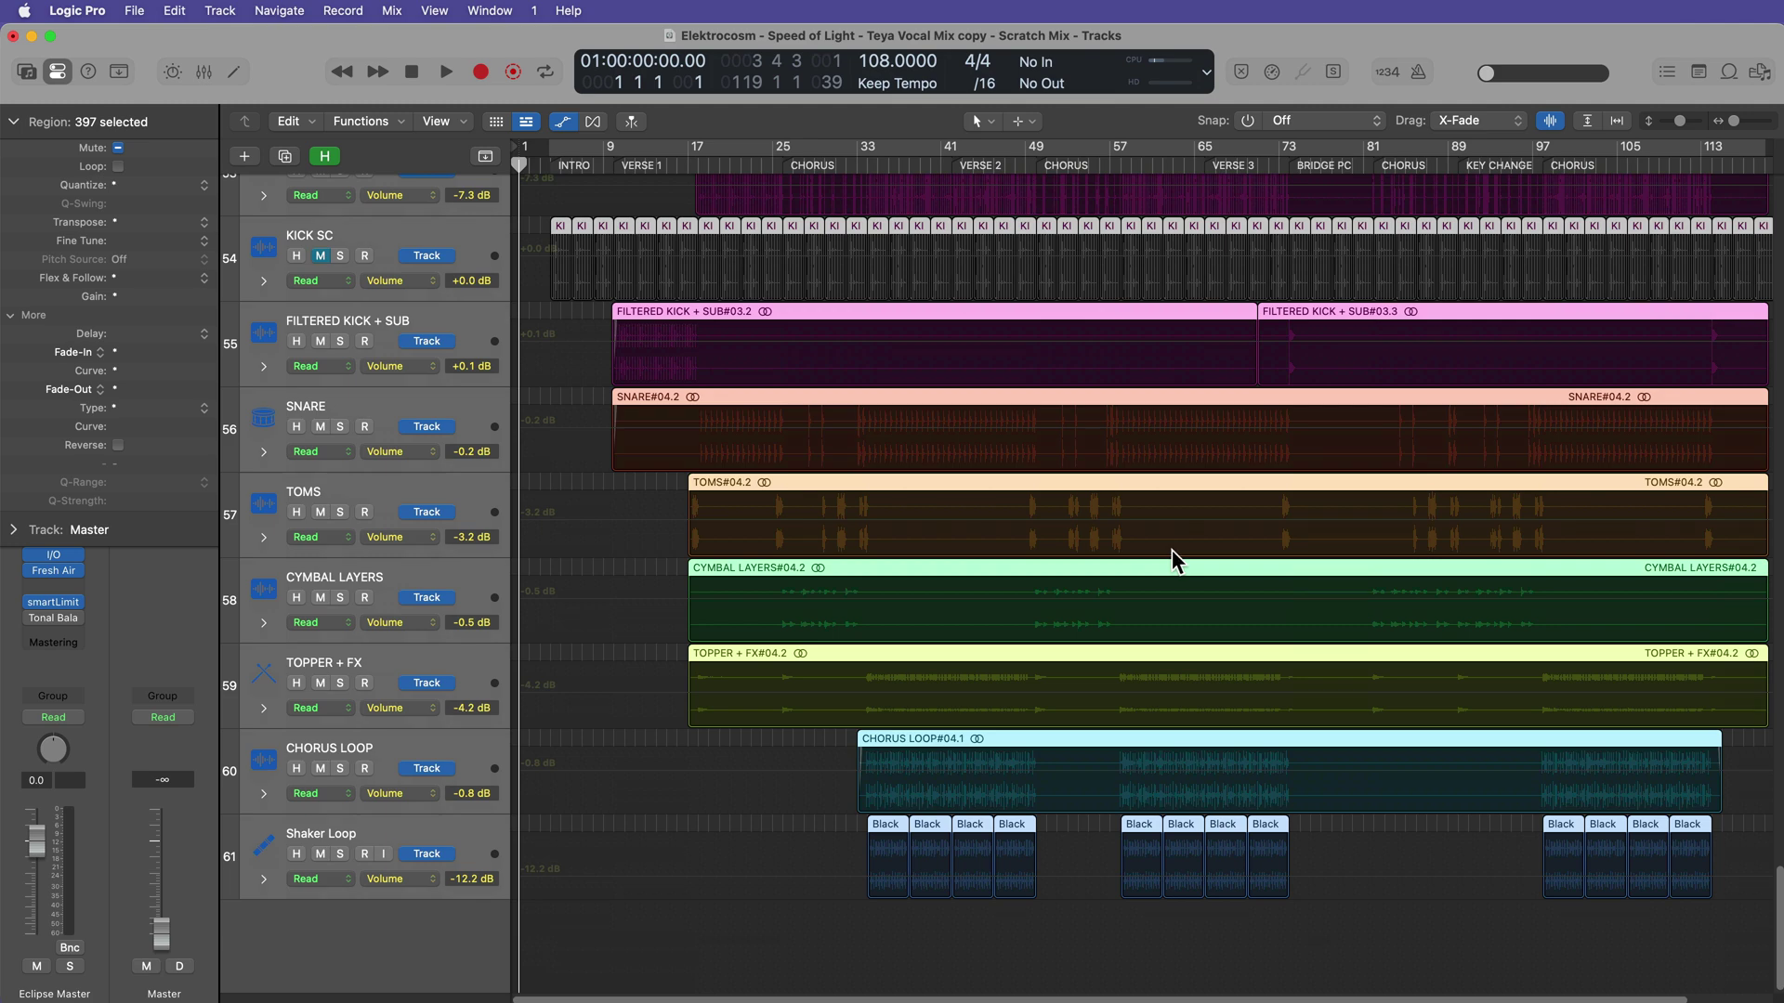
pyautogui.scroll(20, 1173, 550)
pyautogui.press('z')
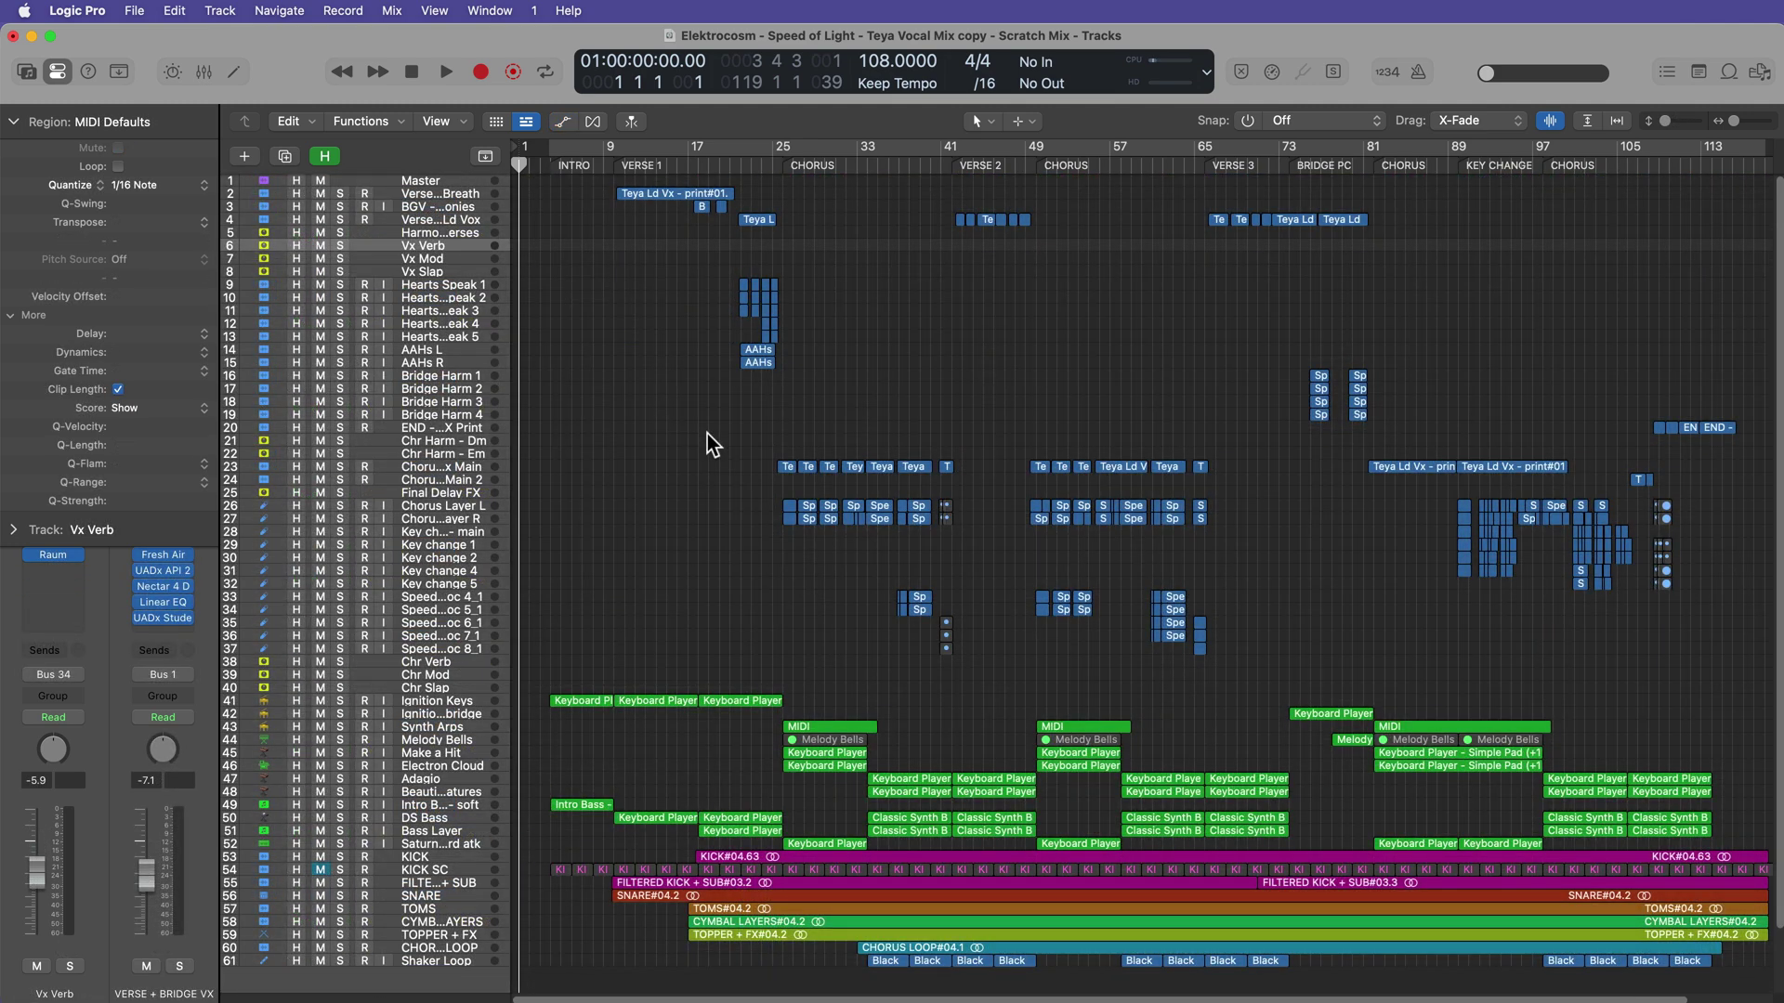
# Step: Open the Mixer with X, scroll across the strips, and open a strip's Setting menu
pyautogui.press('x')
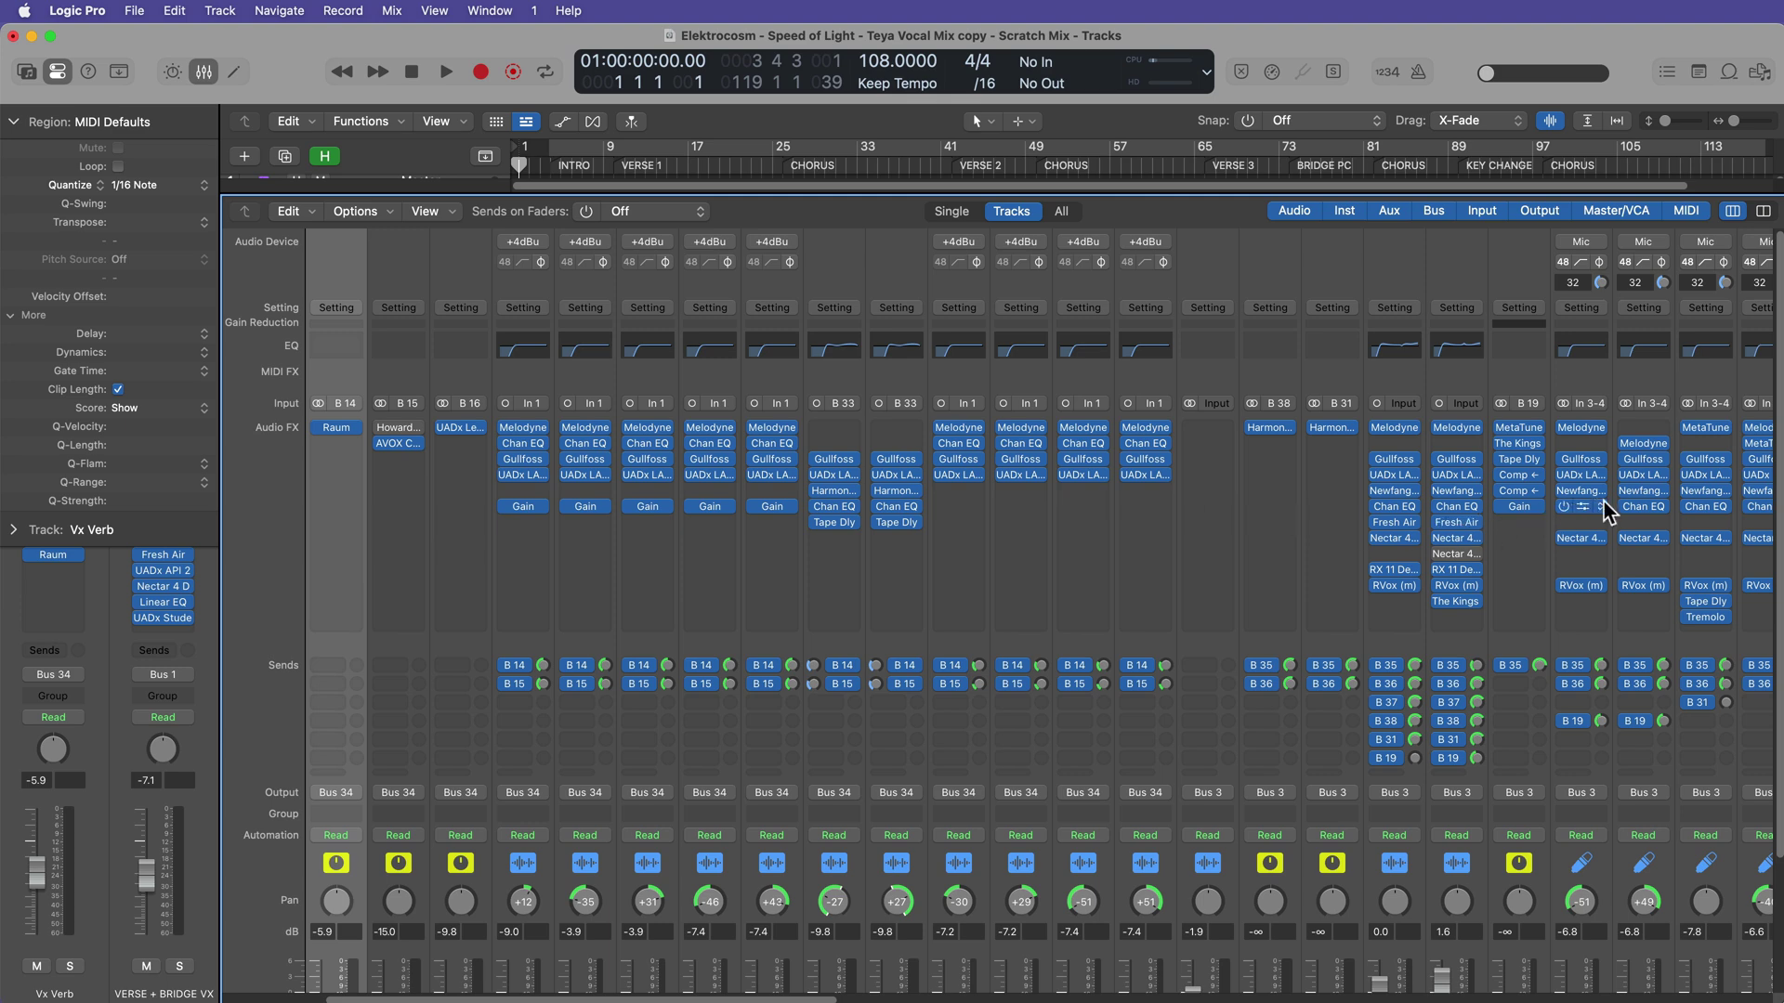
pyautogui.moveTo(749, 431)
pyautogui.hscroll(10, 1154, 557)
pyautogui.hscroll(3, 1154, 557)
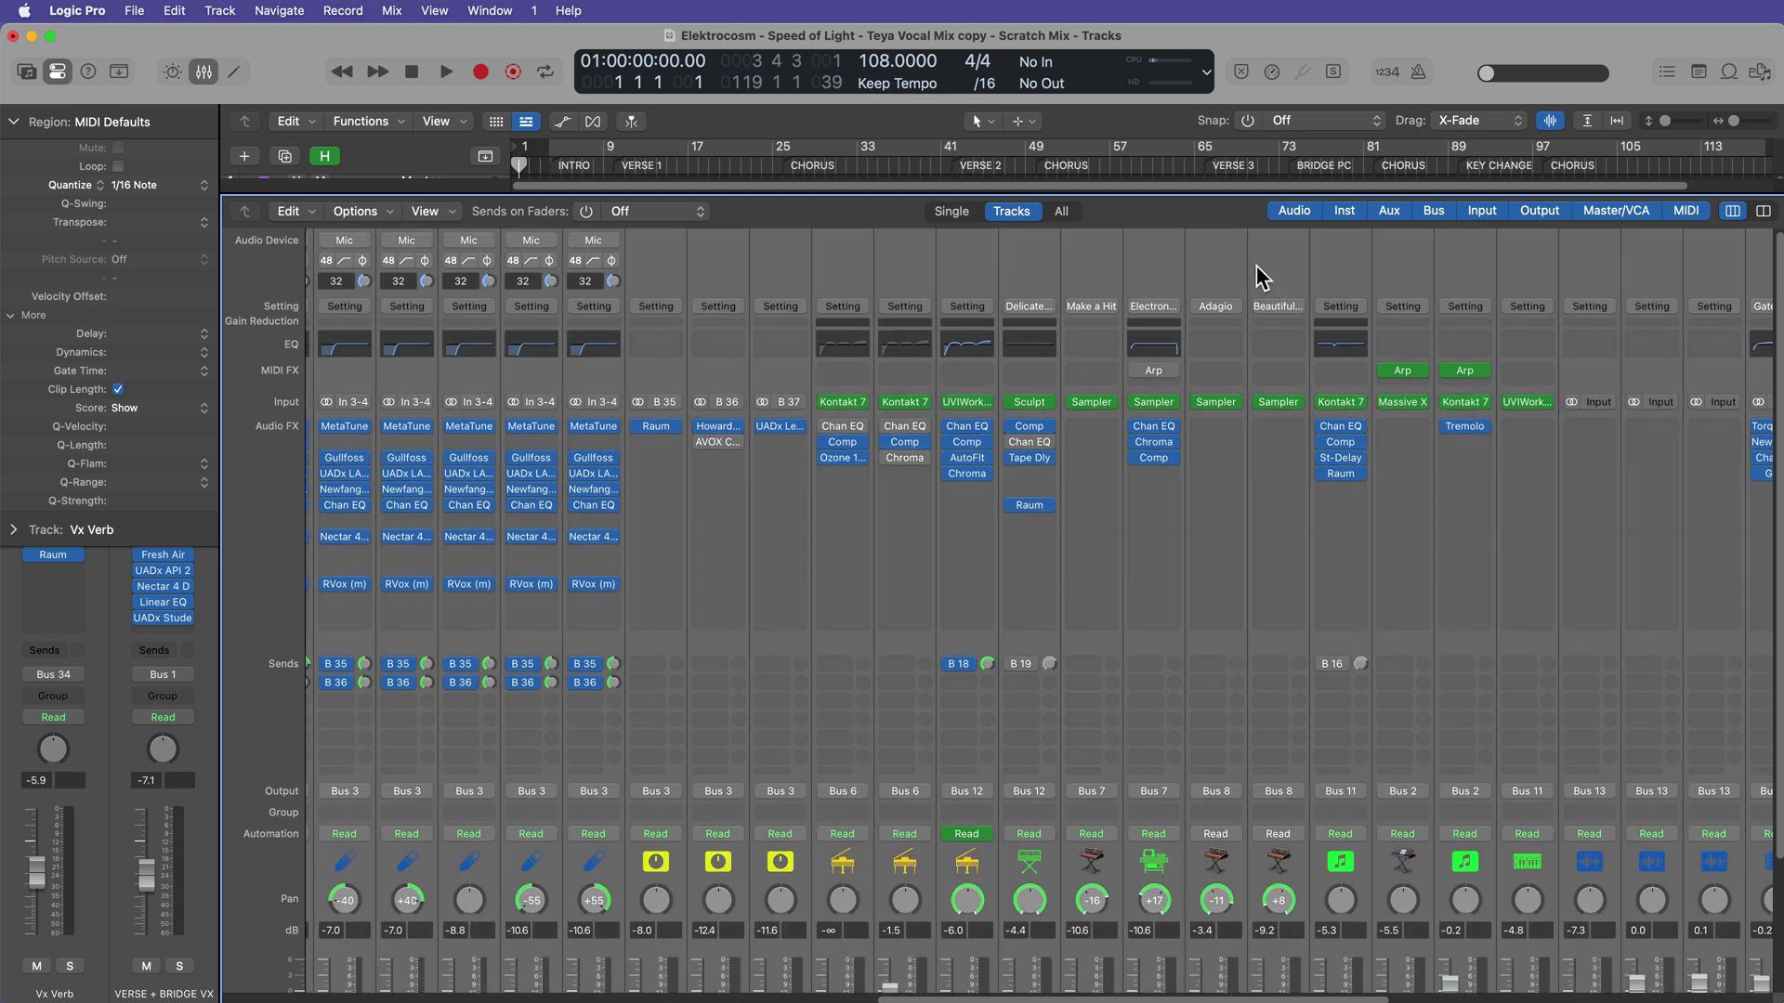
pyautogui.click(901, 308)
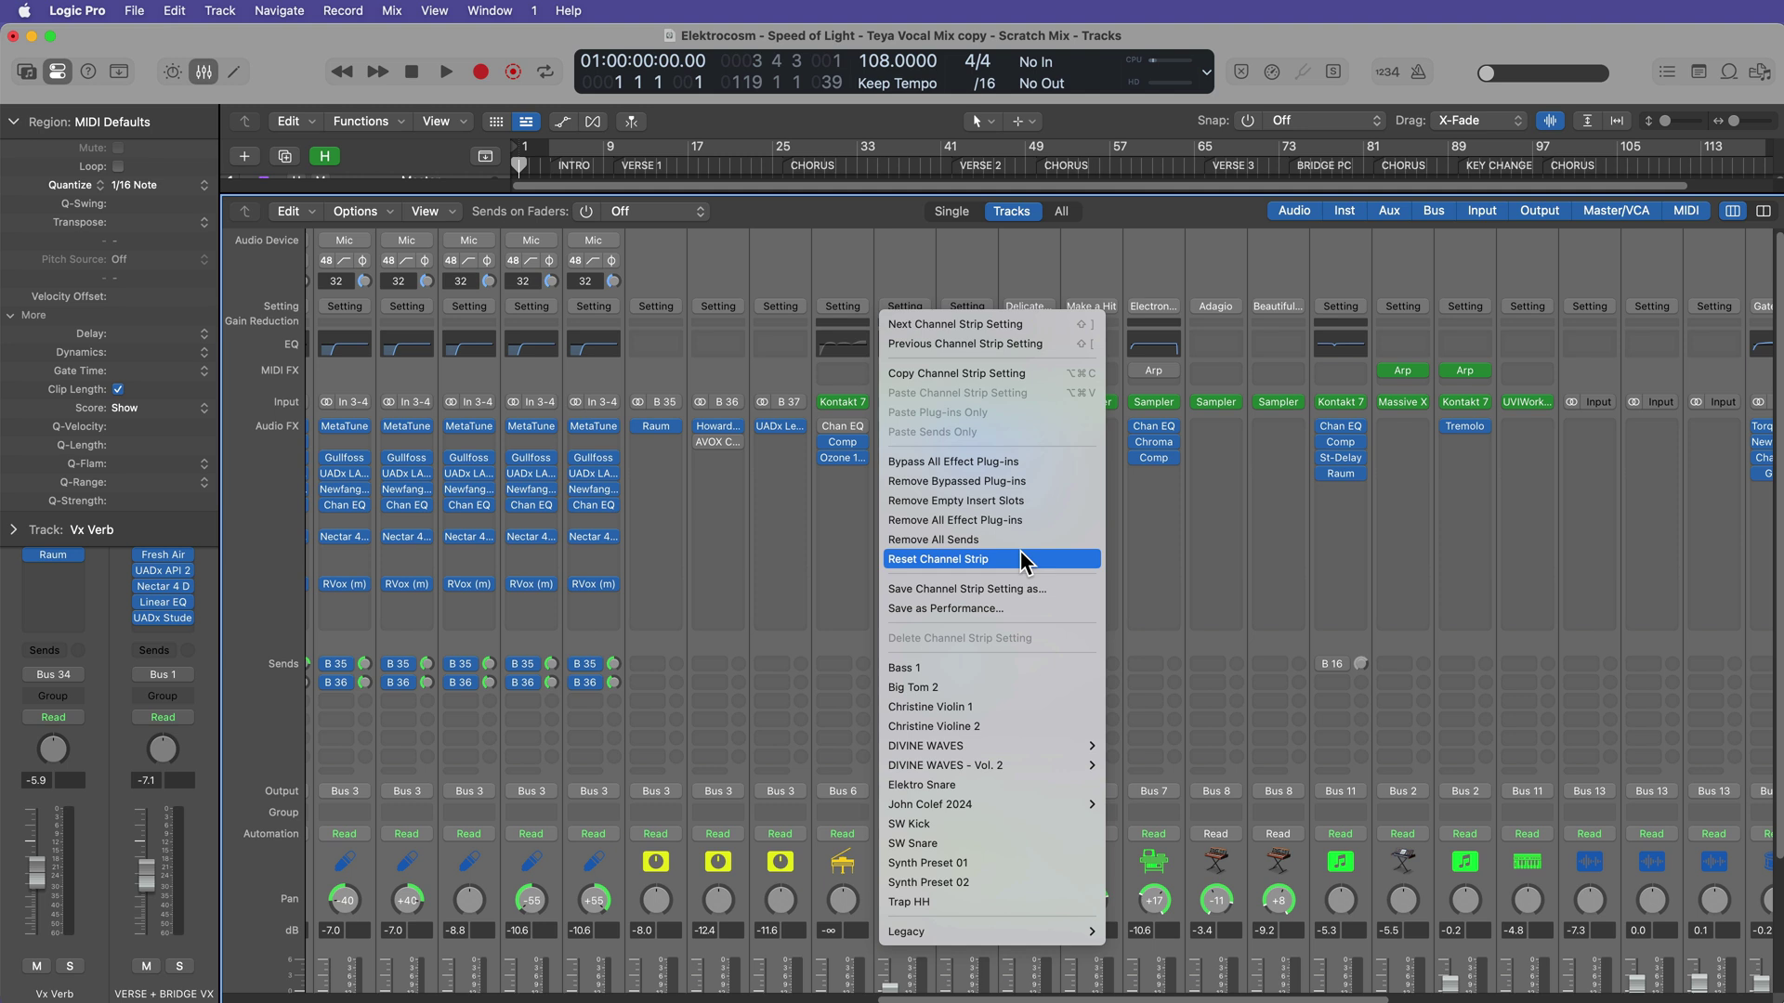
# Step: Use the Setting menus to Remove All Effect Plug-ins and Remove All Sends
pyautogui.click(1227, 264)
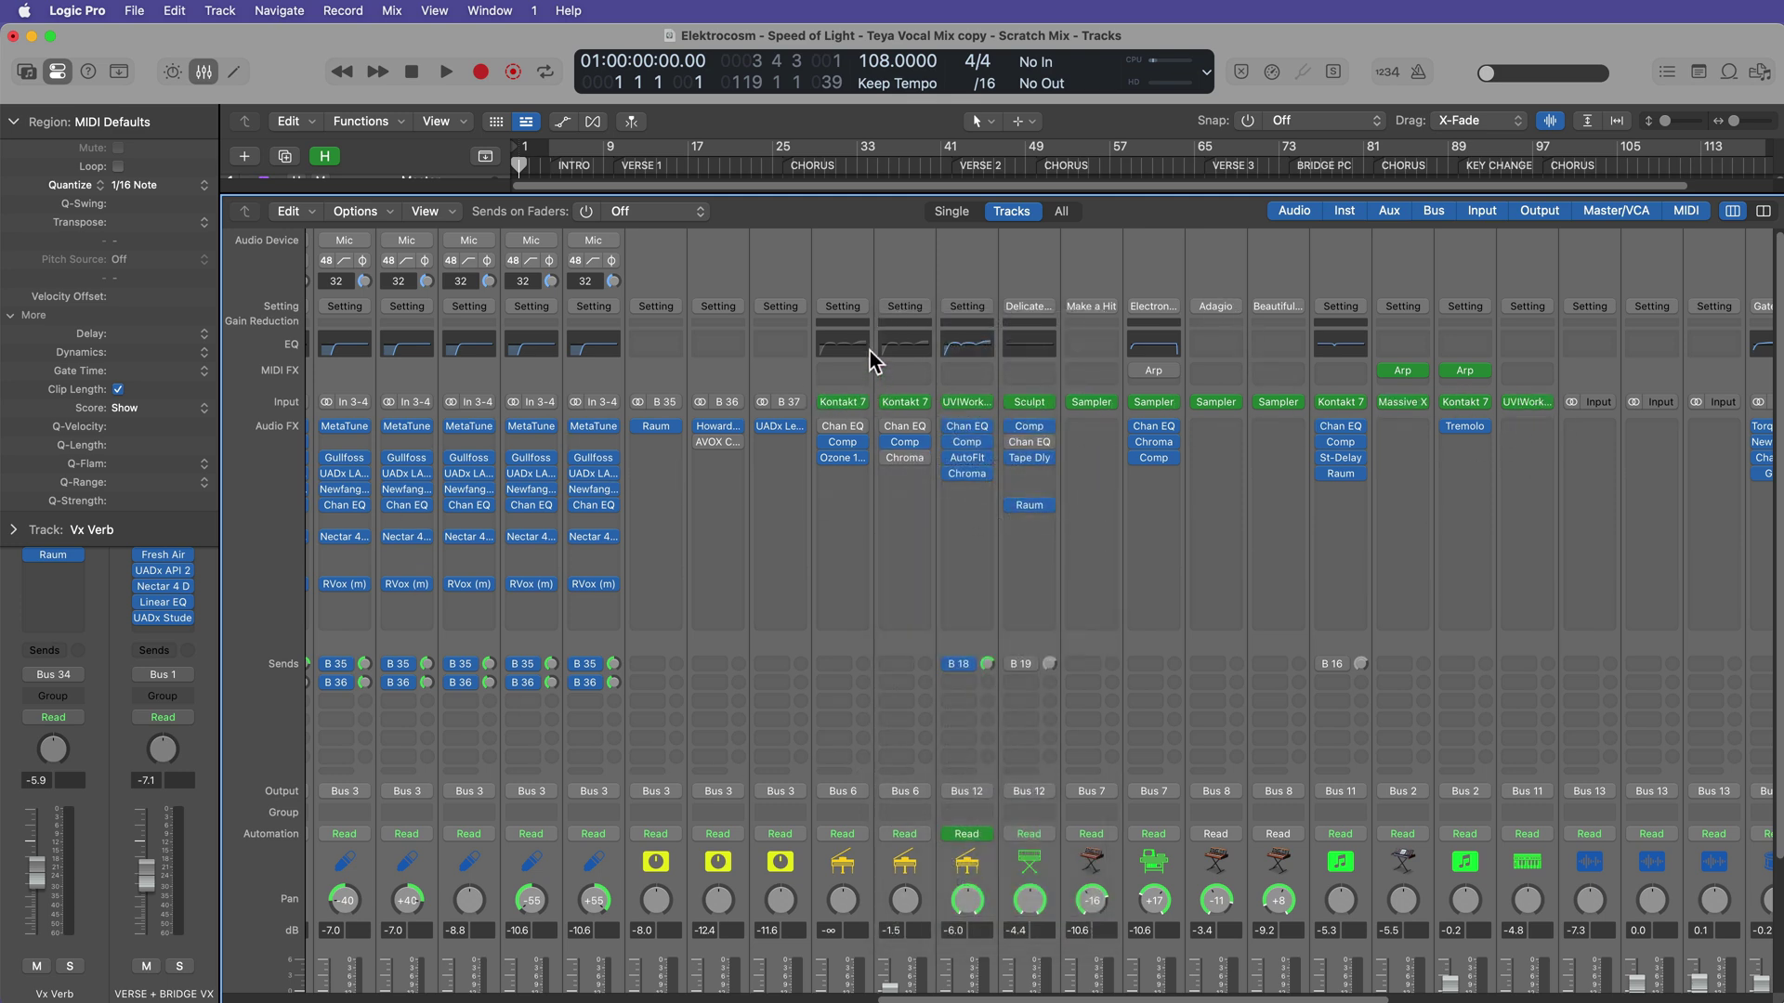
pyautogui.click(857, 305)
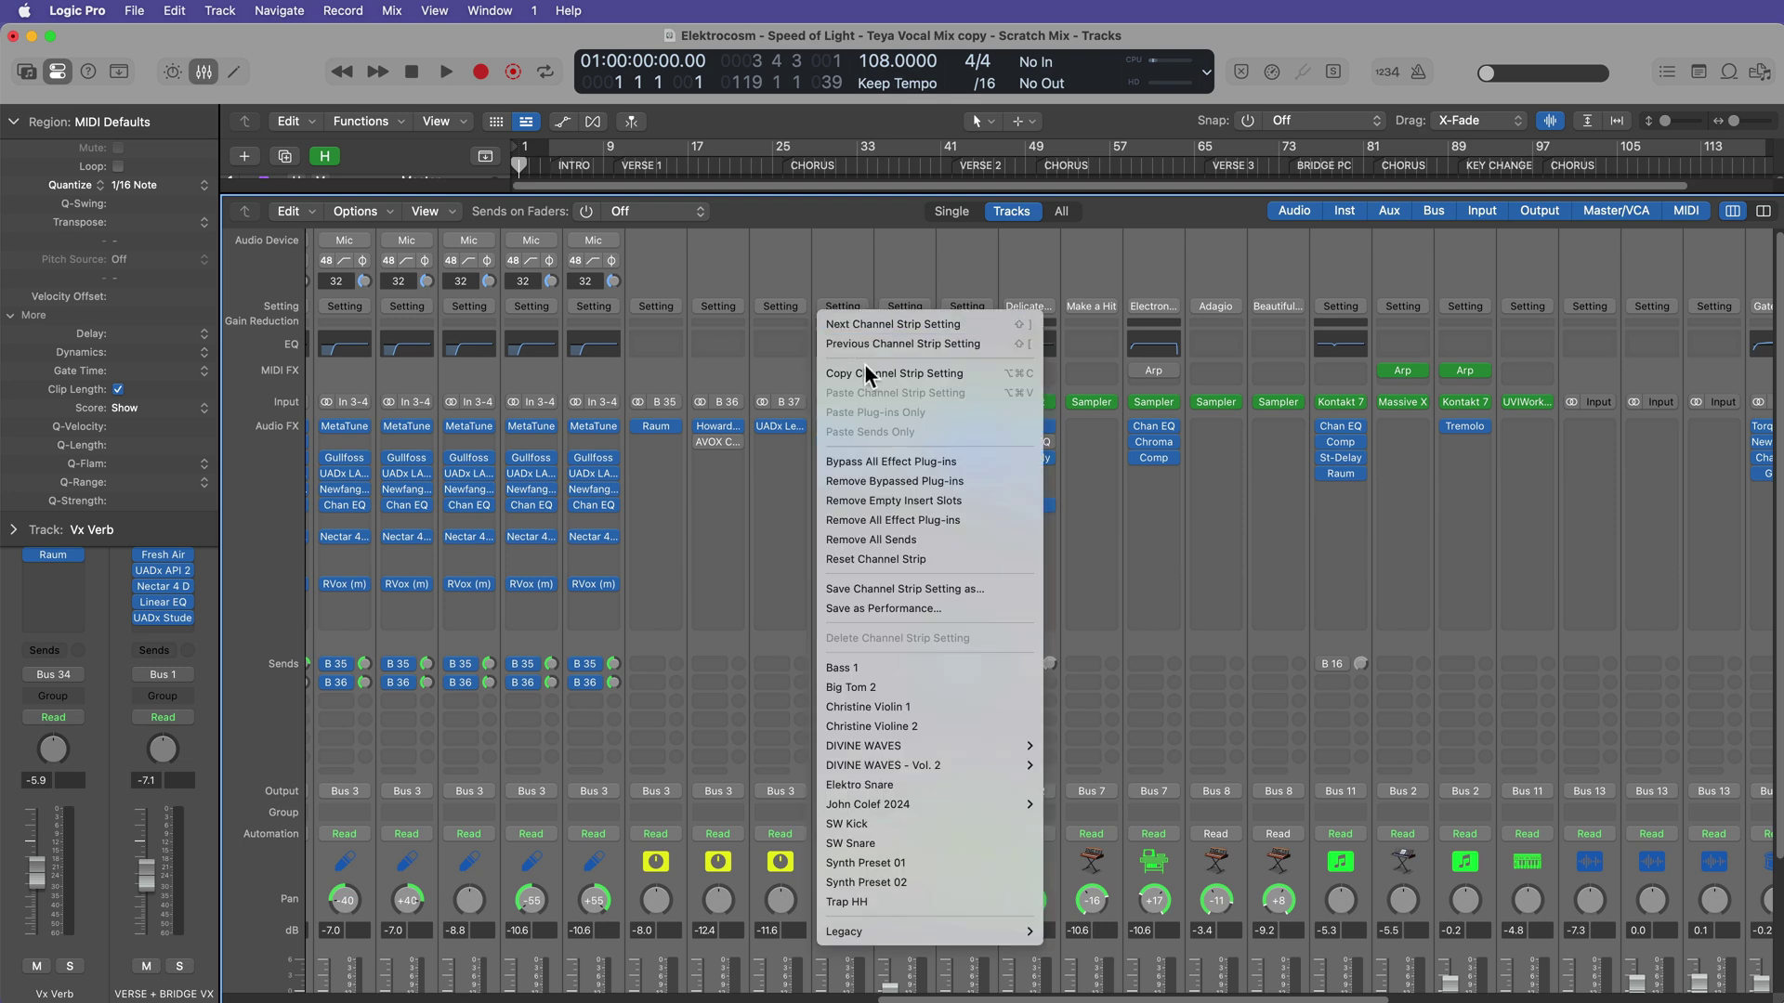
pyautogui.click(974, 521)
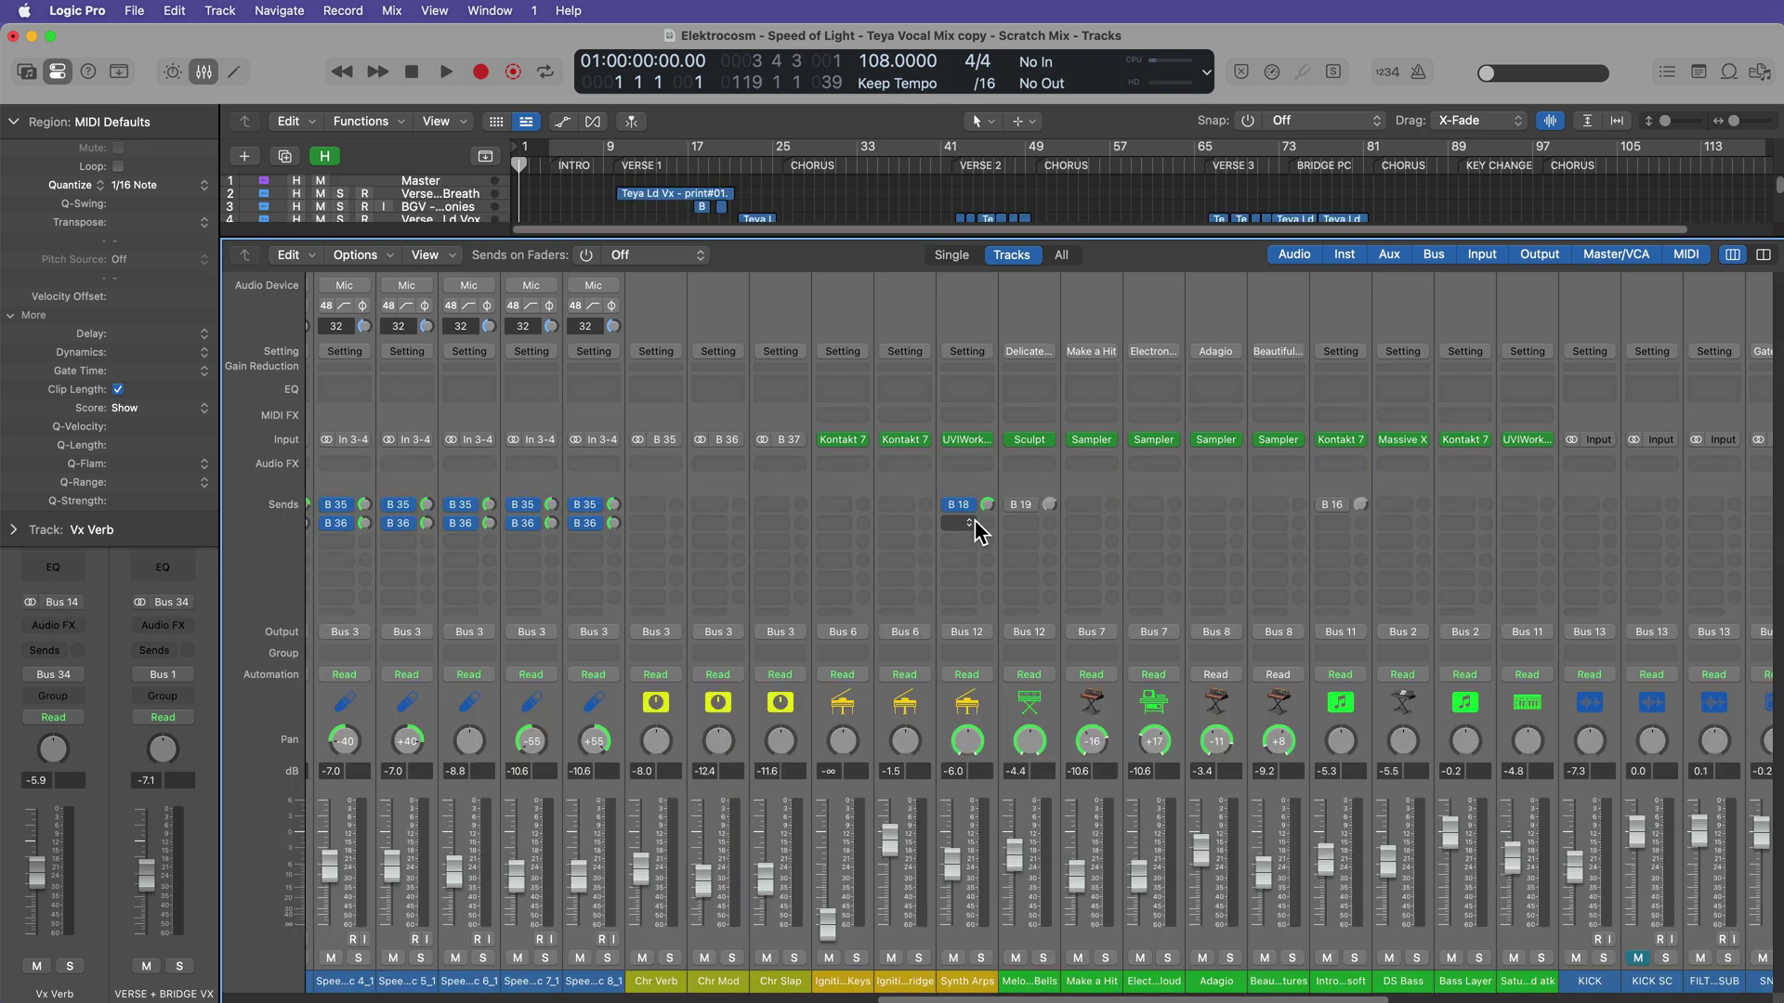
pyautogui.click(964, 351)
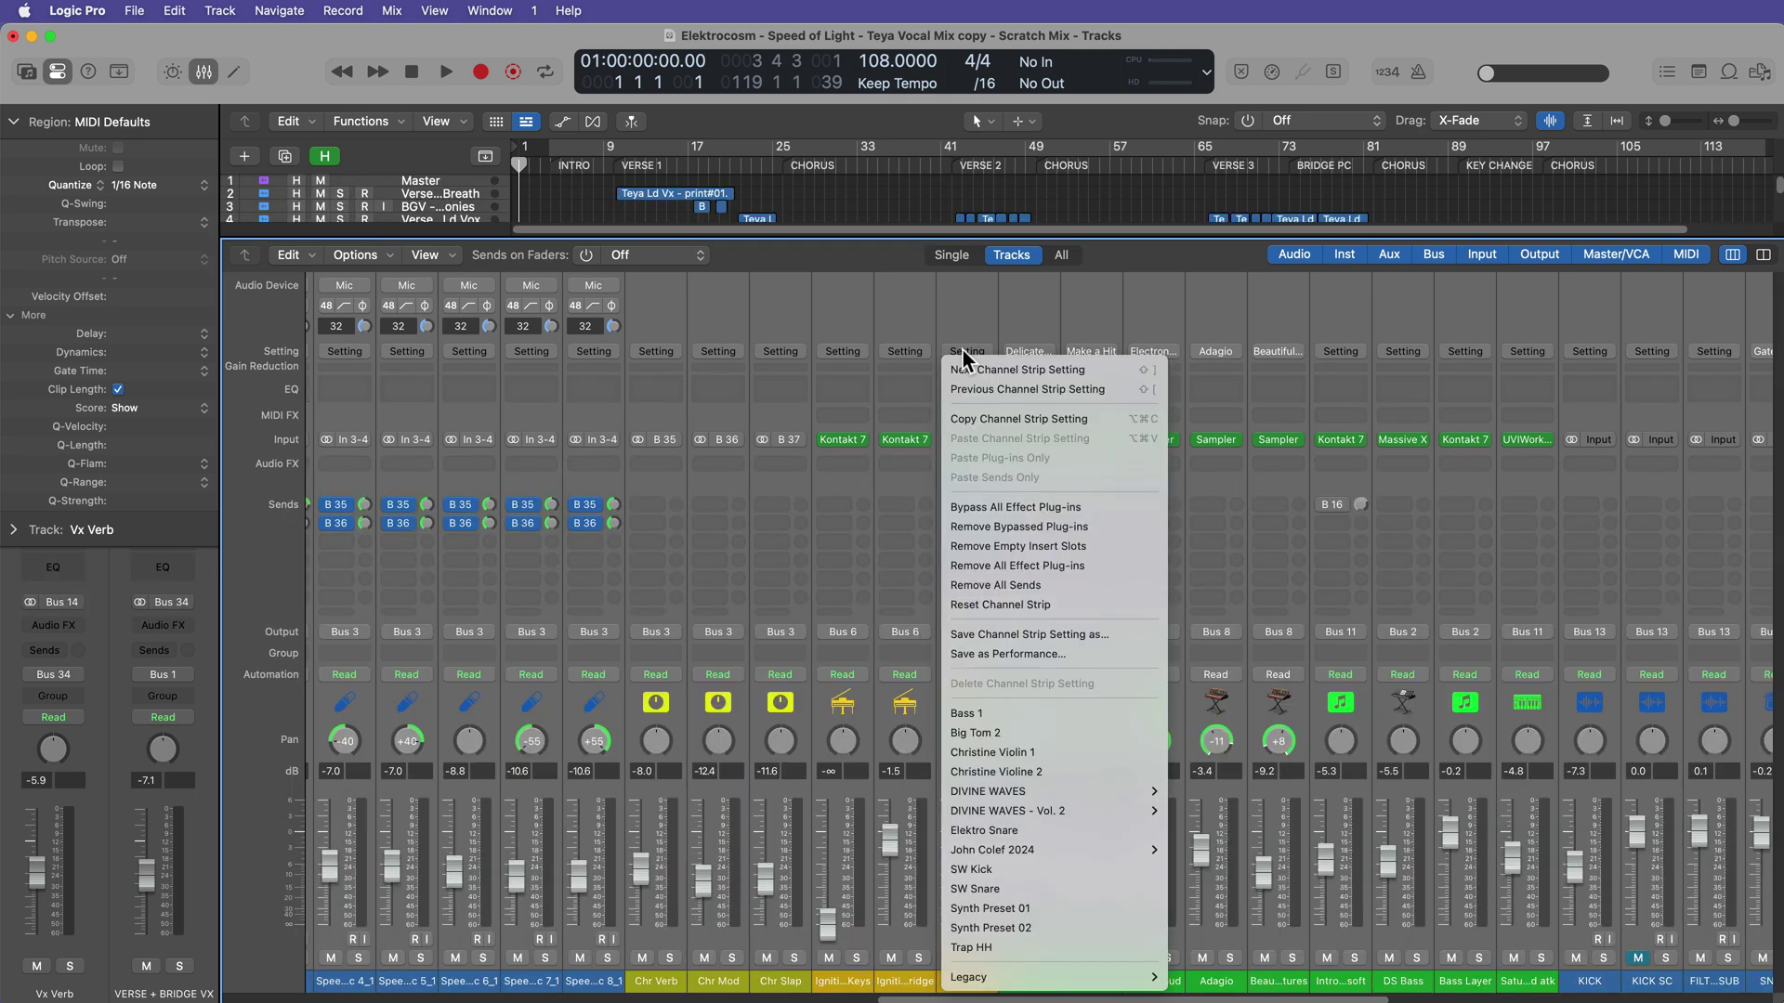
pyautogui.click(1080, 578)
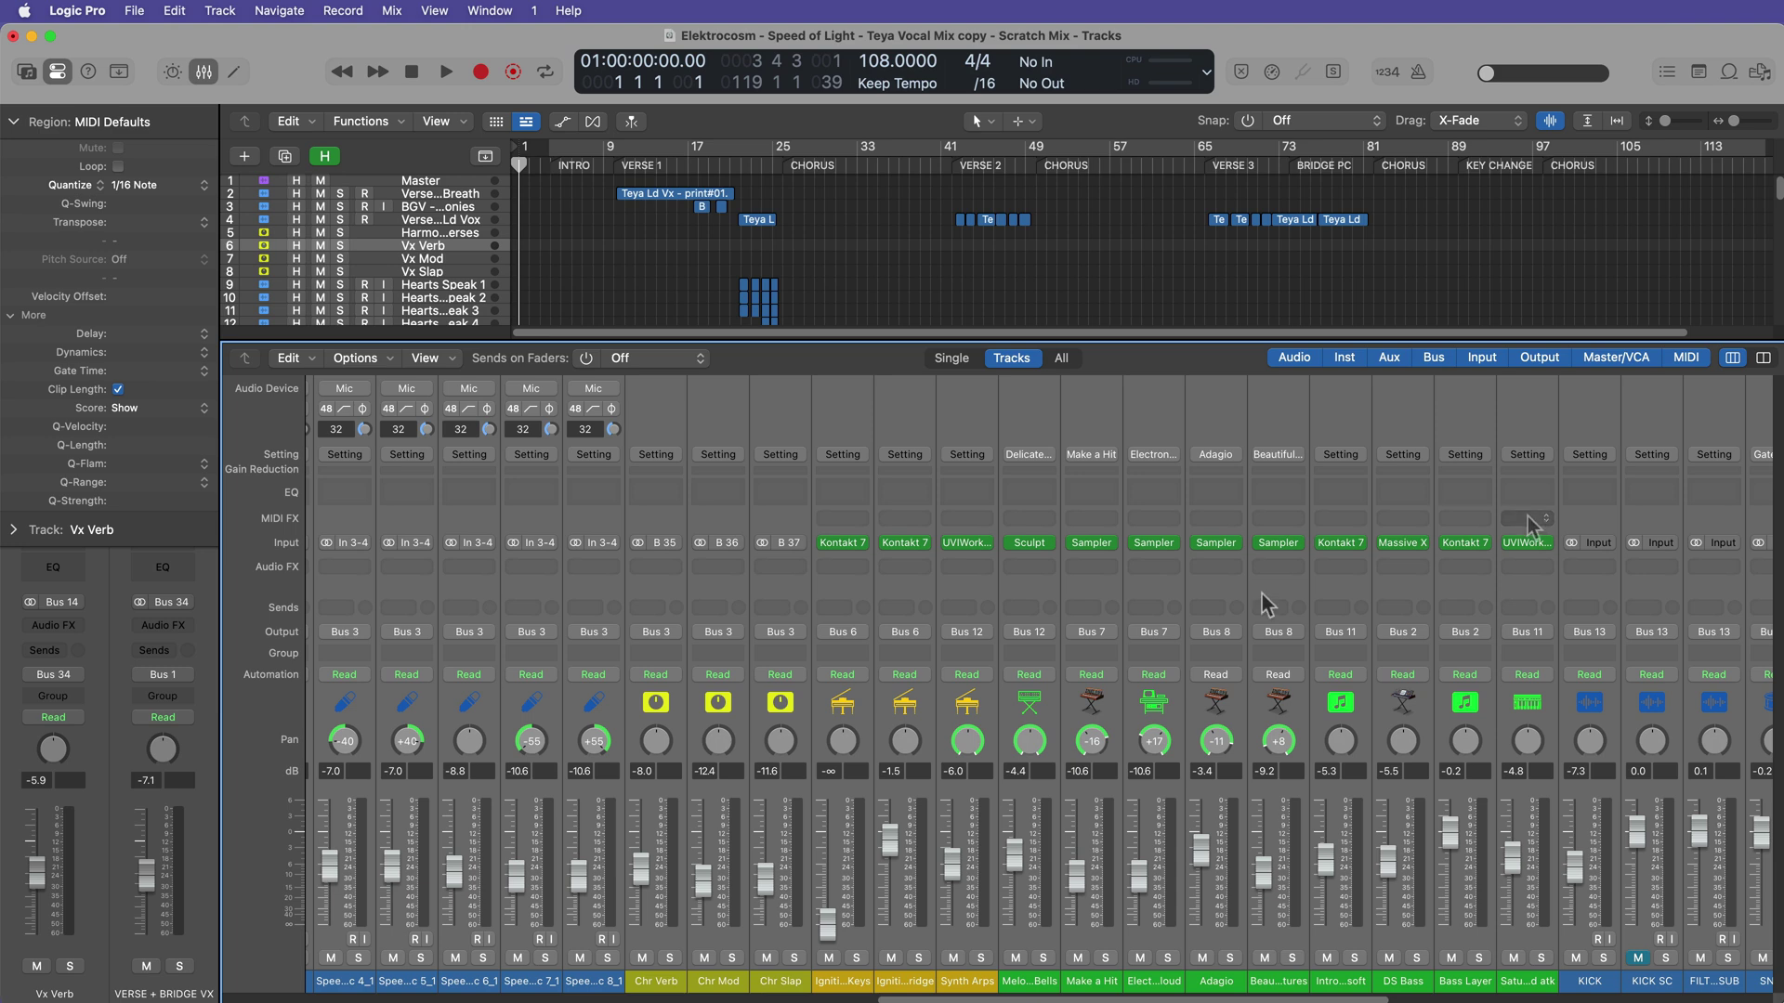
# Step: Change the channel strips' output from Bus 3 to Stereo Output
pyautogui.hscroll(-8, 1022, 679)
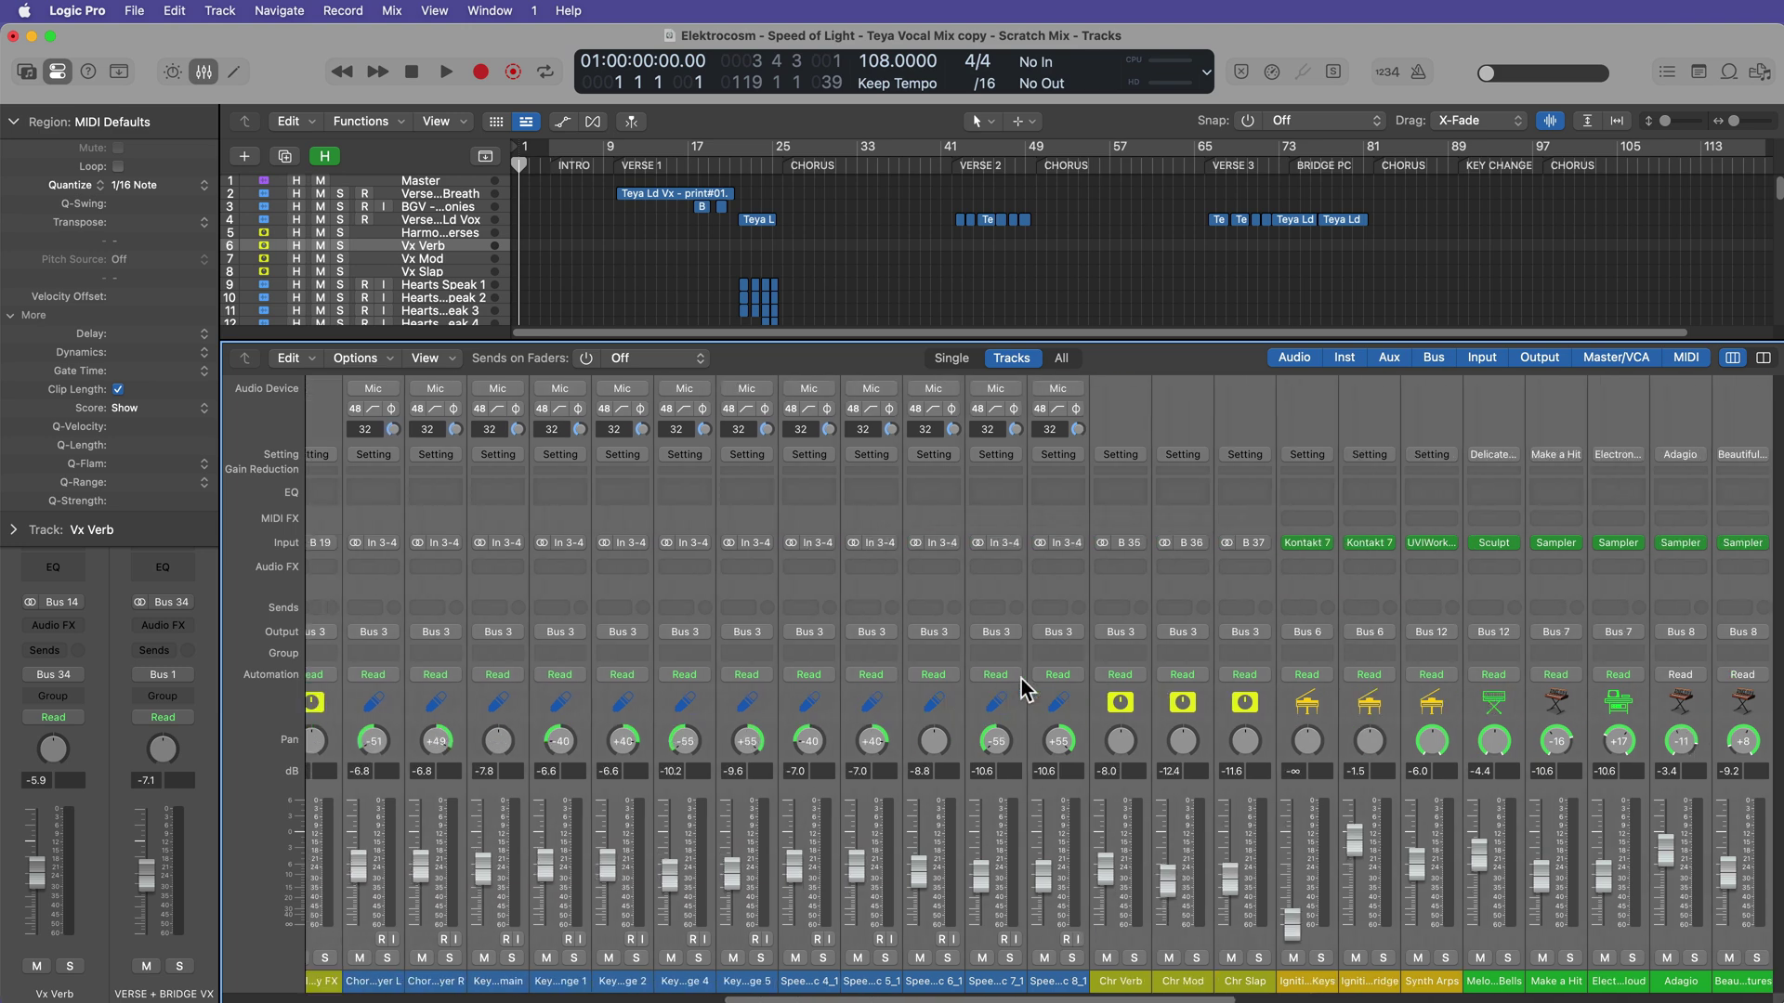
pyautogui.hscroll(-2, 1022, 683)
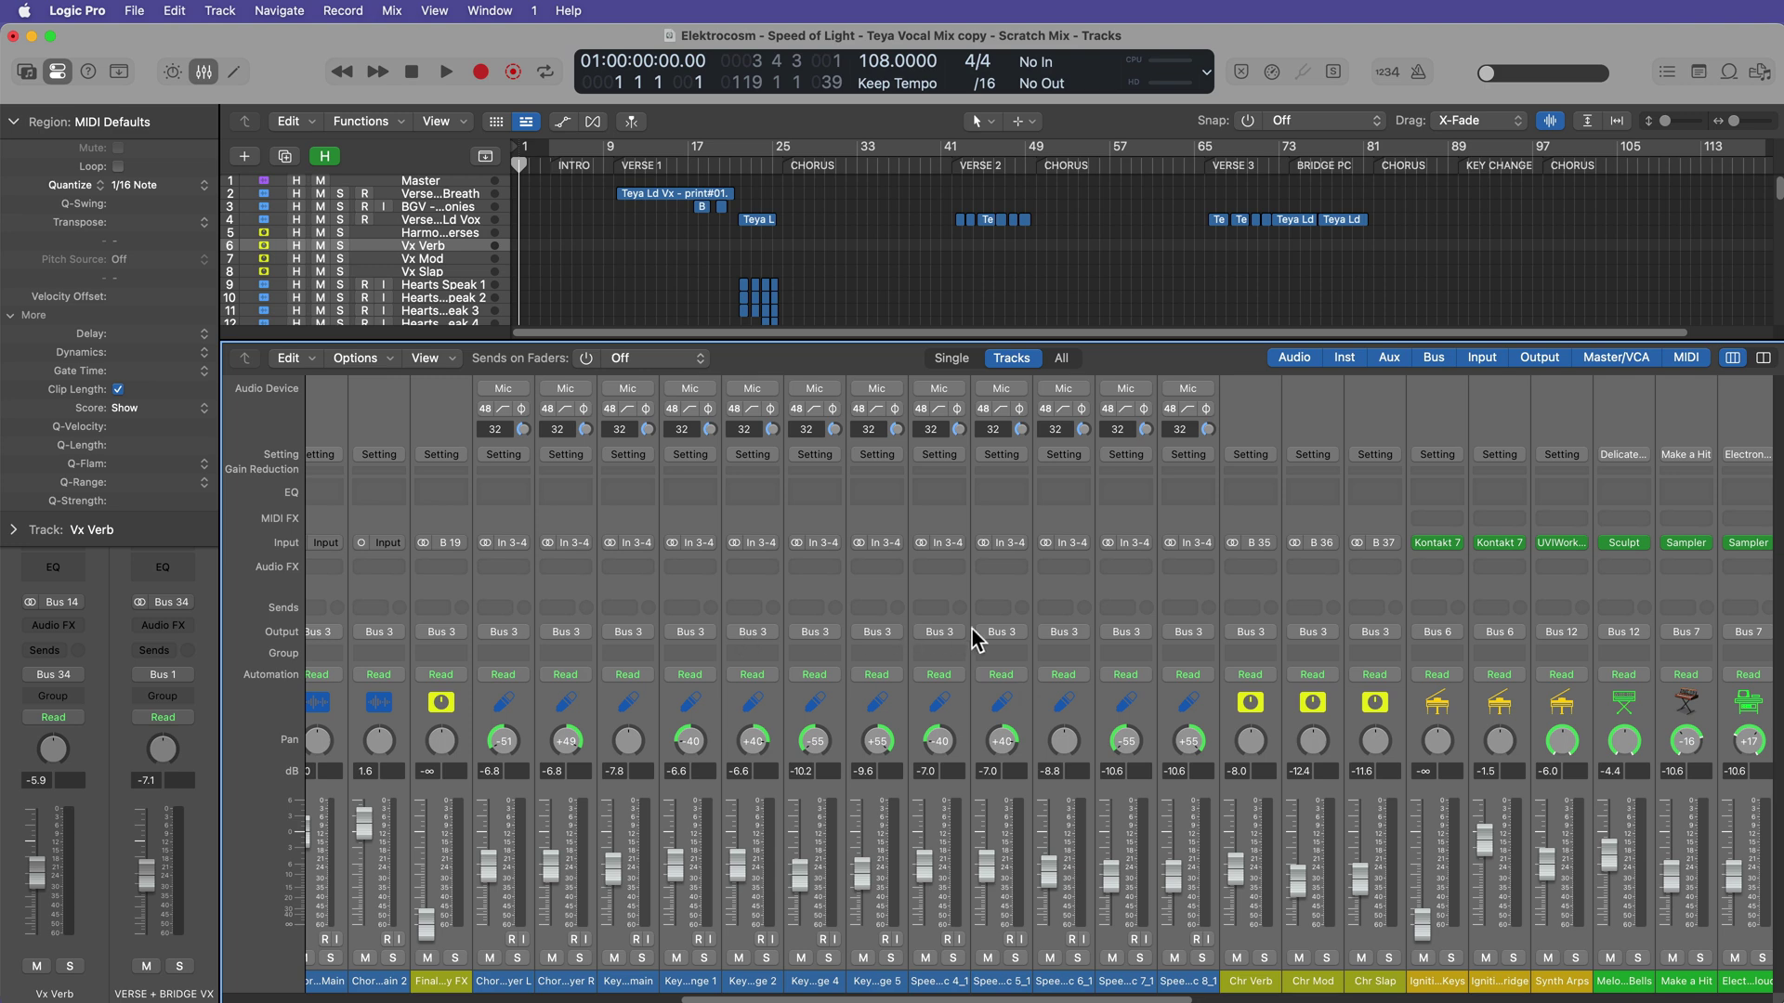
pyautogui.hscroll(-2, 1152, 648)
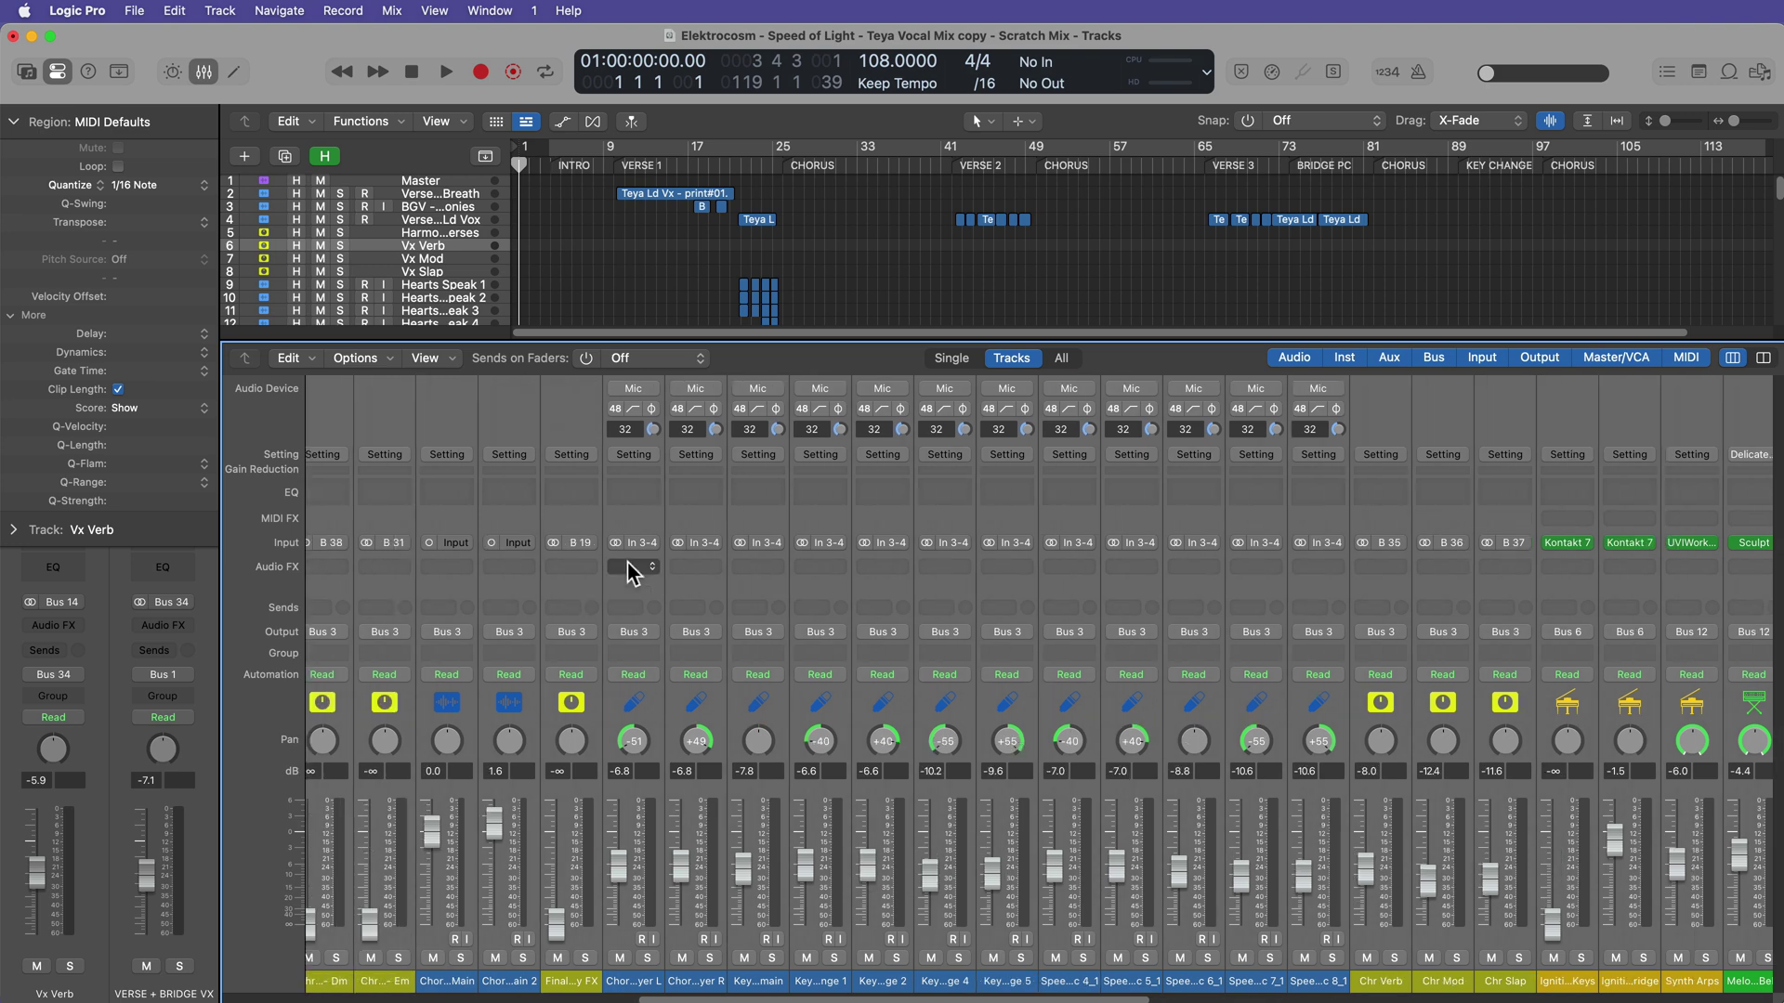
pyautogui.click(964, 632)
pyautogui.moveTo(988, 693)
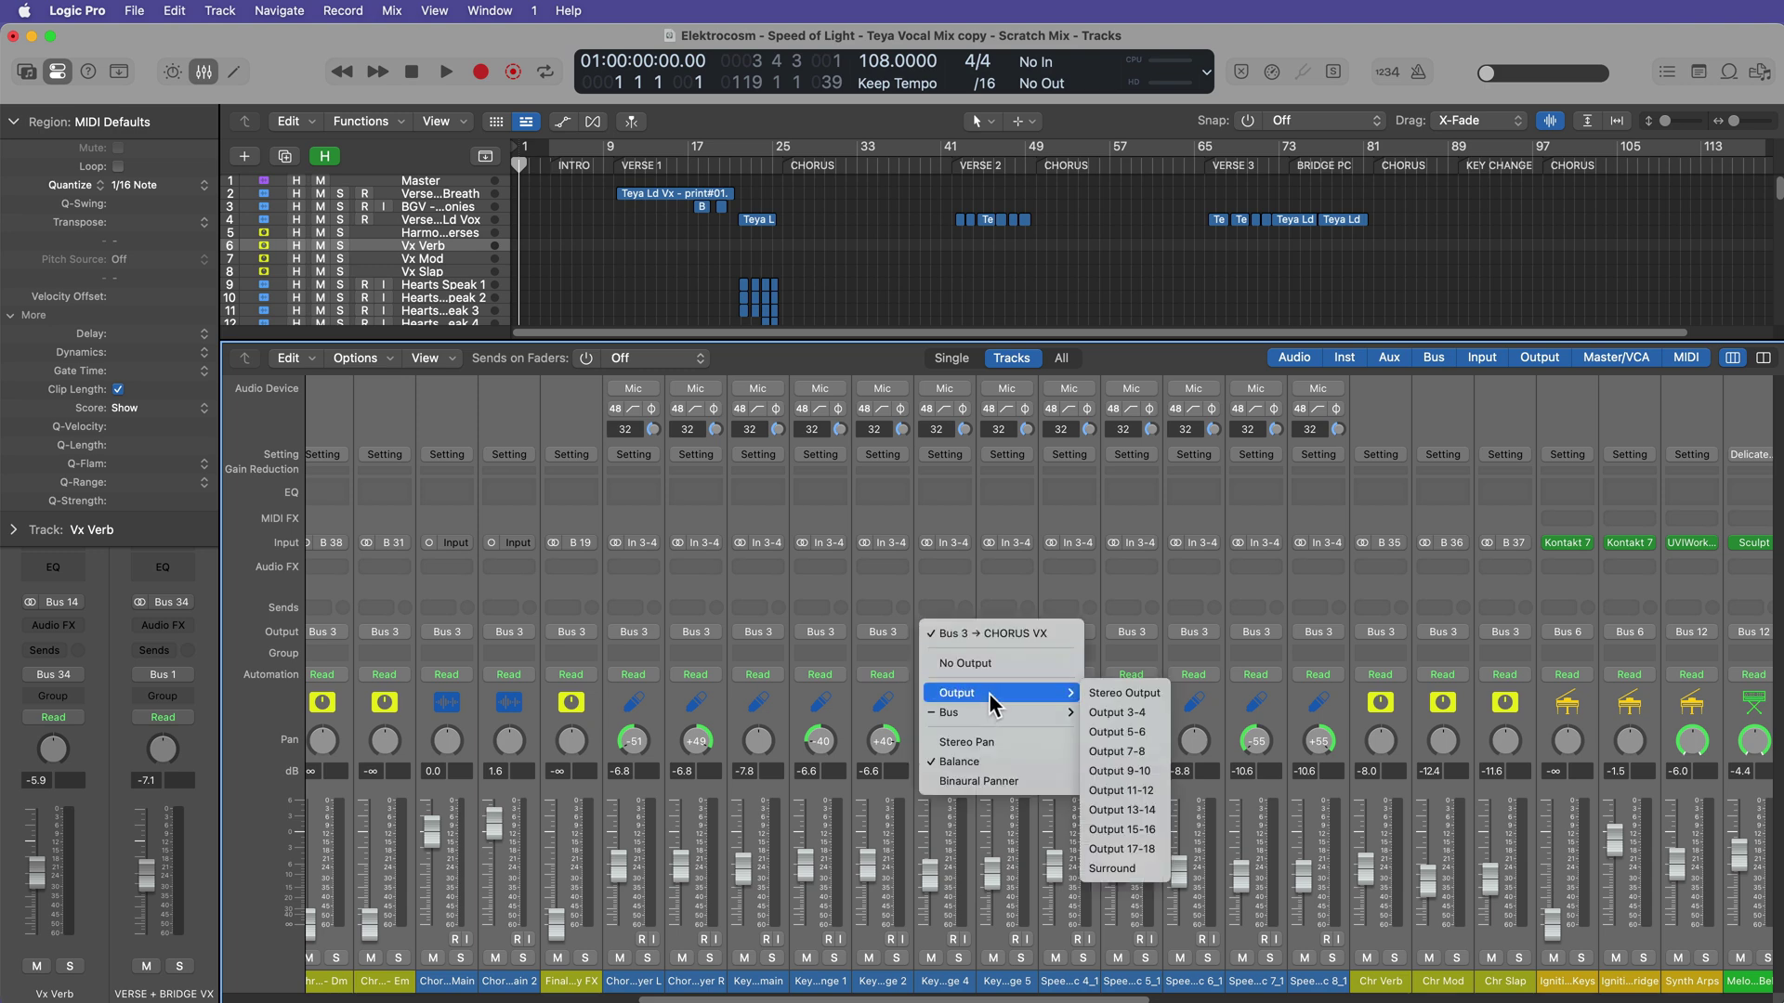
pyautogui.click(1115, 693)
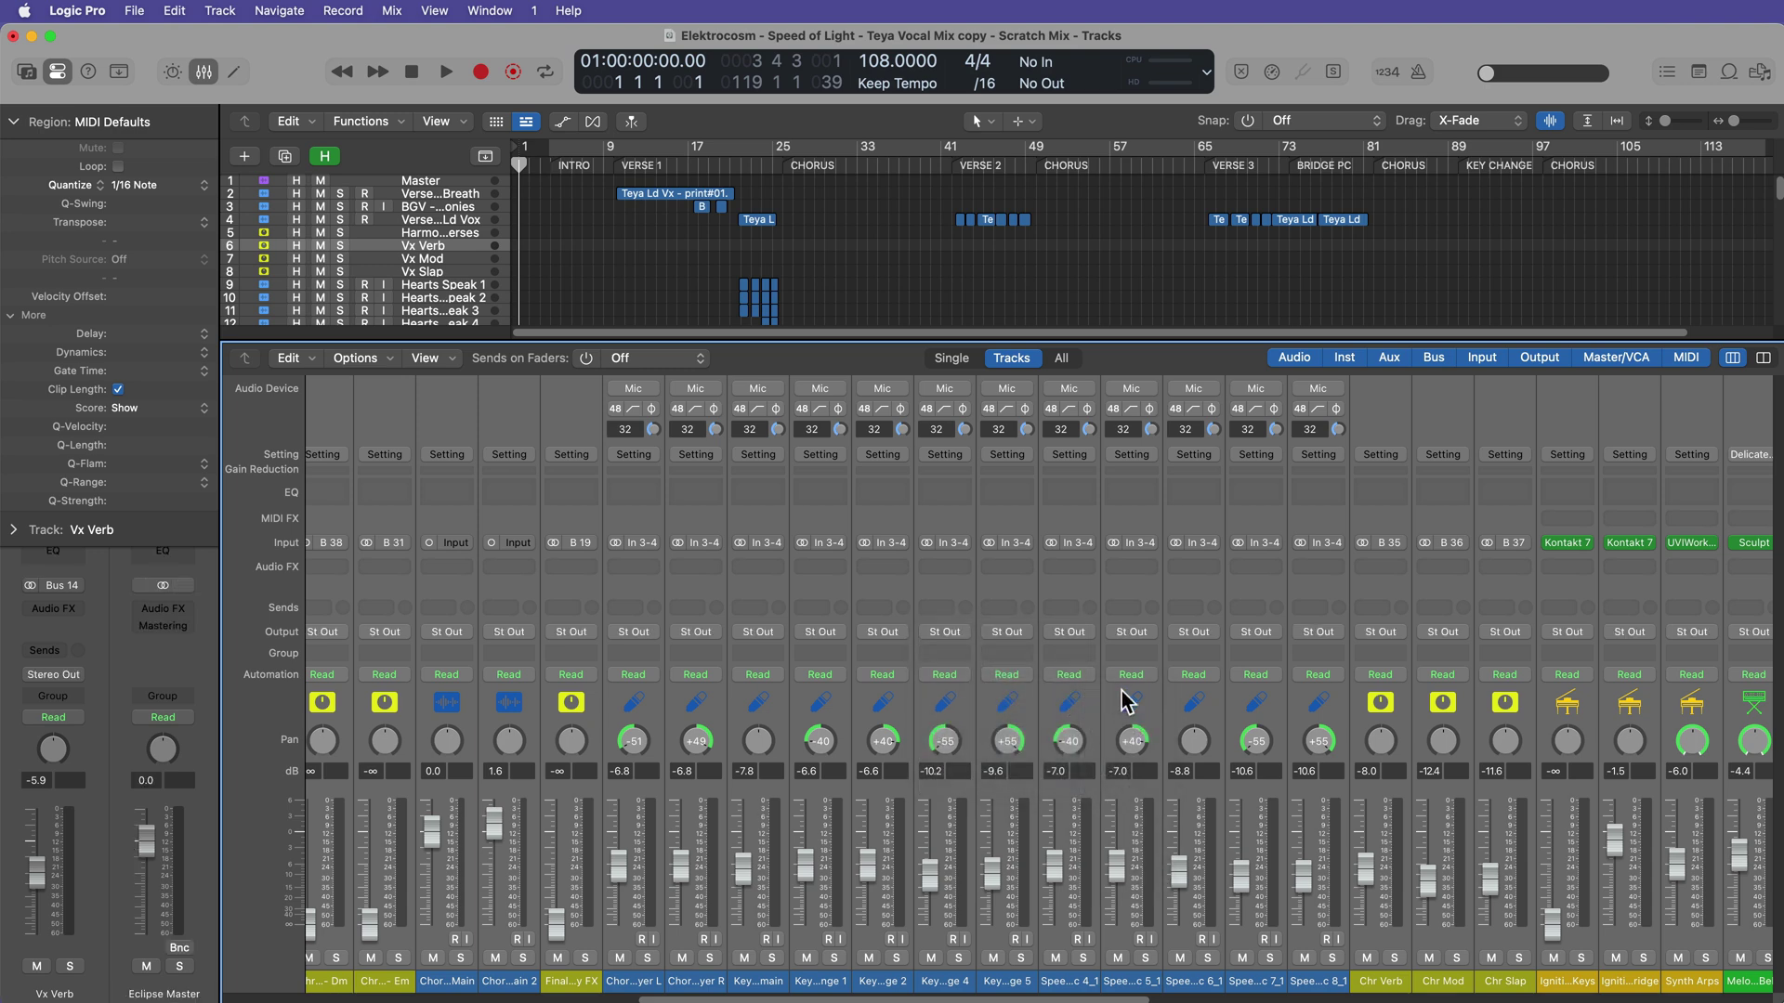
pyautogui.hscroll(-5, 906, 641)
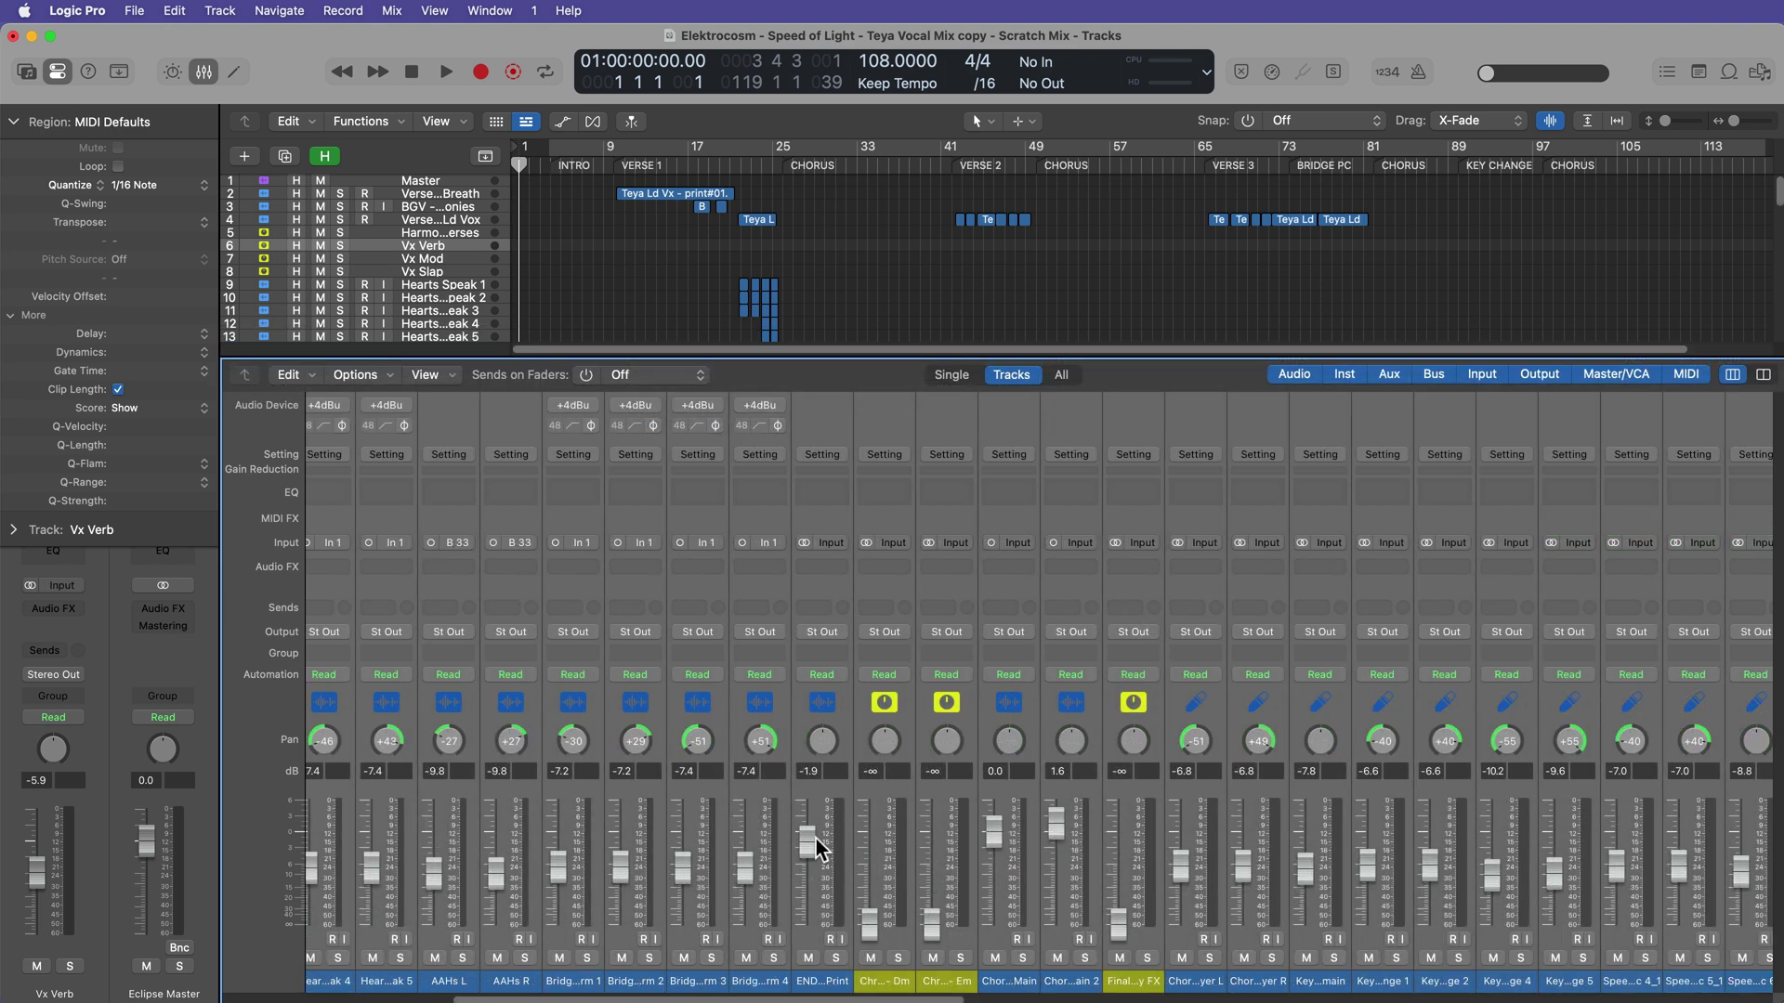
# Step: Option-click to zero every fader and centre every pan, then set pan mode to Balance
pyautogui.keyDown('alt'); pyautogui.click(812, 838); pyautogui.keyUp('alt')
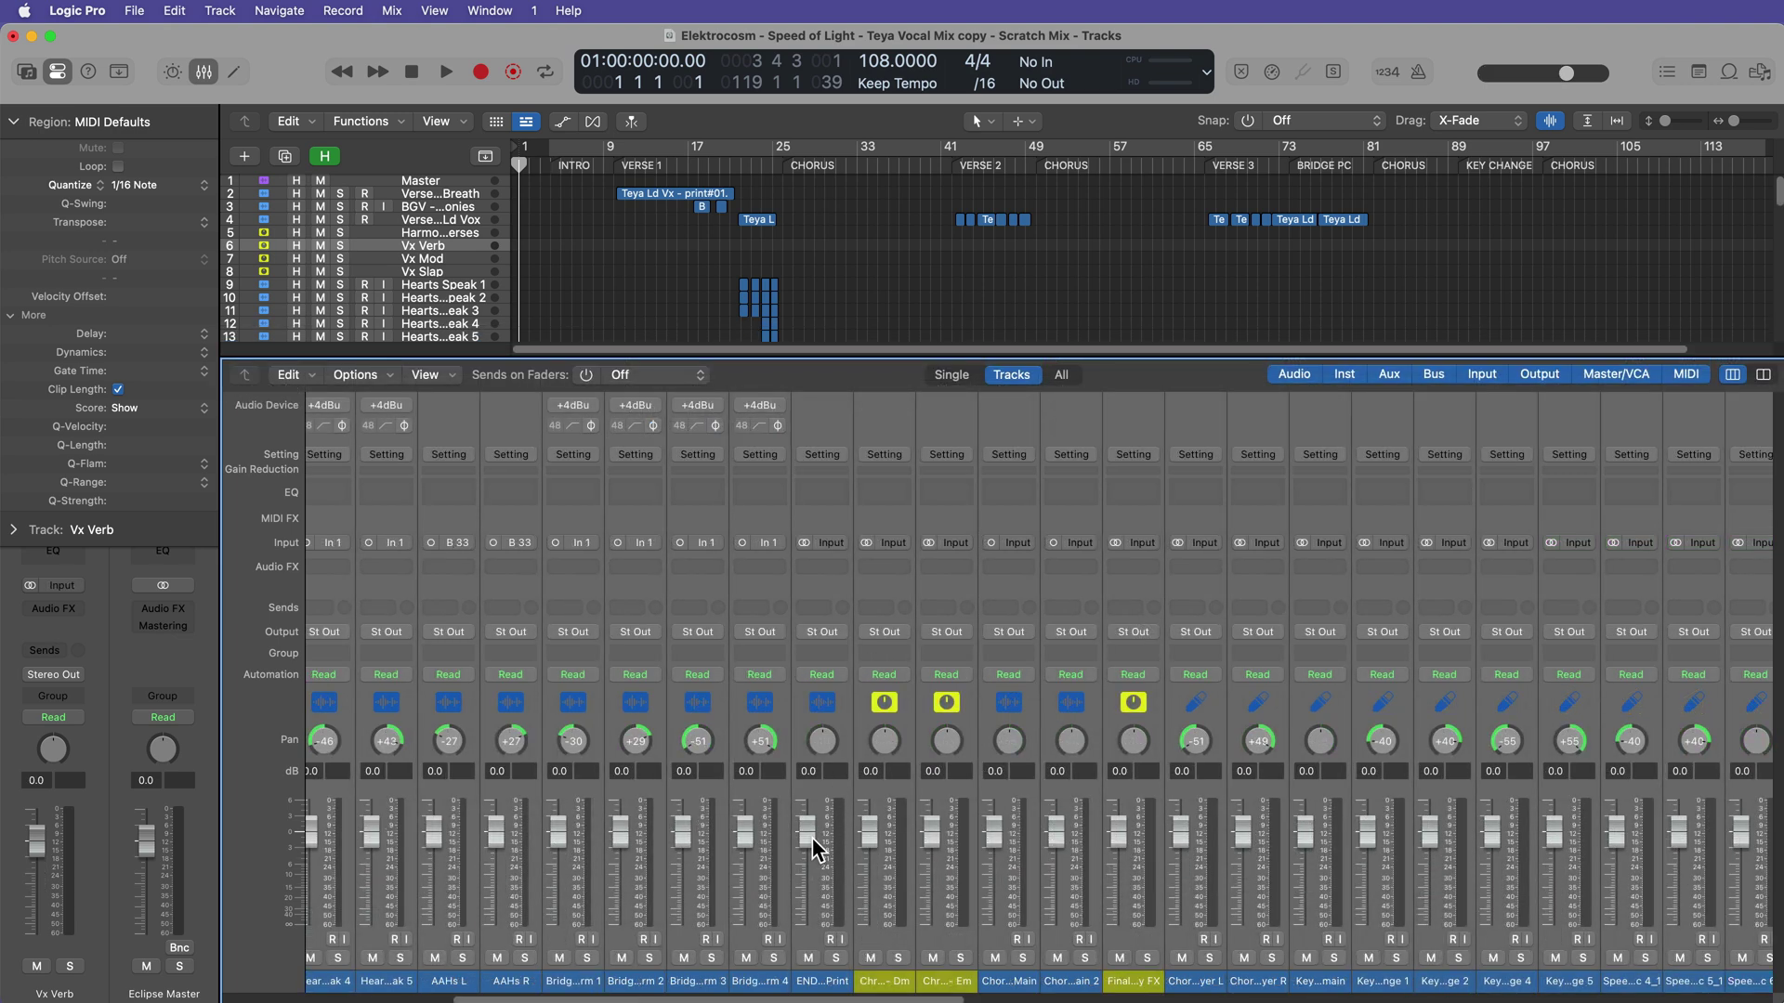
pyautogui.keyDown('alt'); pyautogui.click(821, 744); pyautogui.keyUp('alt')
pyautogui.hscroll(10, 821, 744)
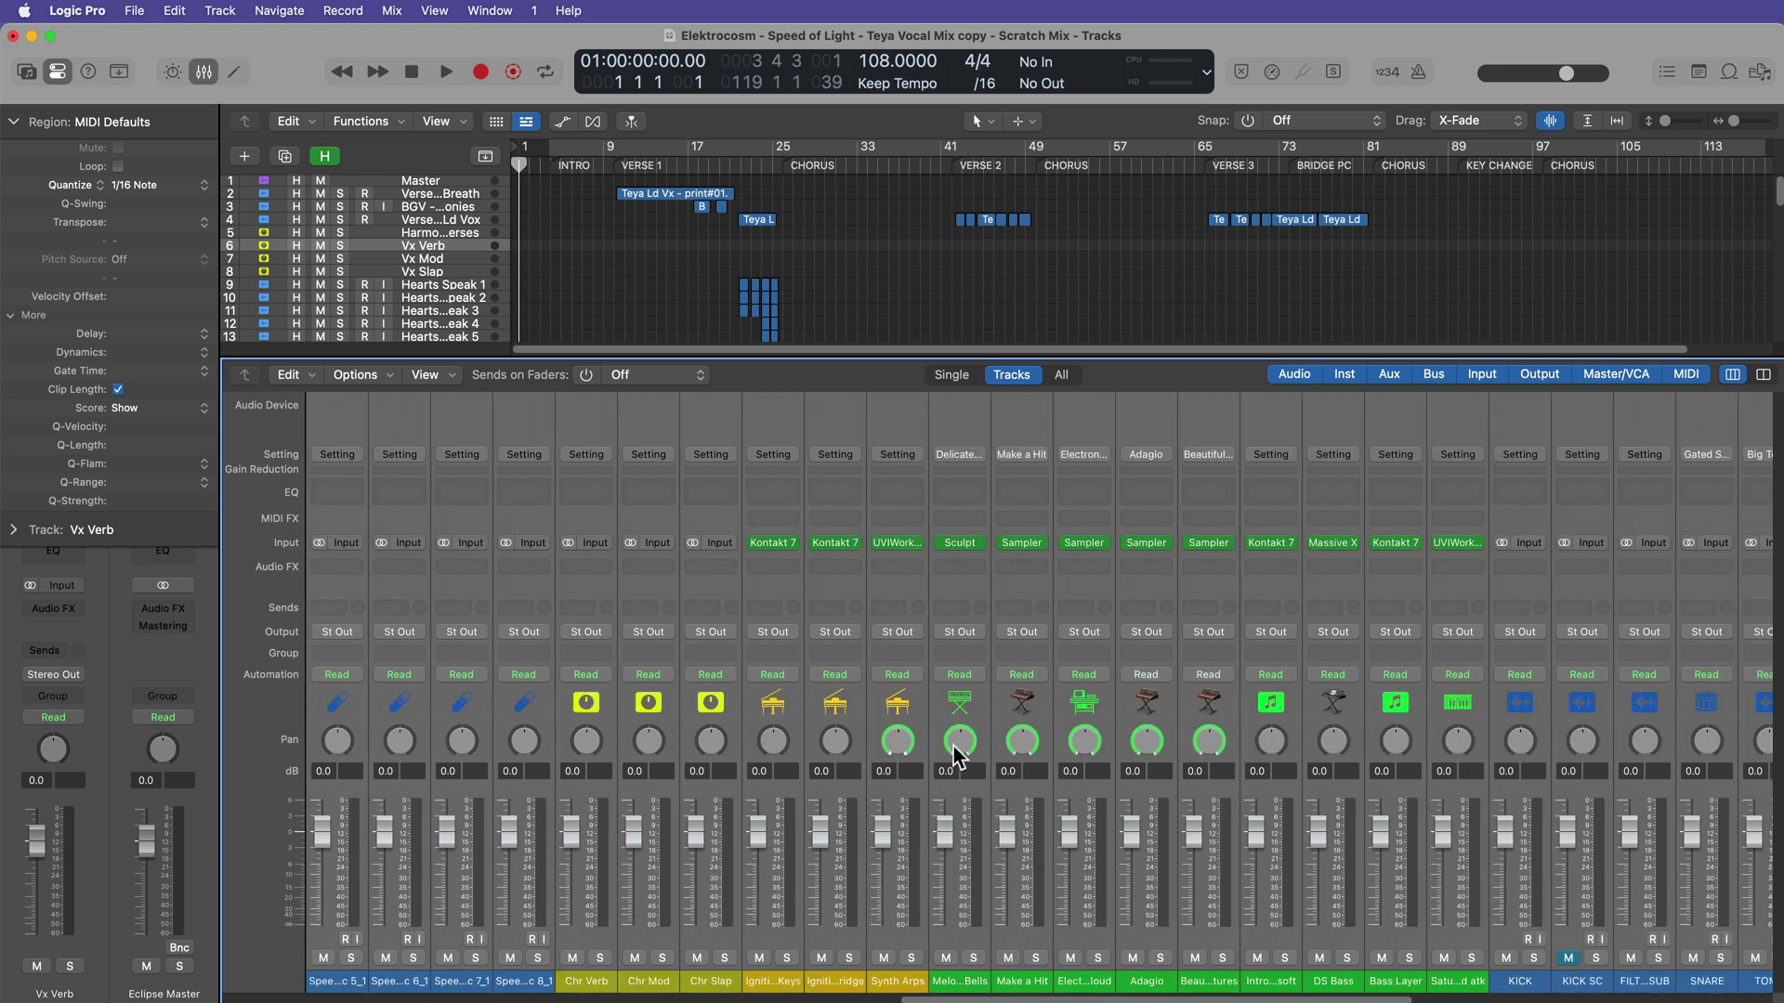
pyautogui.rightClick(899, 741)
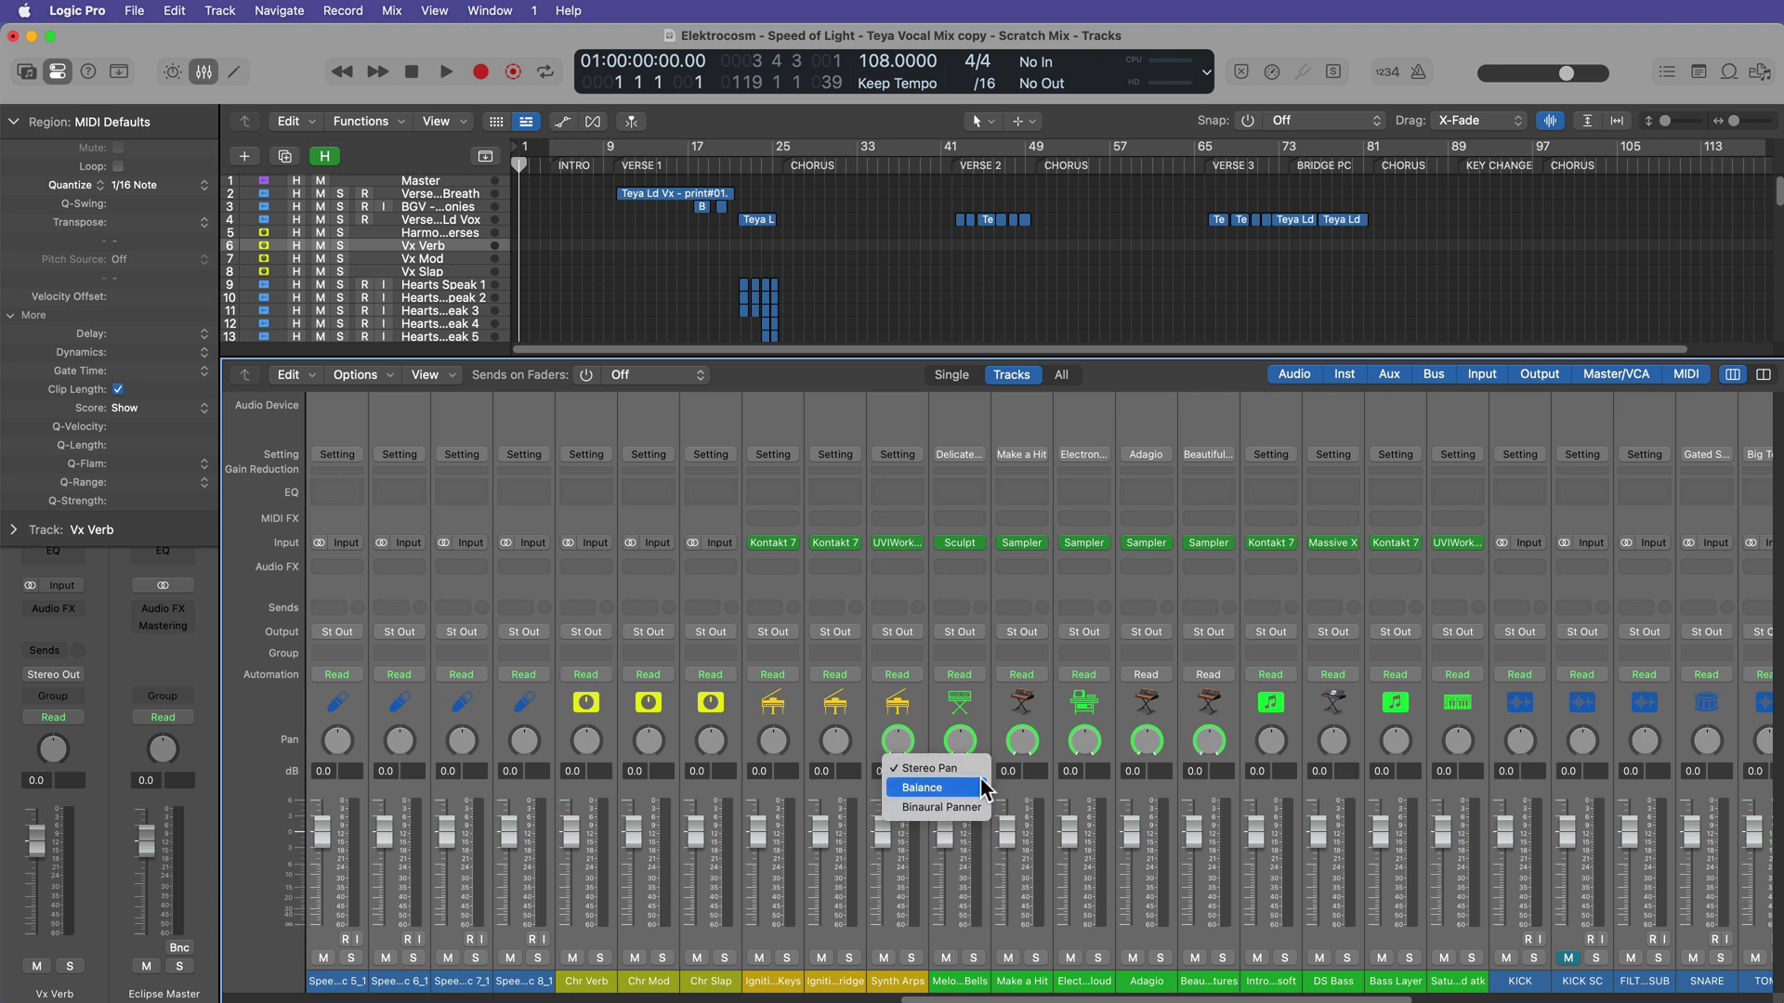
pyautogui.click(980, 787)
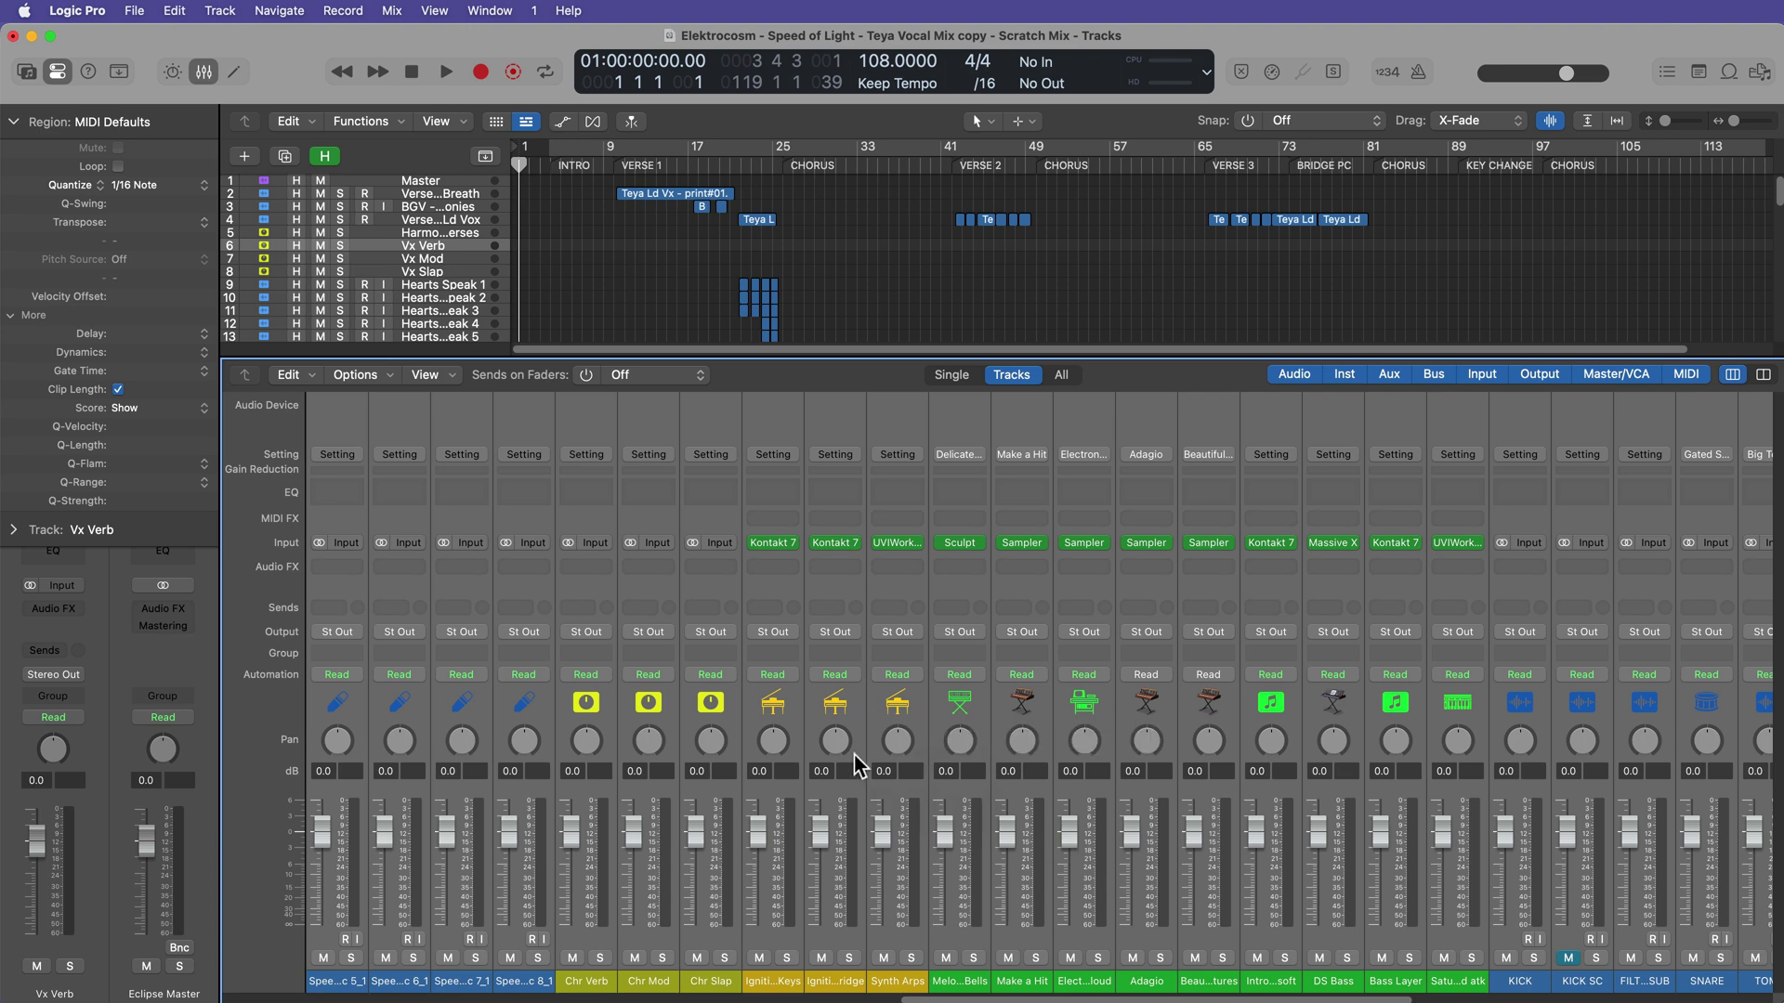
pyautogui.hscroll(-15, 1006, 775)
pyautogui.hscroll(20, 1006, 775)
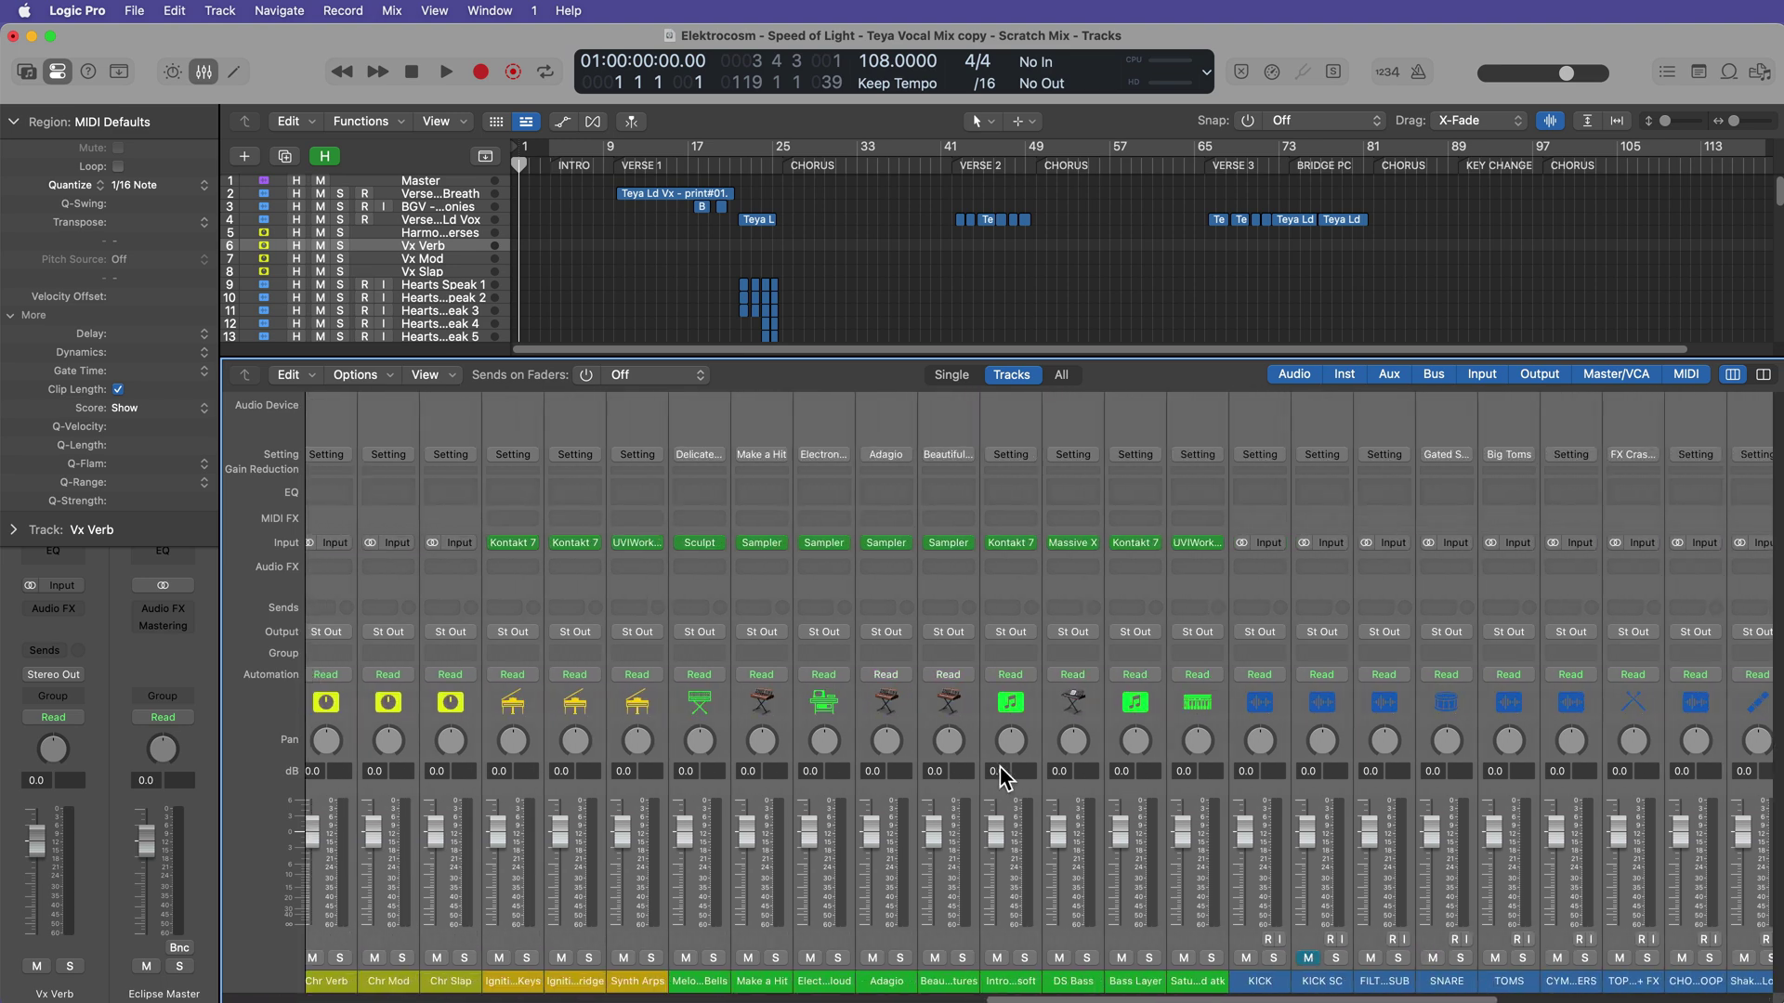
# Step: Select Shaker Loop and the run of aux channel strips after it
pyautogui.click(1751, 981)
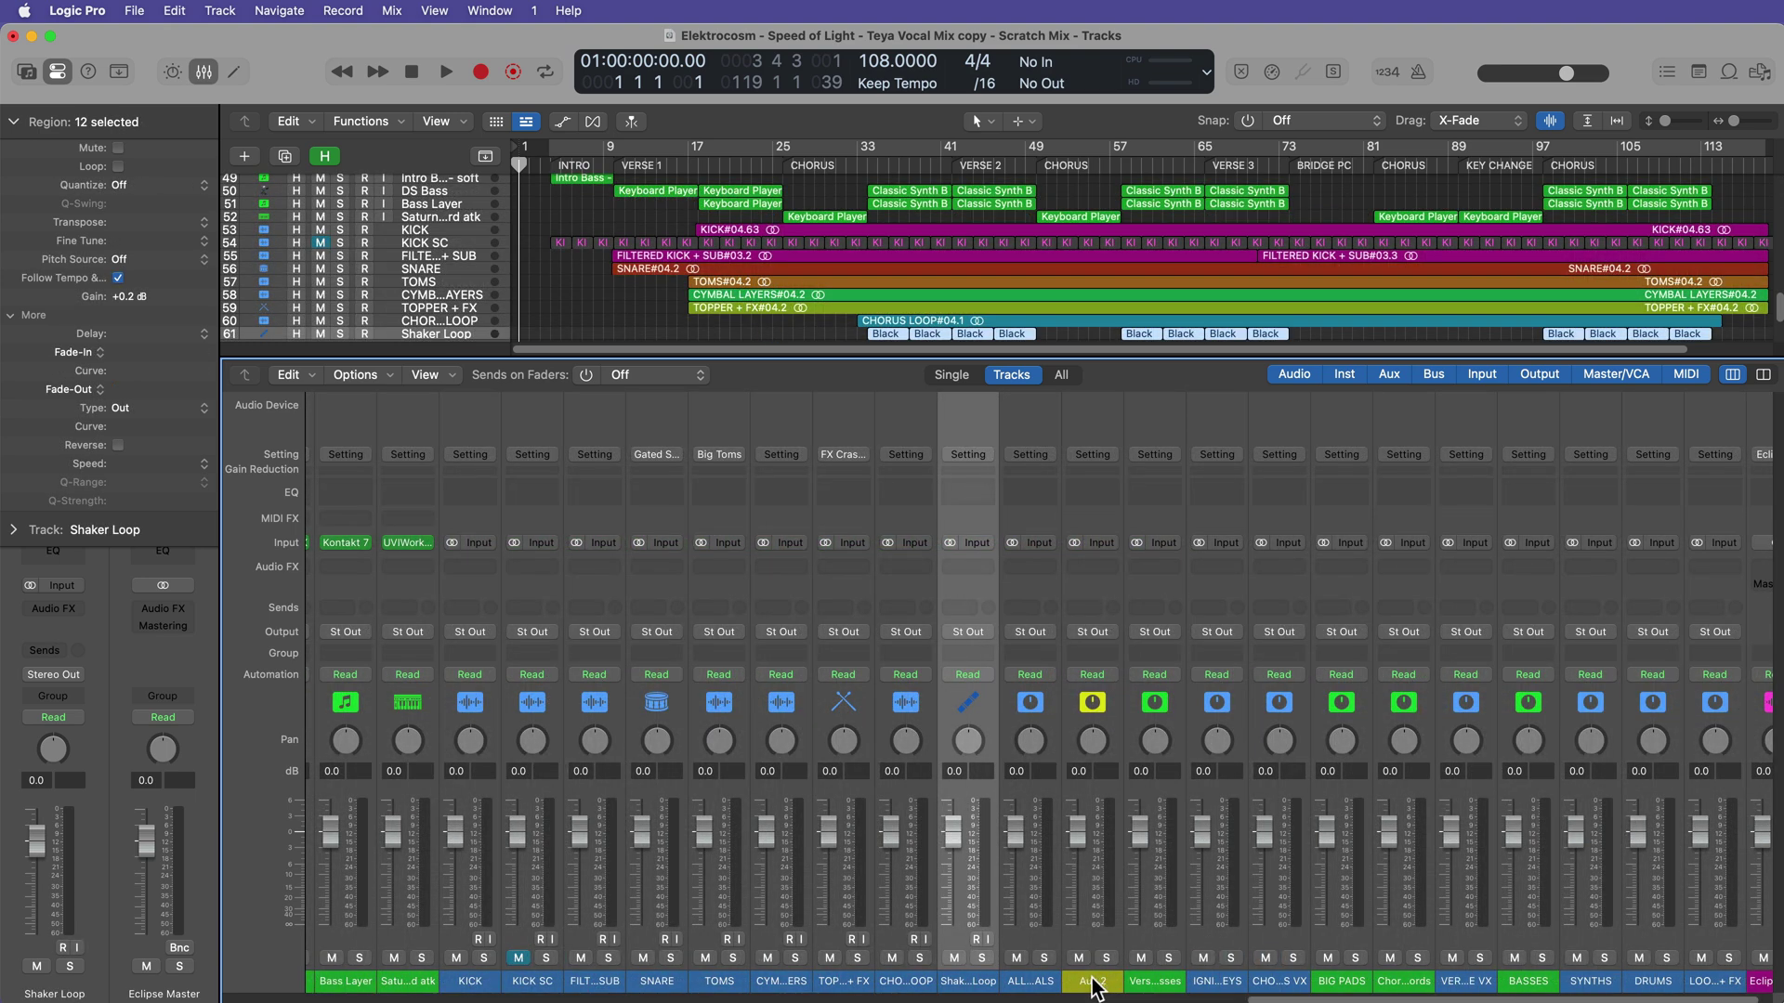
pyautogui.hscroll(2, 1095, 987)
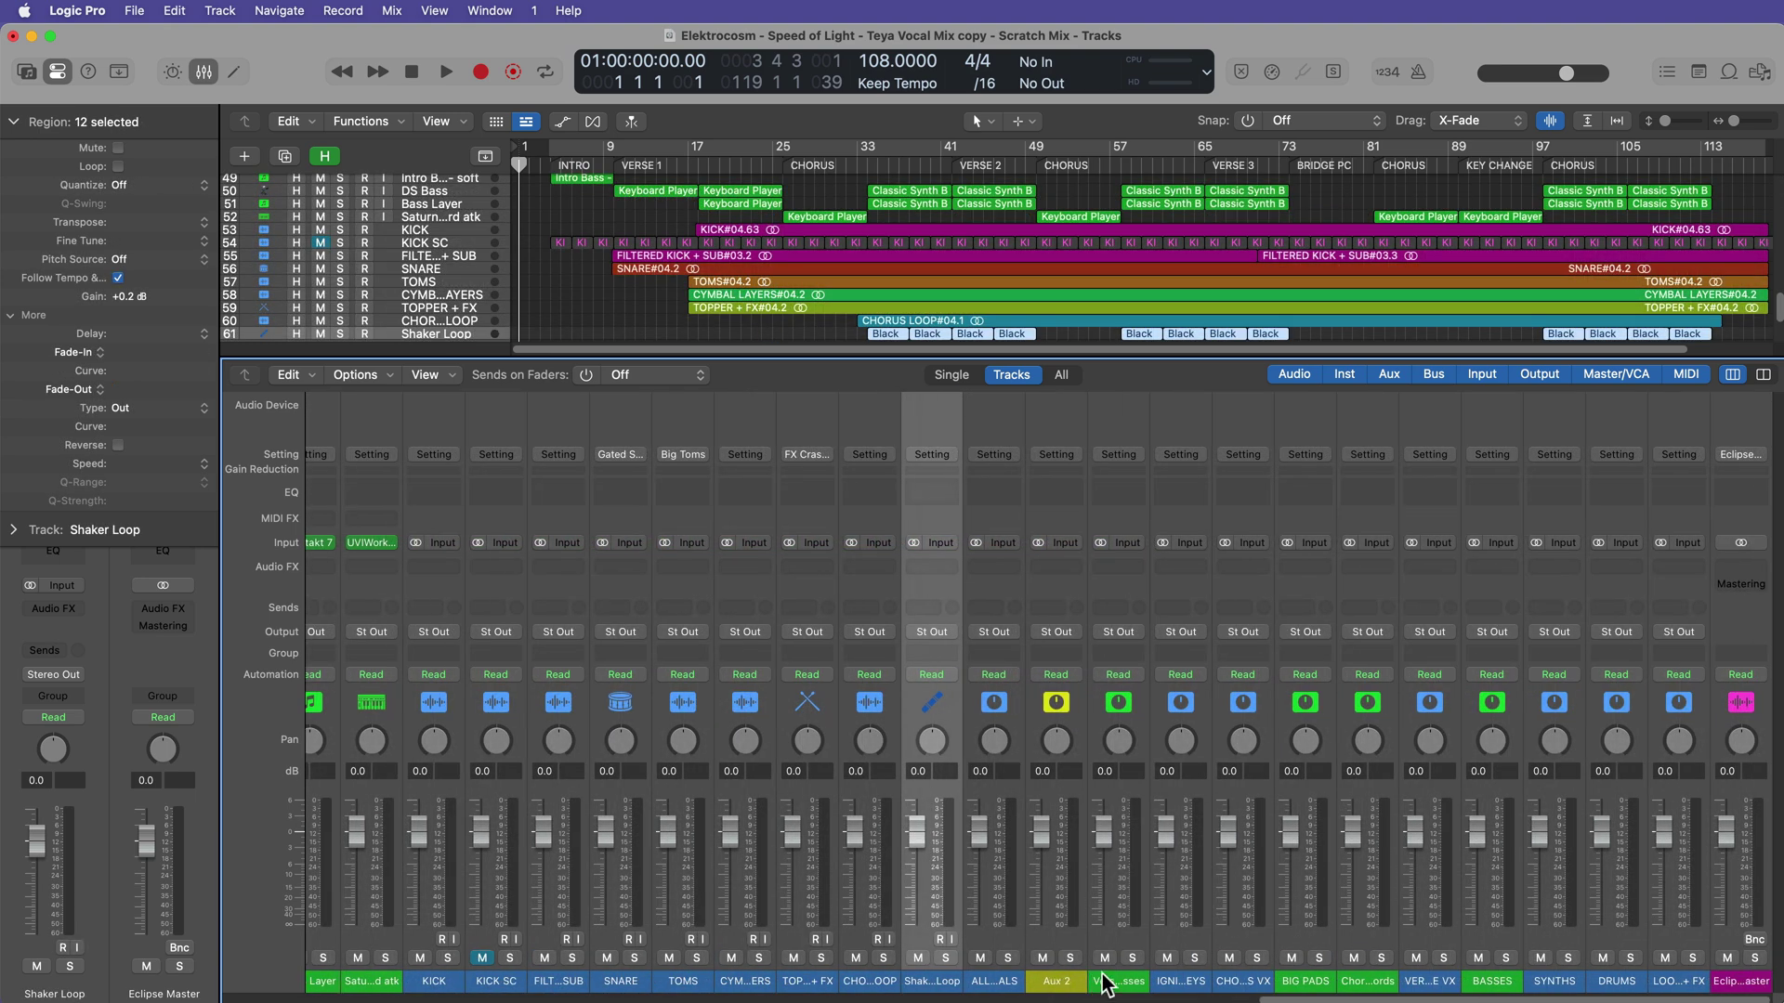
pyautogui.moveTo(1676, 981); pyautogui.dragTo(1273, 983)
pyautogui.hscroll(-10, 1068, 987)
pyautogui.hscroll(10, 1068, 814)
pyautogui.hscroll(-1, 1068, 814)
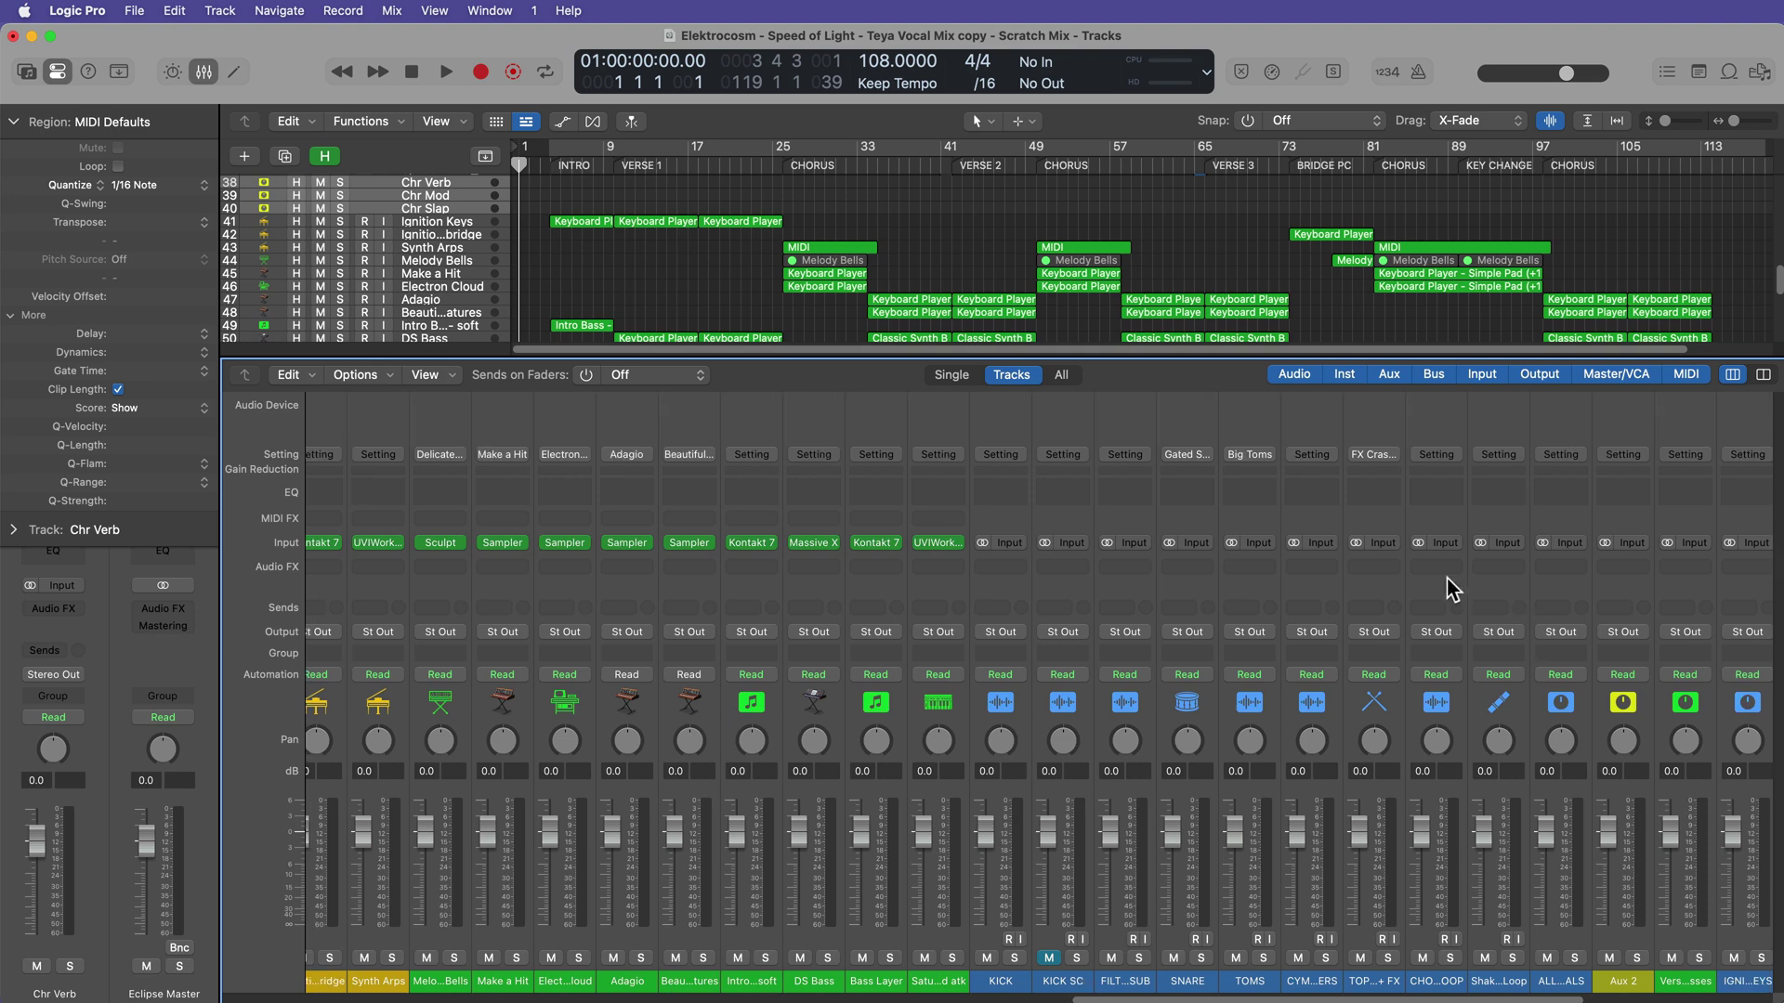
# Step: Turn off the Audio, Inst, Input, Output, Master/VCA and MIDI mixer filters
pyautogui.click(1300, 375)
pyautogui.click(1344, 409)
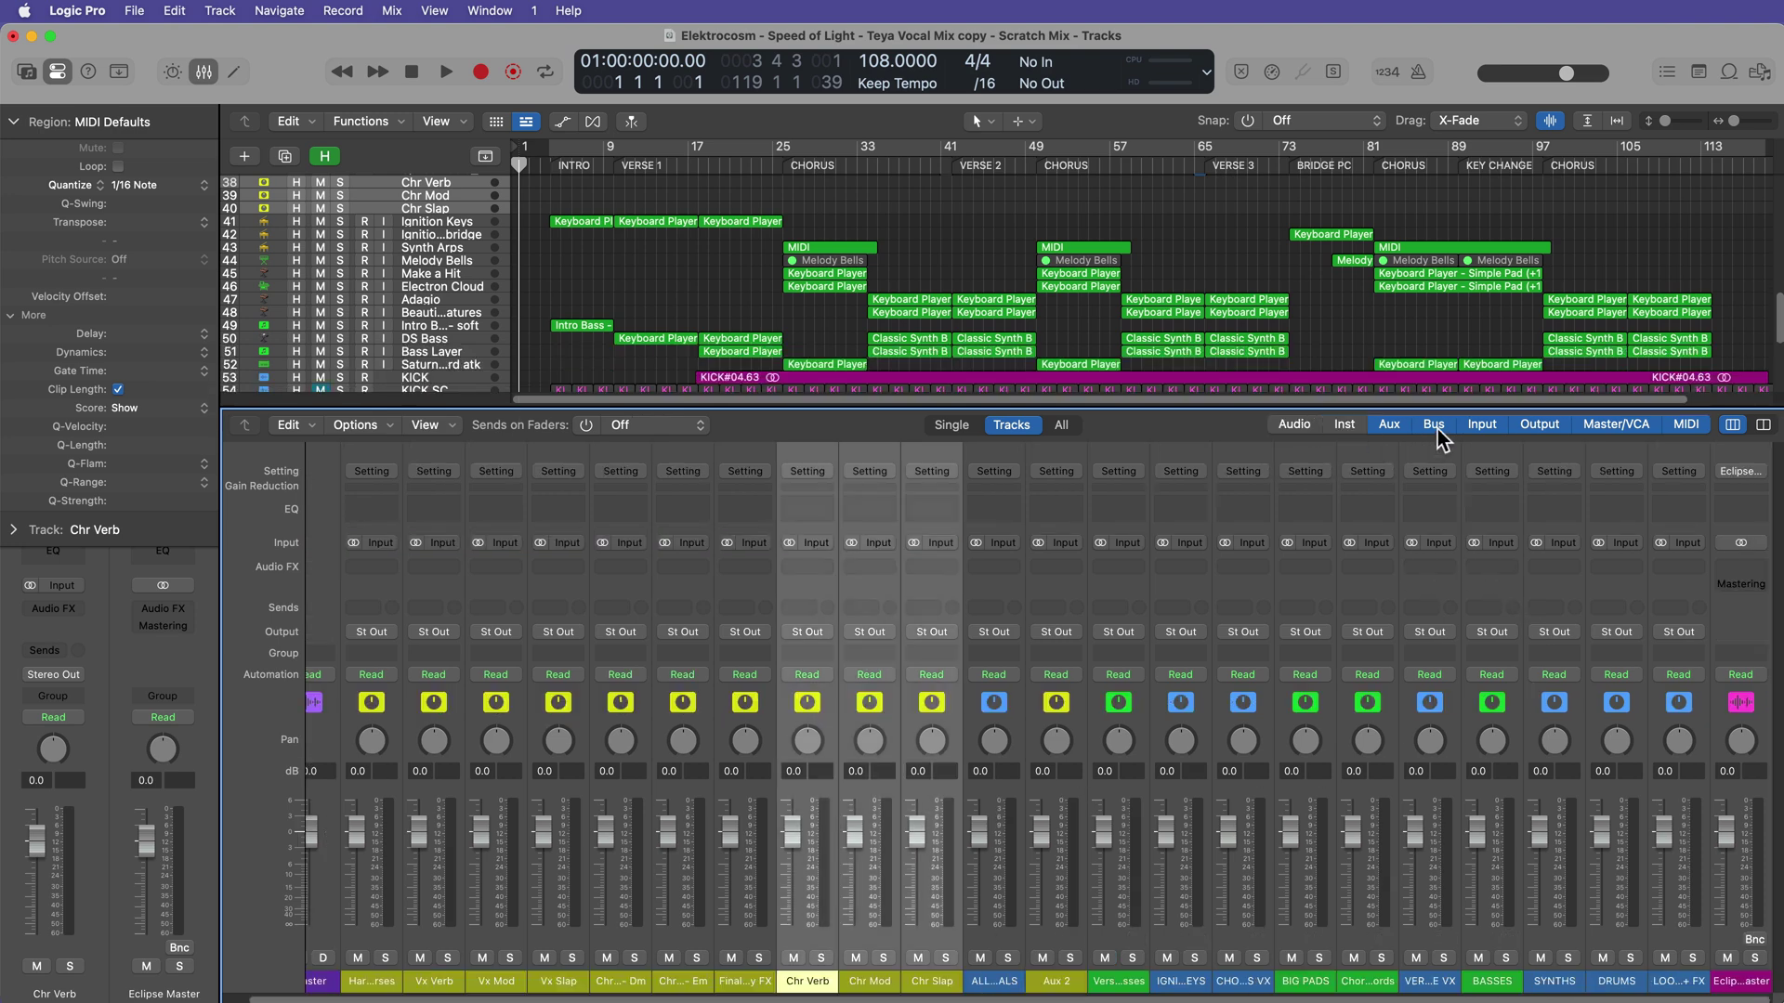
pyautogui.click(1484, 434)
pyautogui.click(1540, 429)
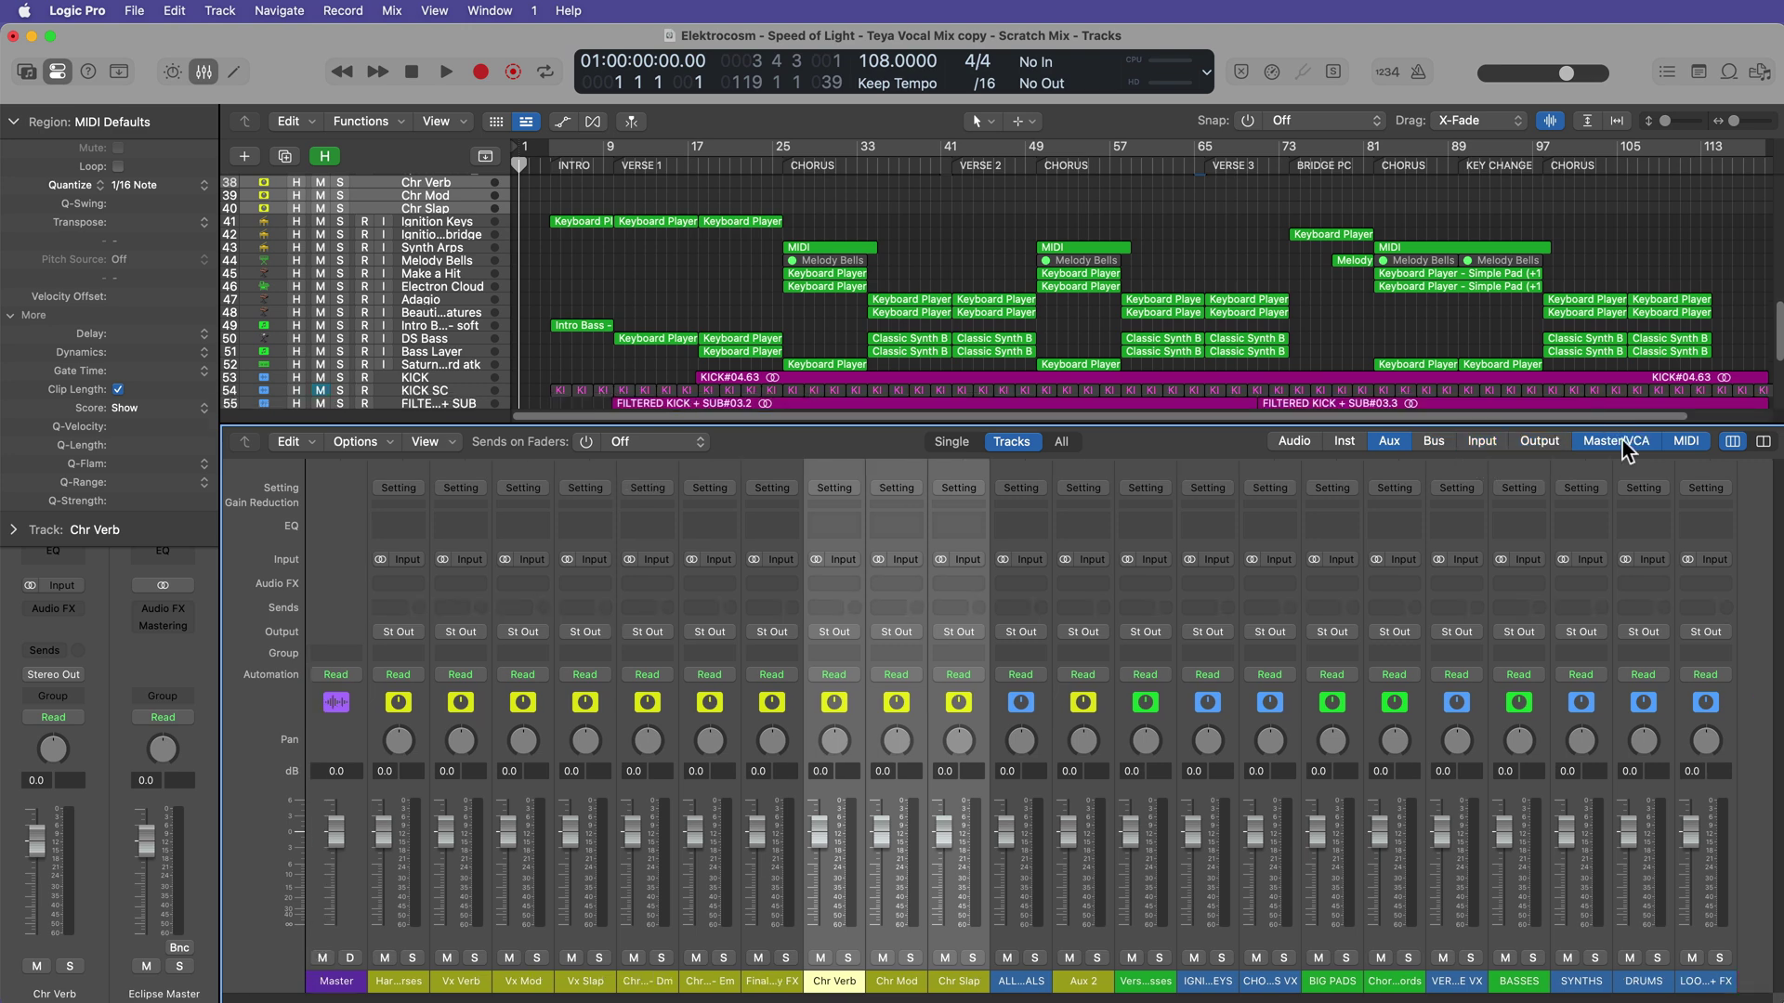
pyautogui.click(1641, 444)
pyautogui.click(1686, 442)
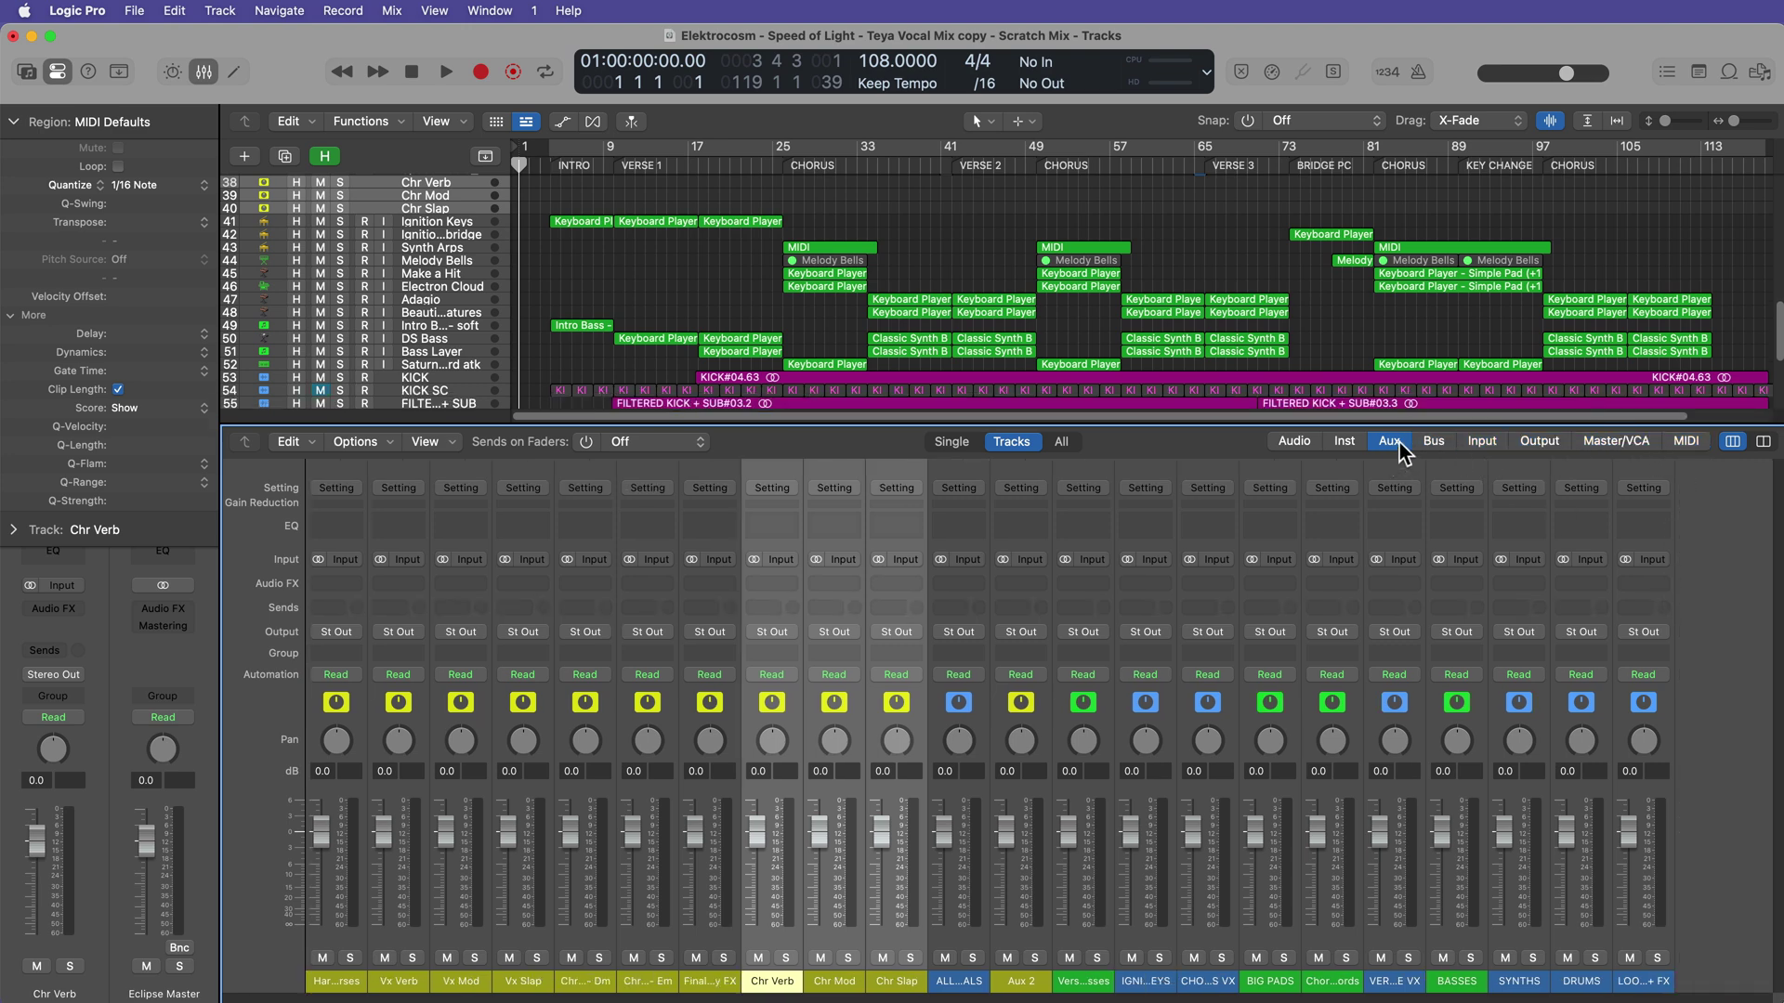
# Step: Select all aux strips, then delete them and their tracks
pyautogui.click(1658, 973)
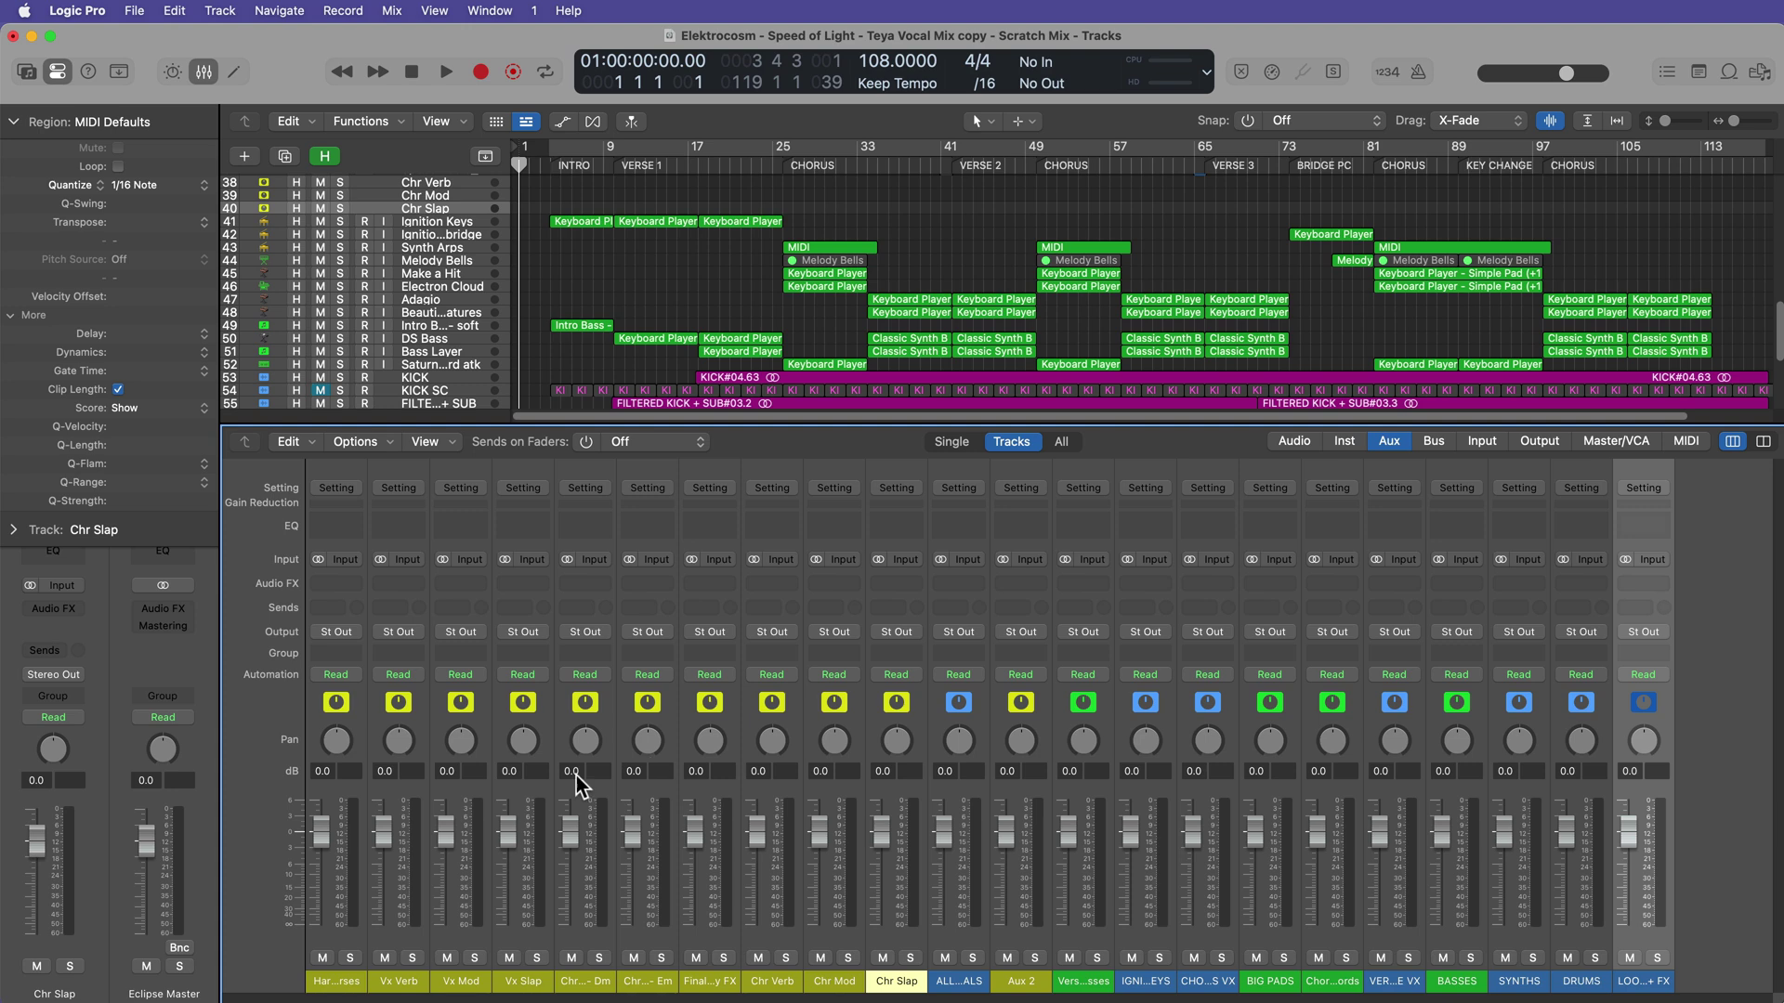
pyautogui.keyDown('shift'); pyautogui.click(338, 985); pyautogui.keyUp('shift')
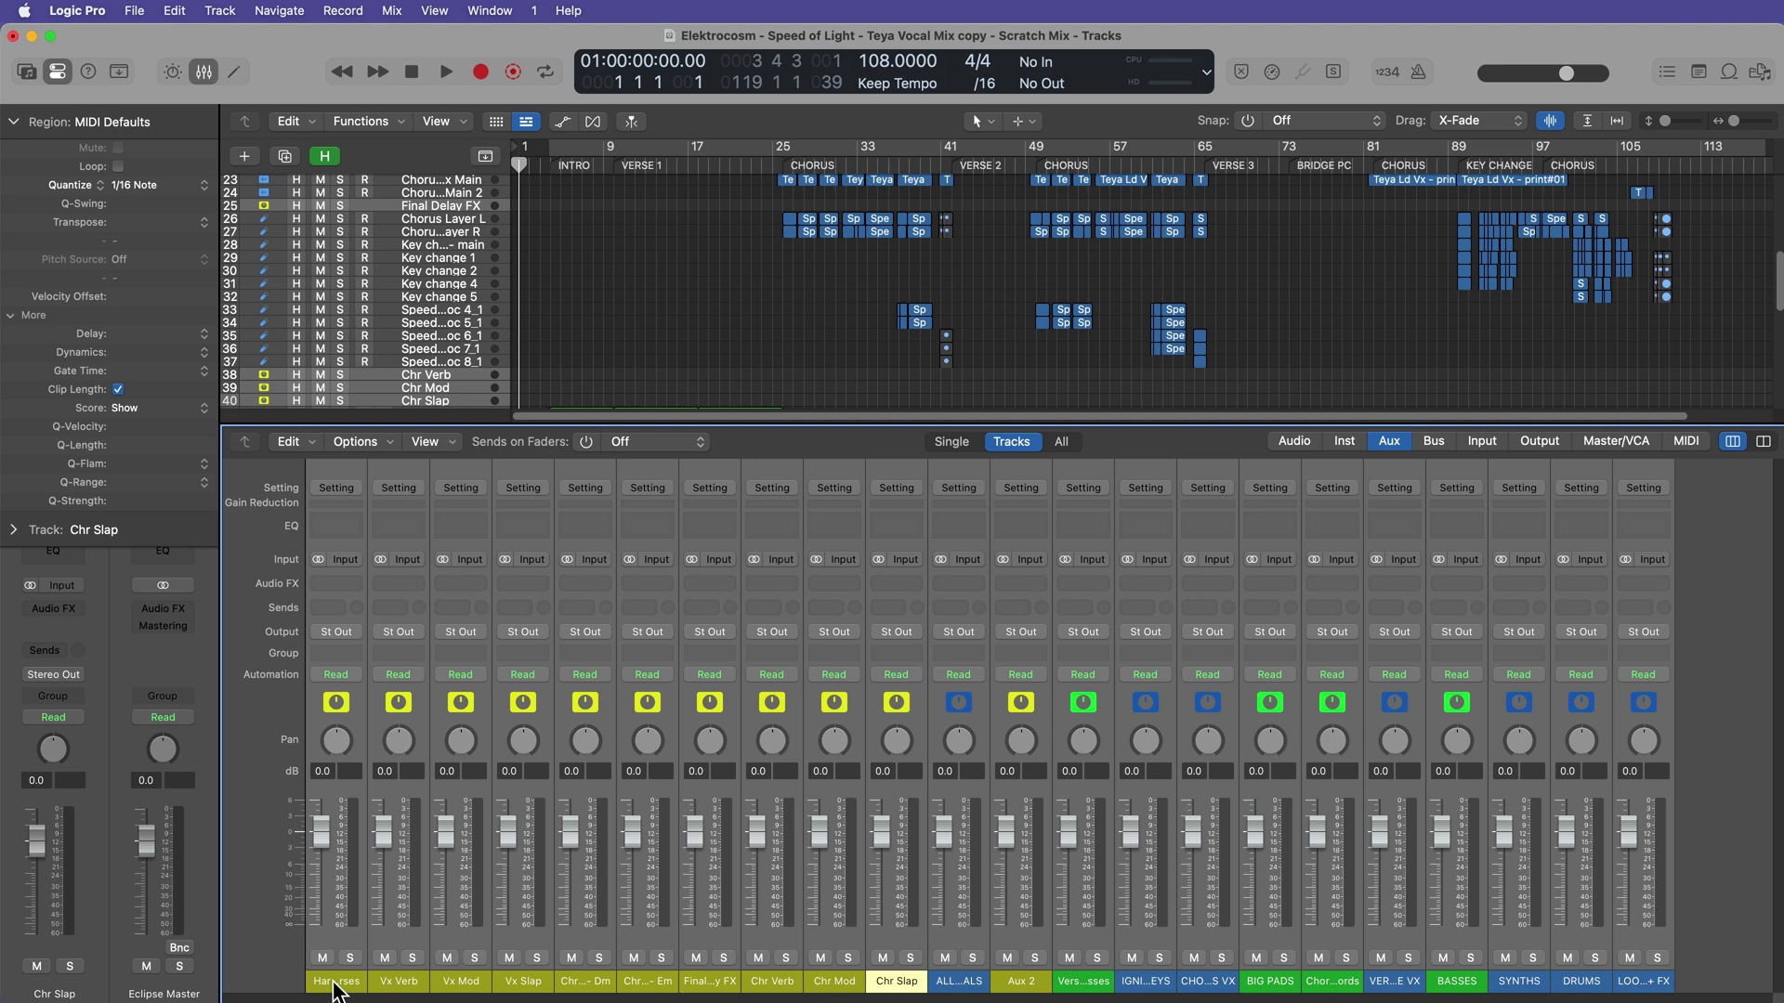
pyautogui.press('Delete')
pyautogui.press('Return')
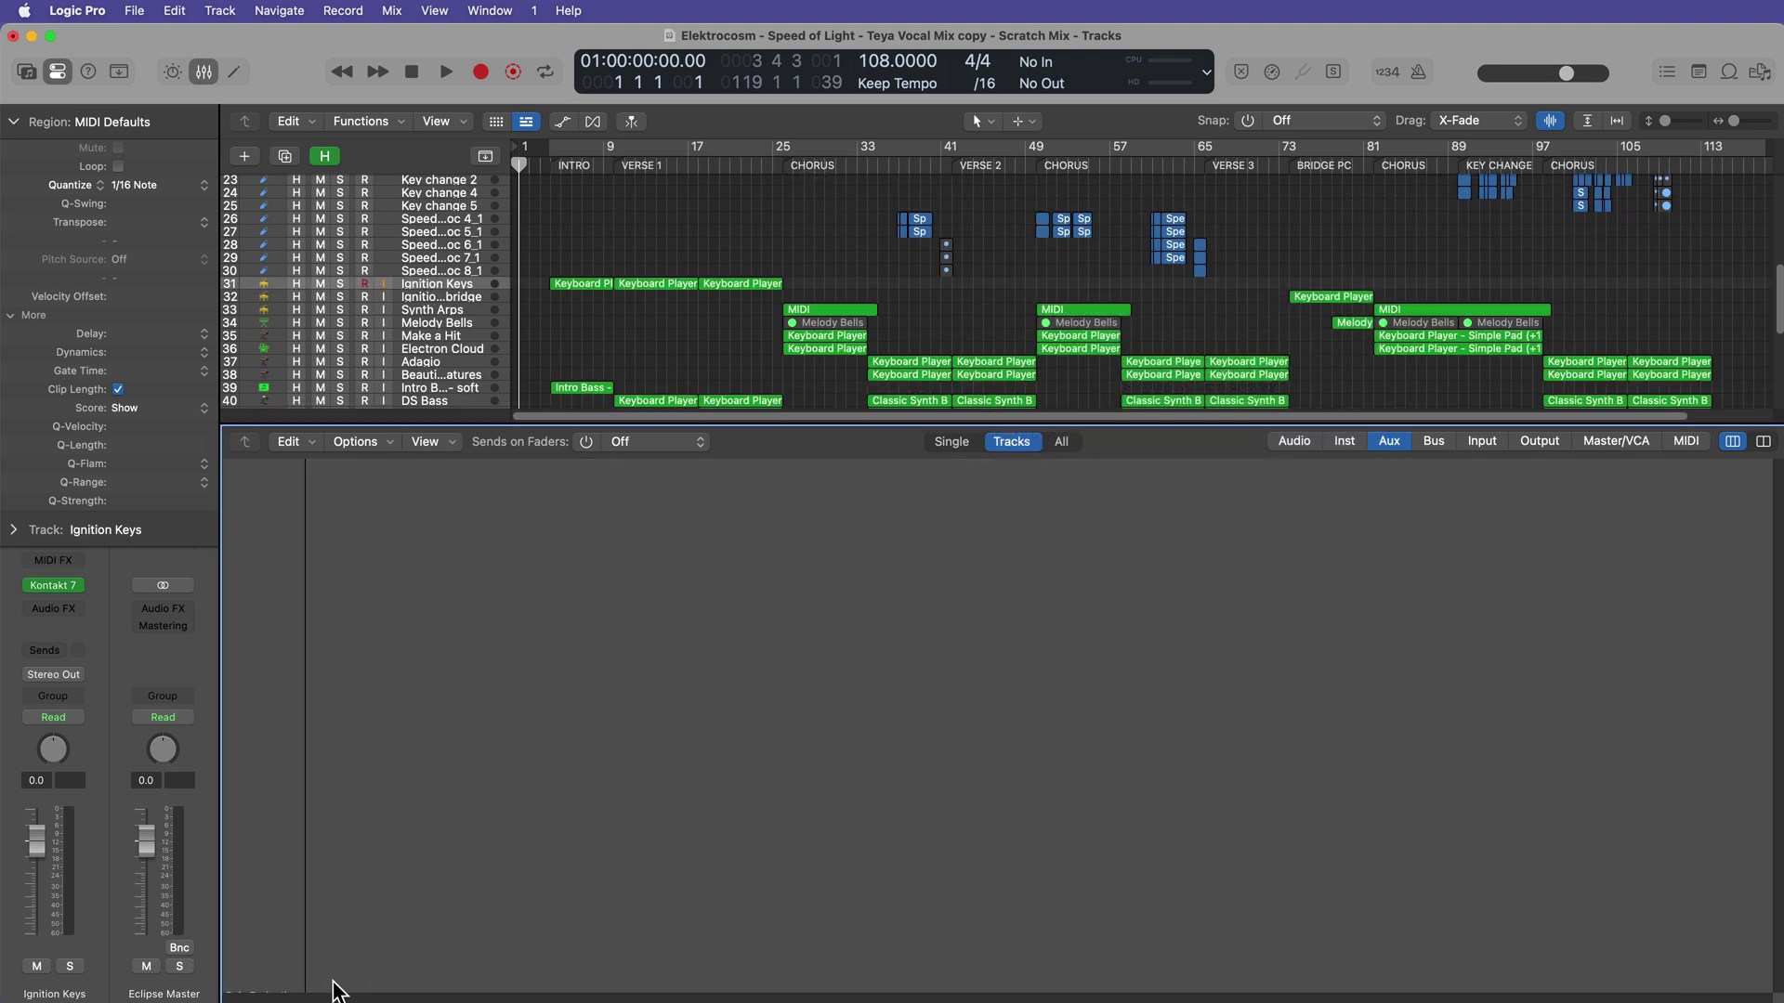
# Step: Re-enable the Audio, Inst, Input, Output and Master/VCA mixer filters
pyautogui.click(1295, 443)
pyautogui.click(1347, 405)
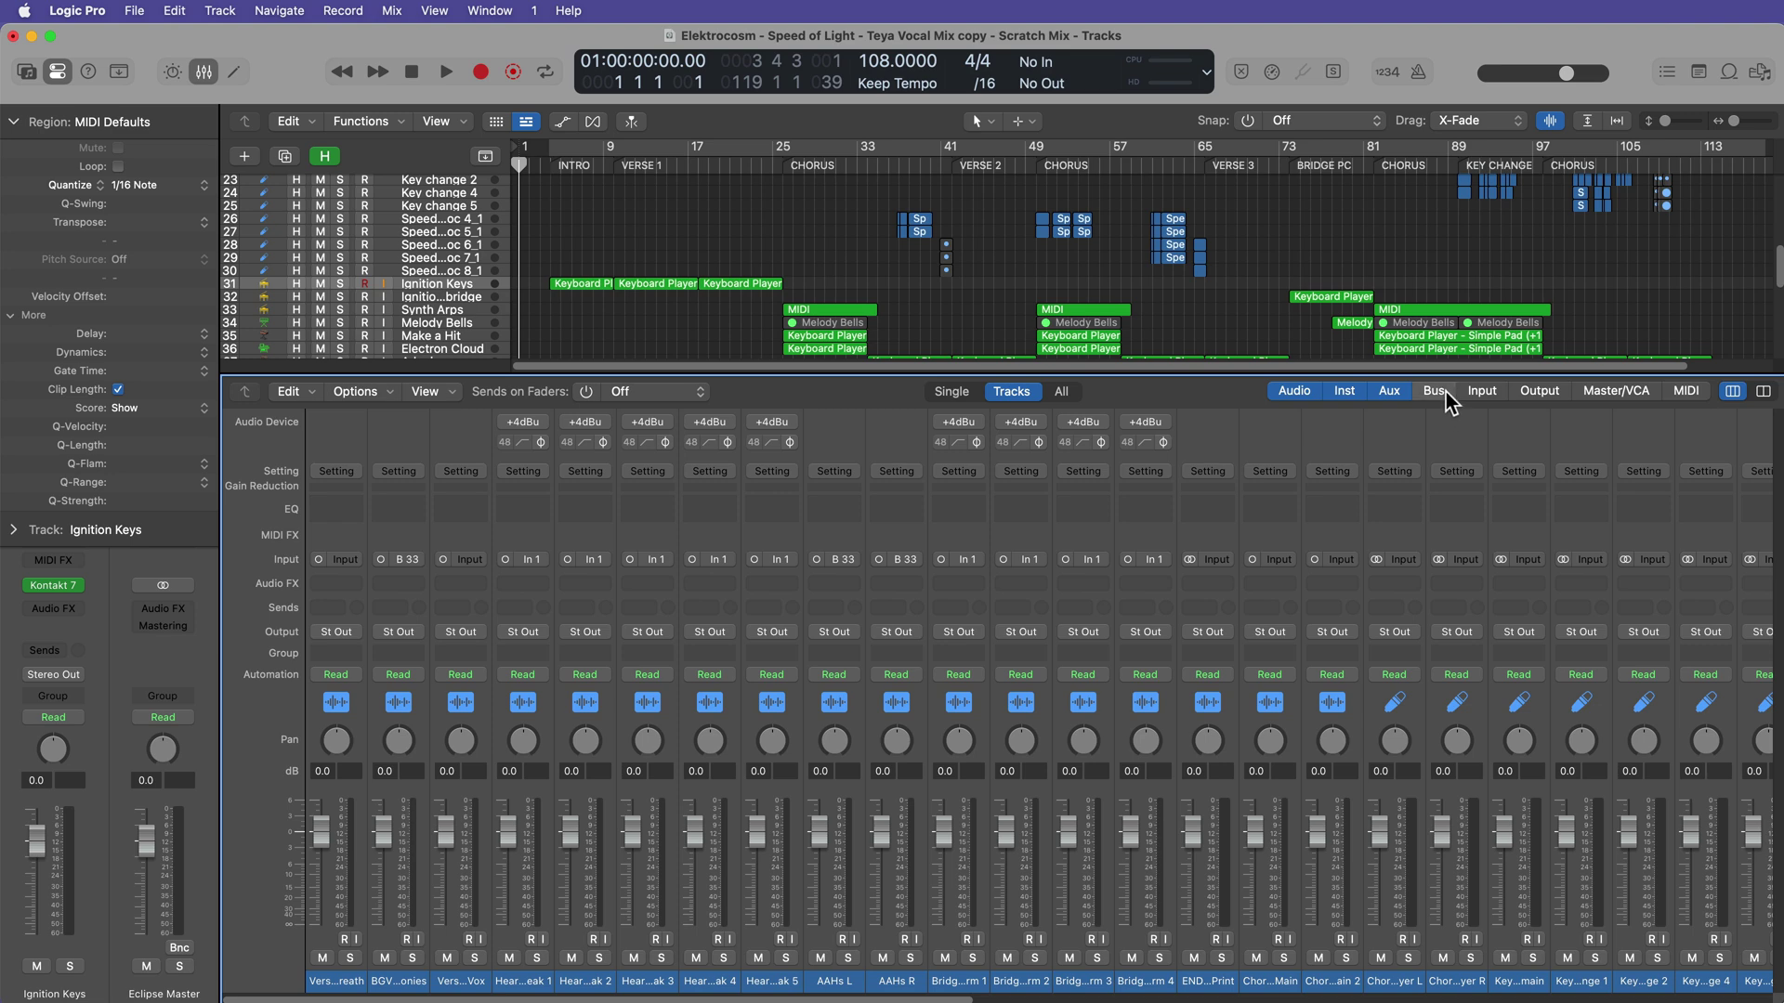
pyautogui.click(1487, 390)
pyautogui.click(1539, 390)
pyautogui.click(1616, 390)
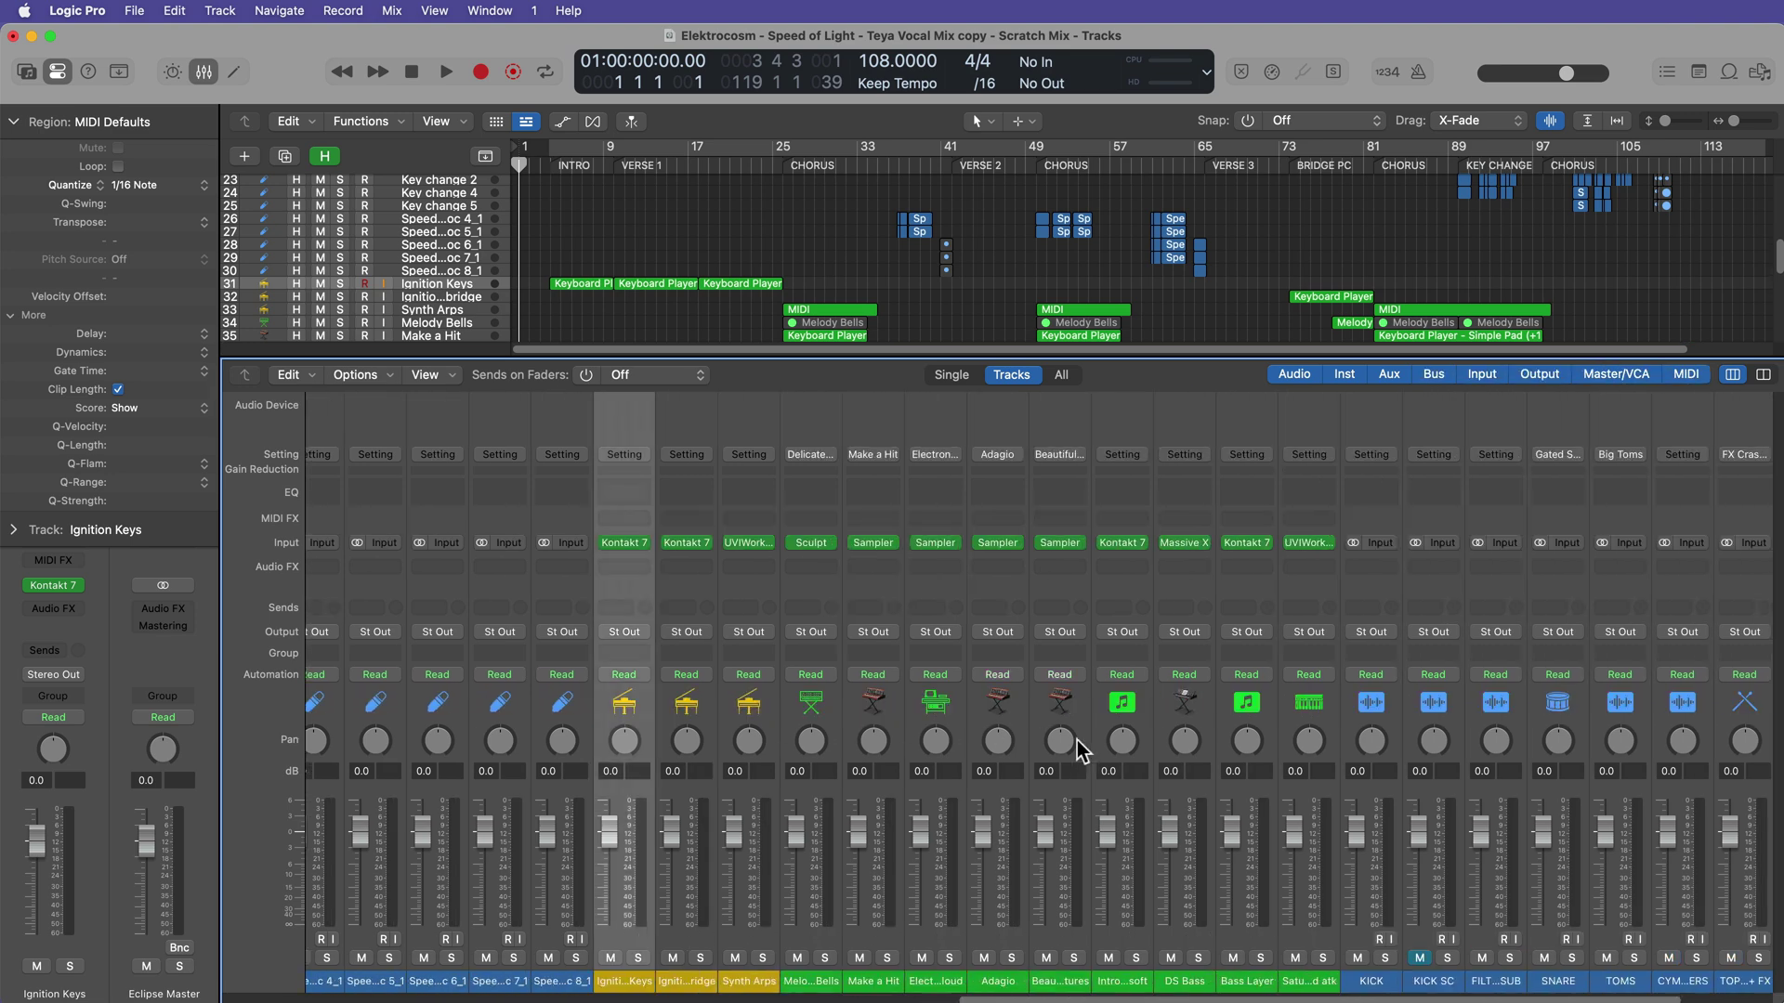
# Step: Close the Mixer and zoom in on bars 3–20 with taller track rows
pyautogui.press('x')
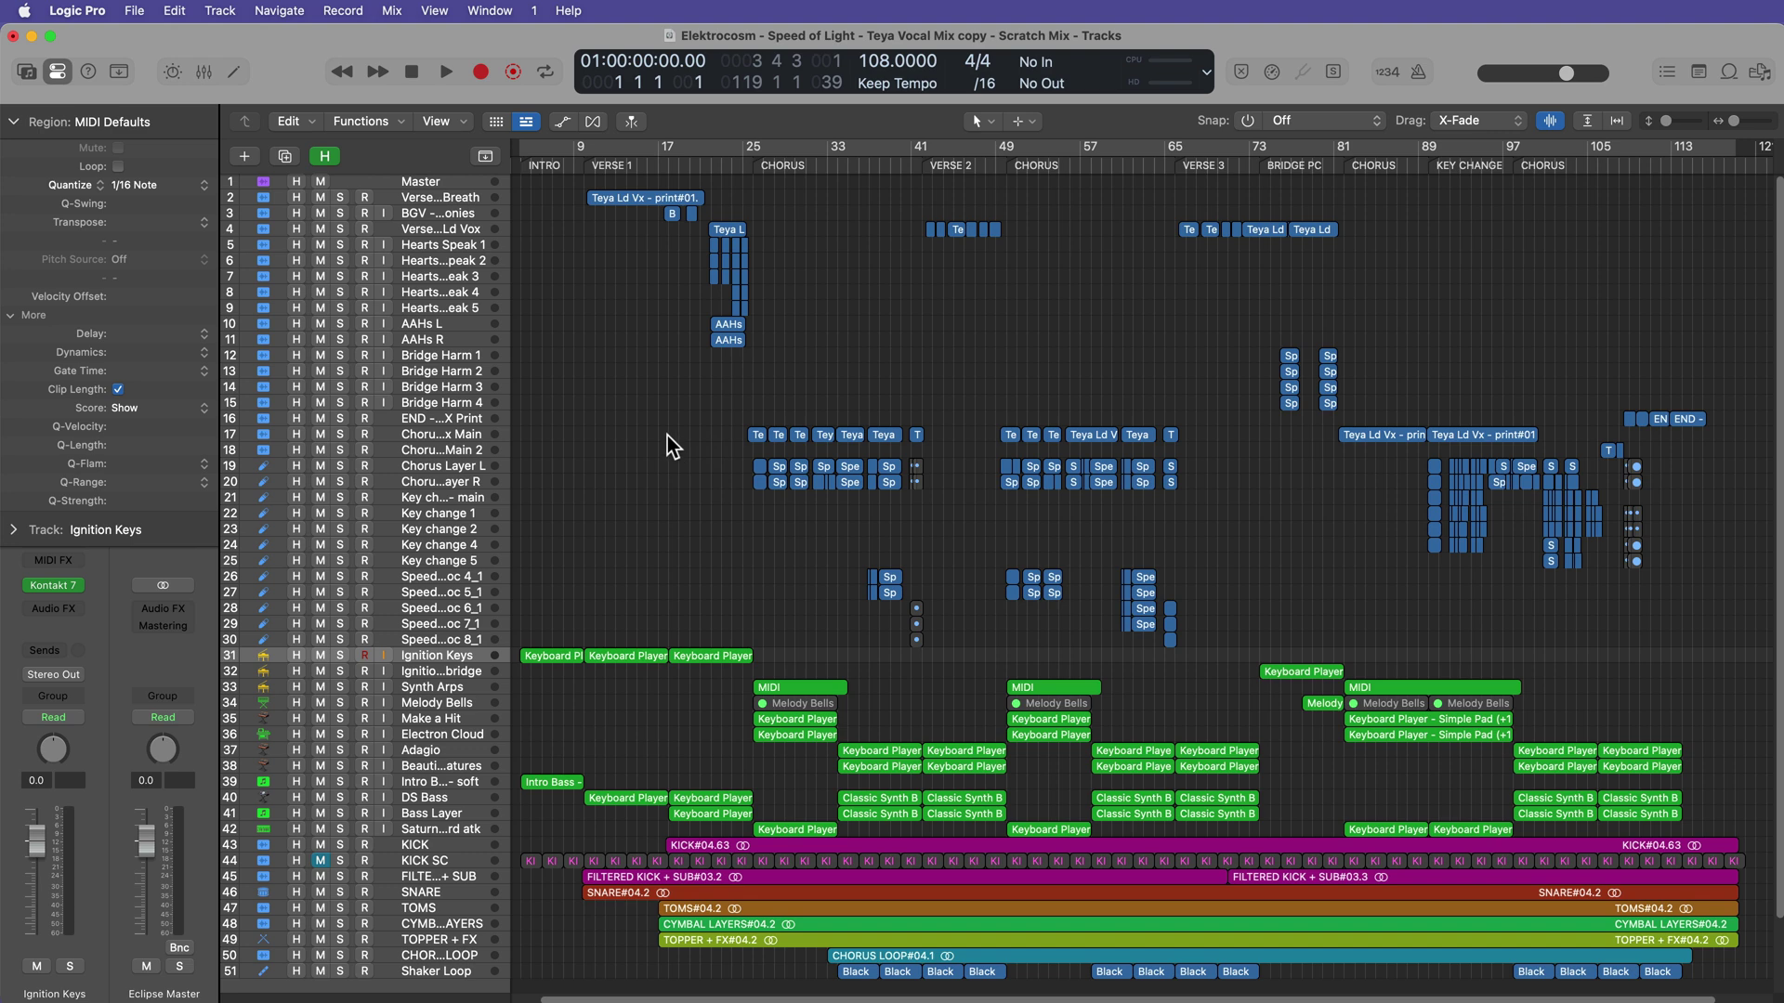
pyautogui.press('super+Right')
pyautogui.press('super+Right')
pyautogui.press('super+Right')
pyautogui.press('super+Right')
pyautogui.press('super+Right')
pyautogui.press('super+Right')
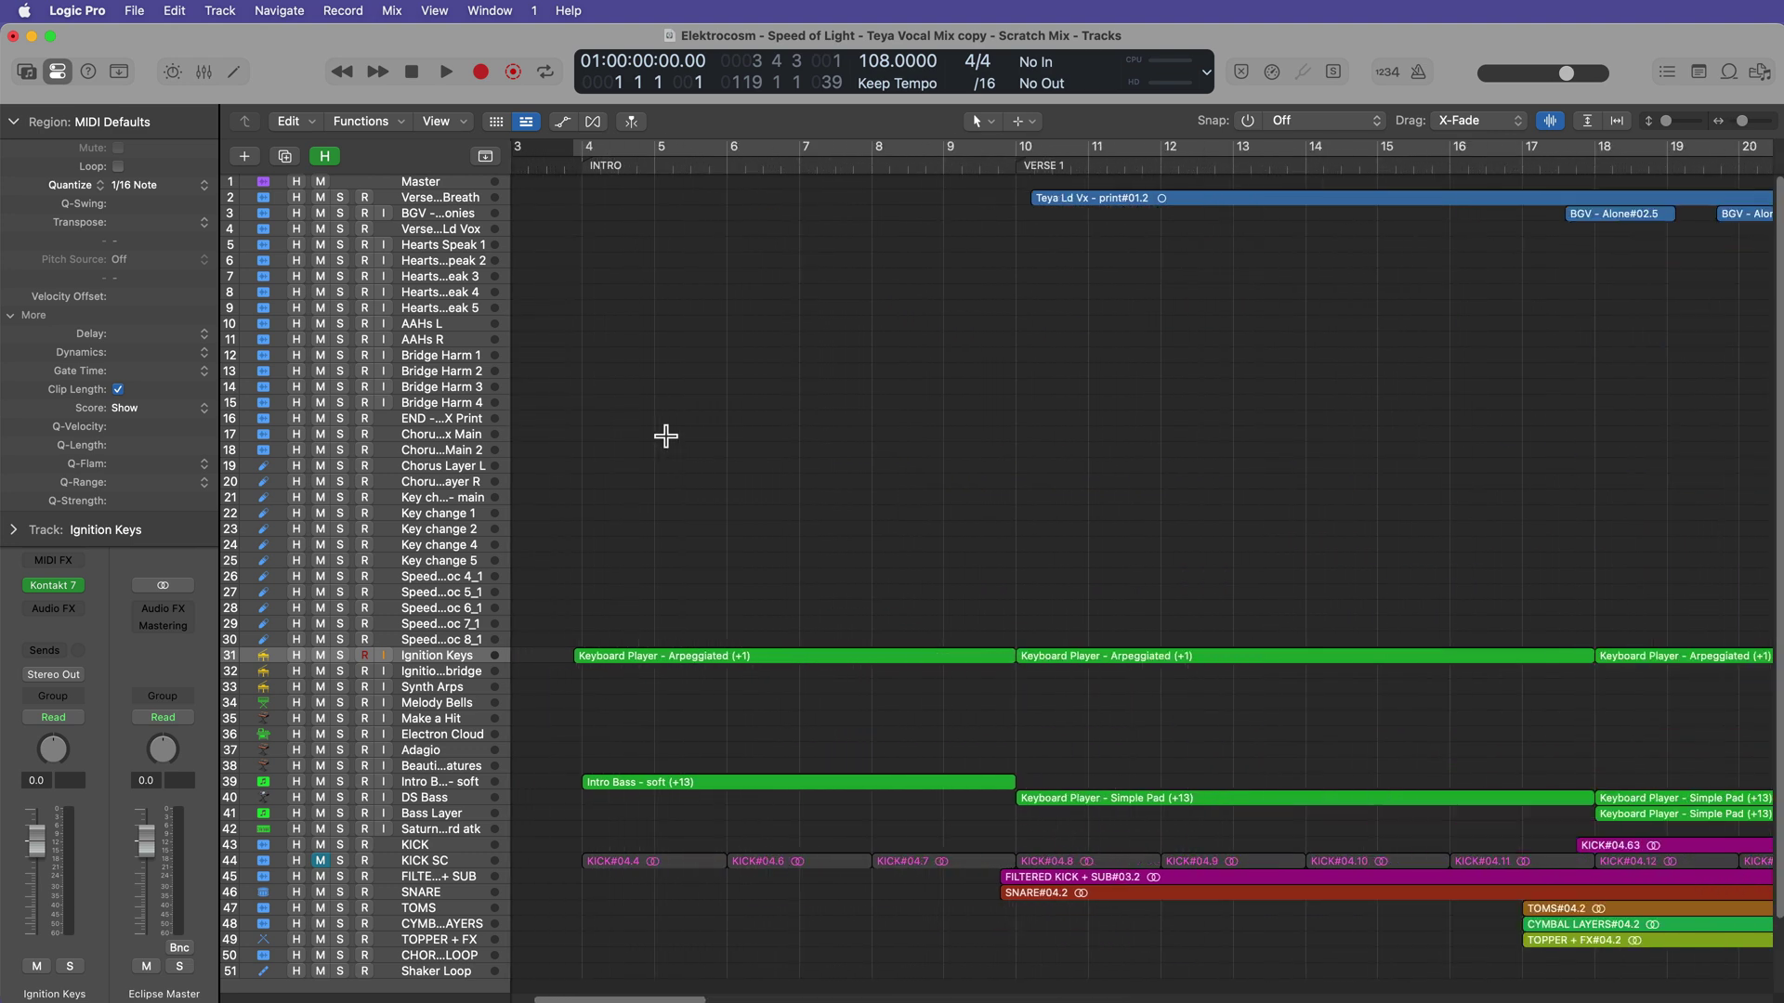
pyautogui.press('super+Down')
pyautogui.press('super+Down')
pyautogui.press('super+Down')
pyautogui.press('super+Down')
pyautogui.press('super+Down')
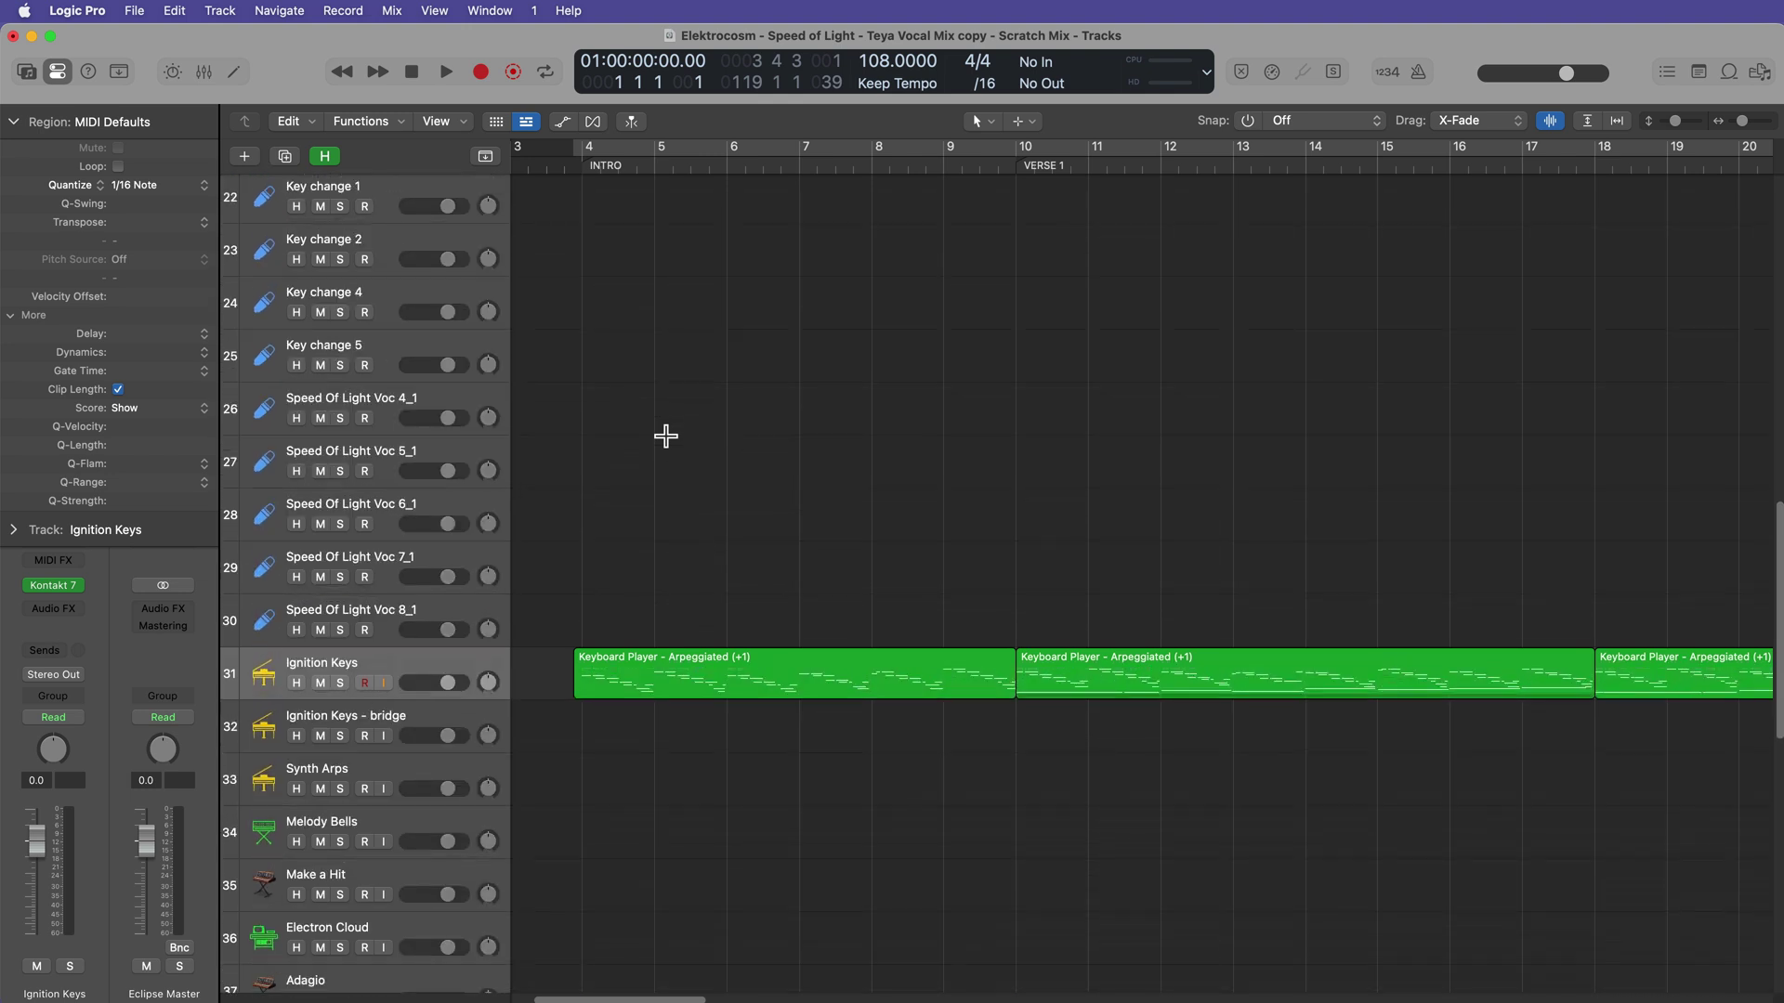
# Step: Turn on flex view and select the tracks from Verse 1 - with De-Breath to Hearts Speak 4
pyautogui.scroll(20, 673, 447)
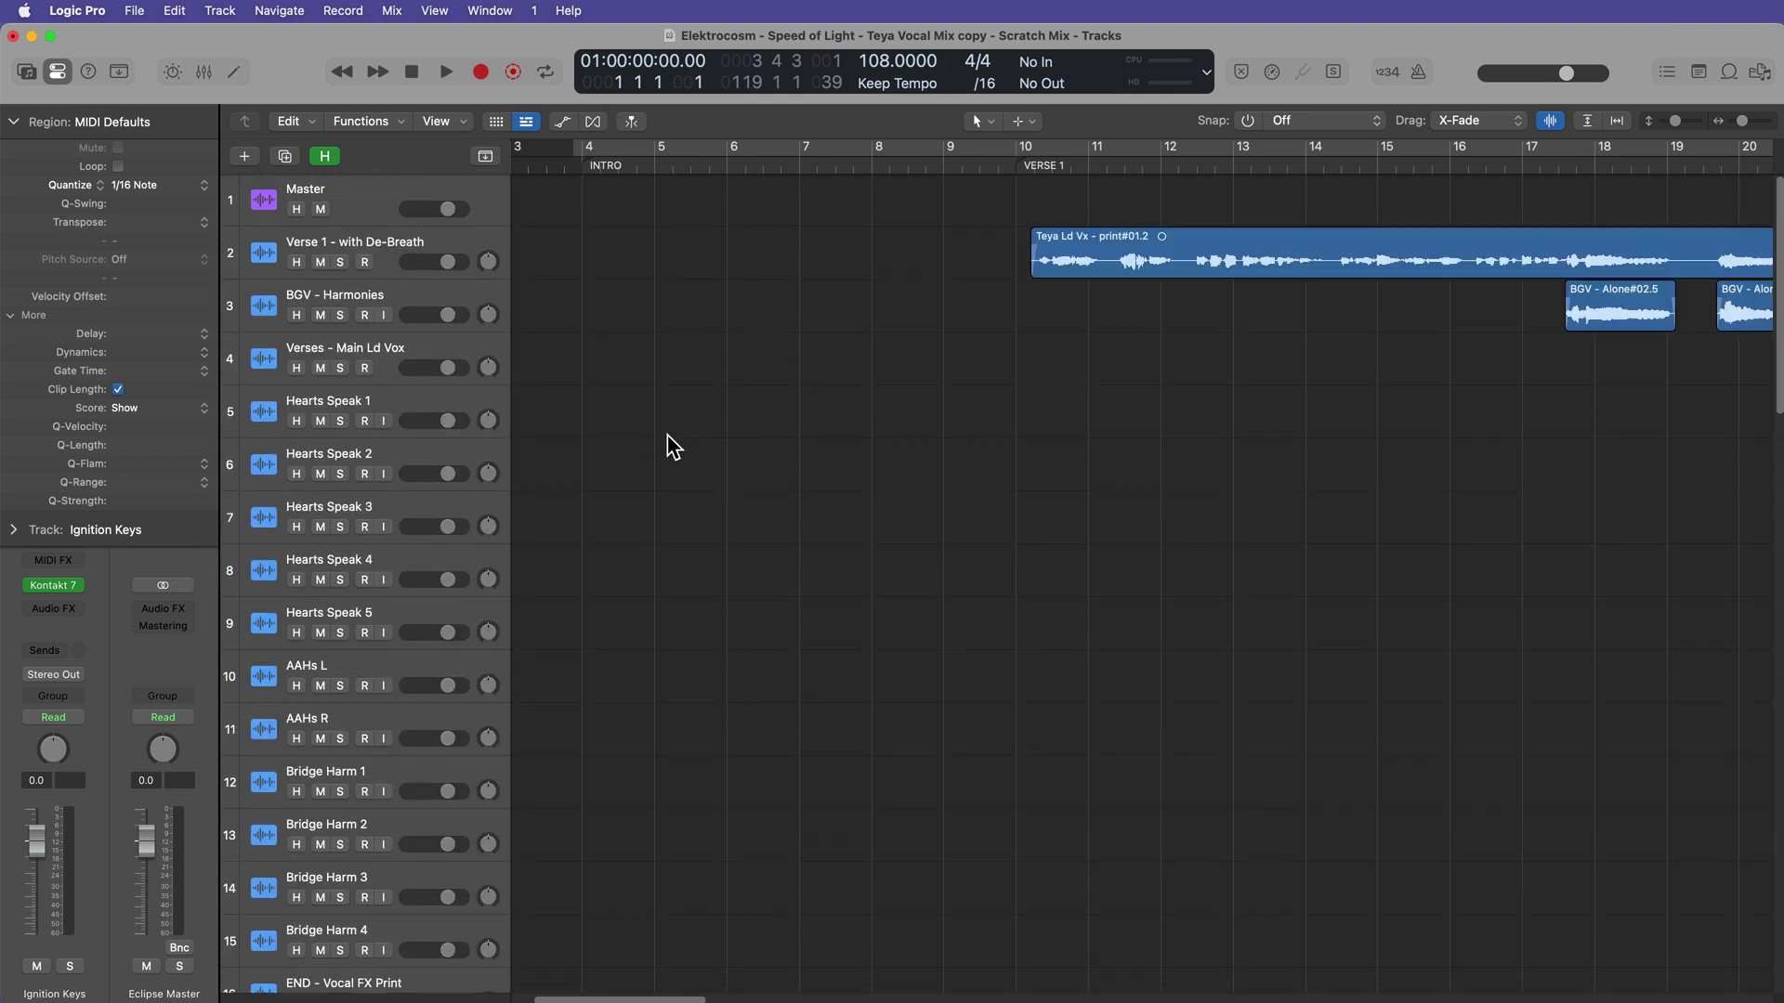
pyautogui.click(592, 122)
pyautogui.scroll(2, 669, 429)
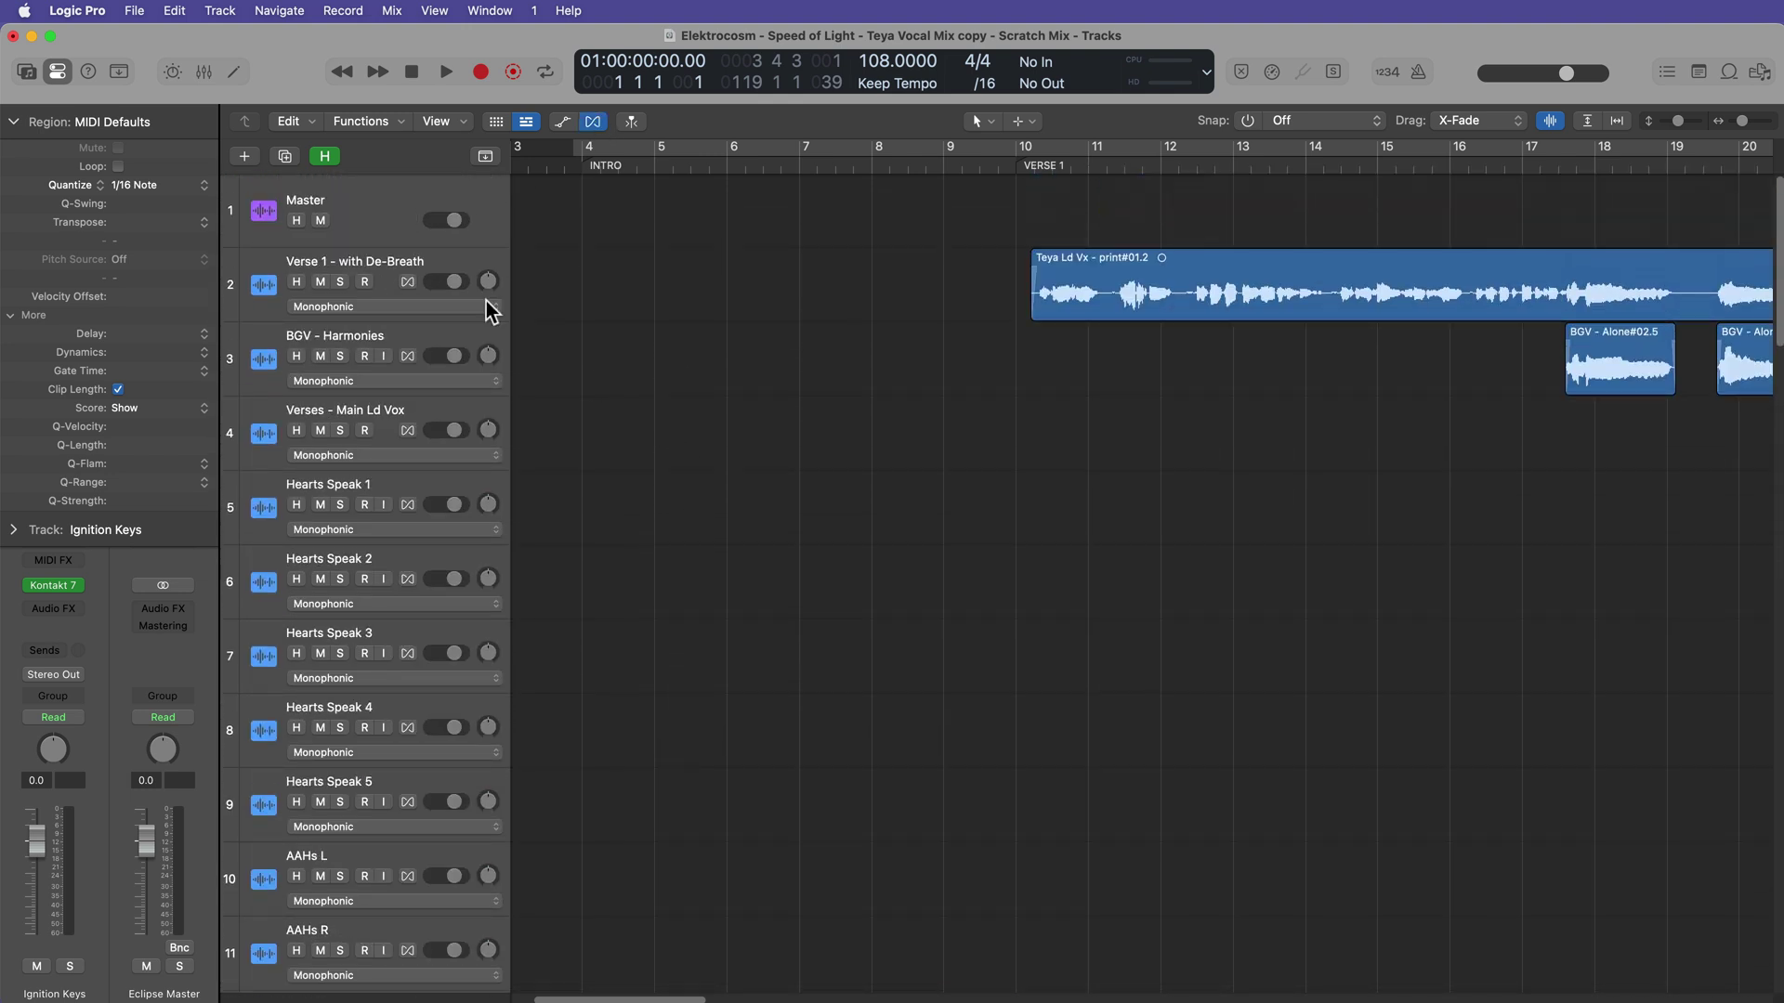
pyautogui.click(468, 258)
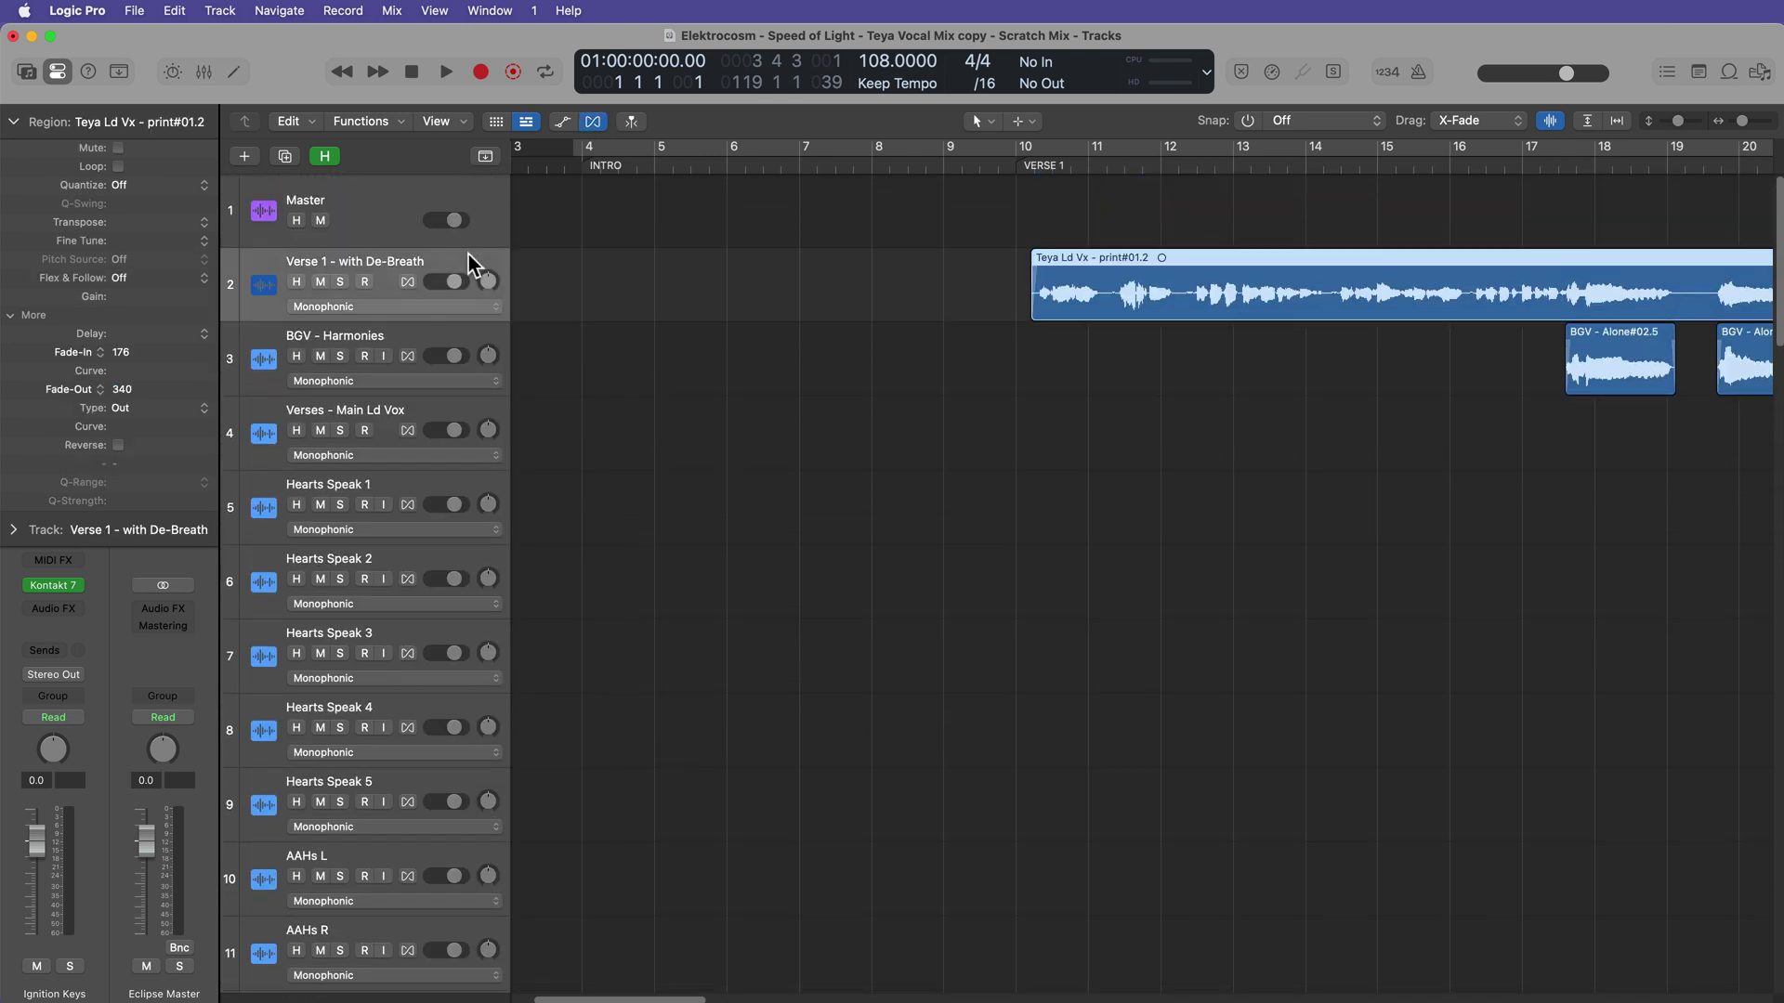
pyautogui.keyDown('shift'); pyautogui.click(460, 710); pyautogui.keyUp('shift')
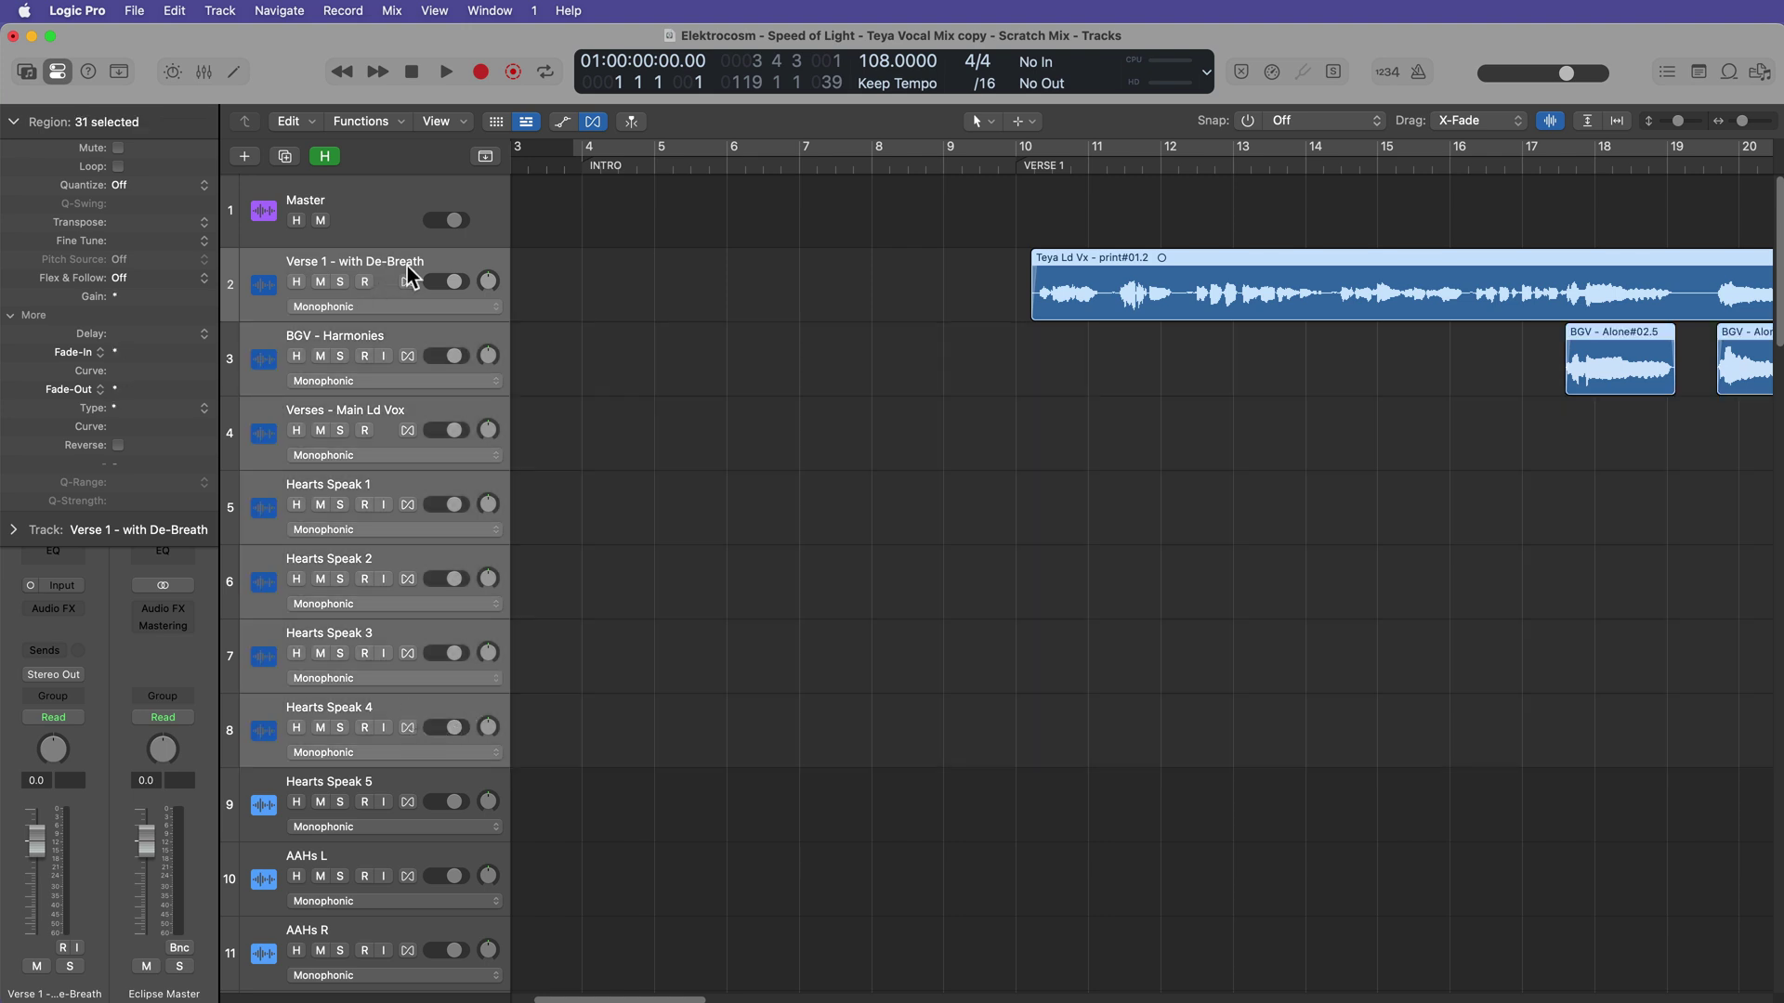
# Step: Enable flex on the Verse 1 vocal region and add seven flex markers
pyautogui.click(778, 483)
pyautogui.click(1059, 294)
pyautogui.click(1059, 295)
pyautogui.click(1194, 304)
pyautogui.click(1269, 312)
pyautogui.click(1361, 319)
pyautogui.click(1442, 323)
pyautogui.click(1543, 330)
pyautogui.click(1564, 334)
pyautogui.hscroll(5, 831, 512)
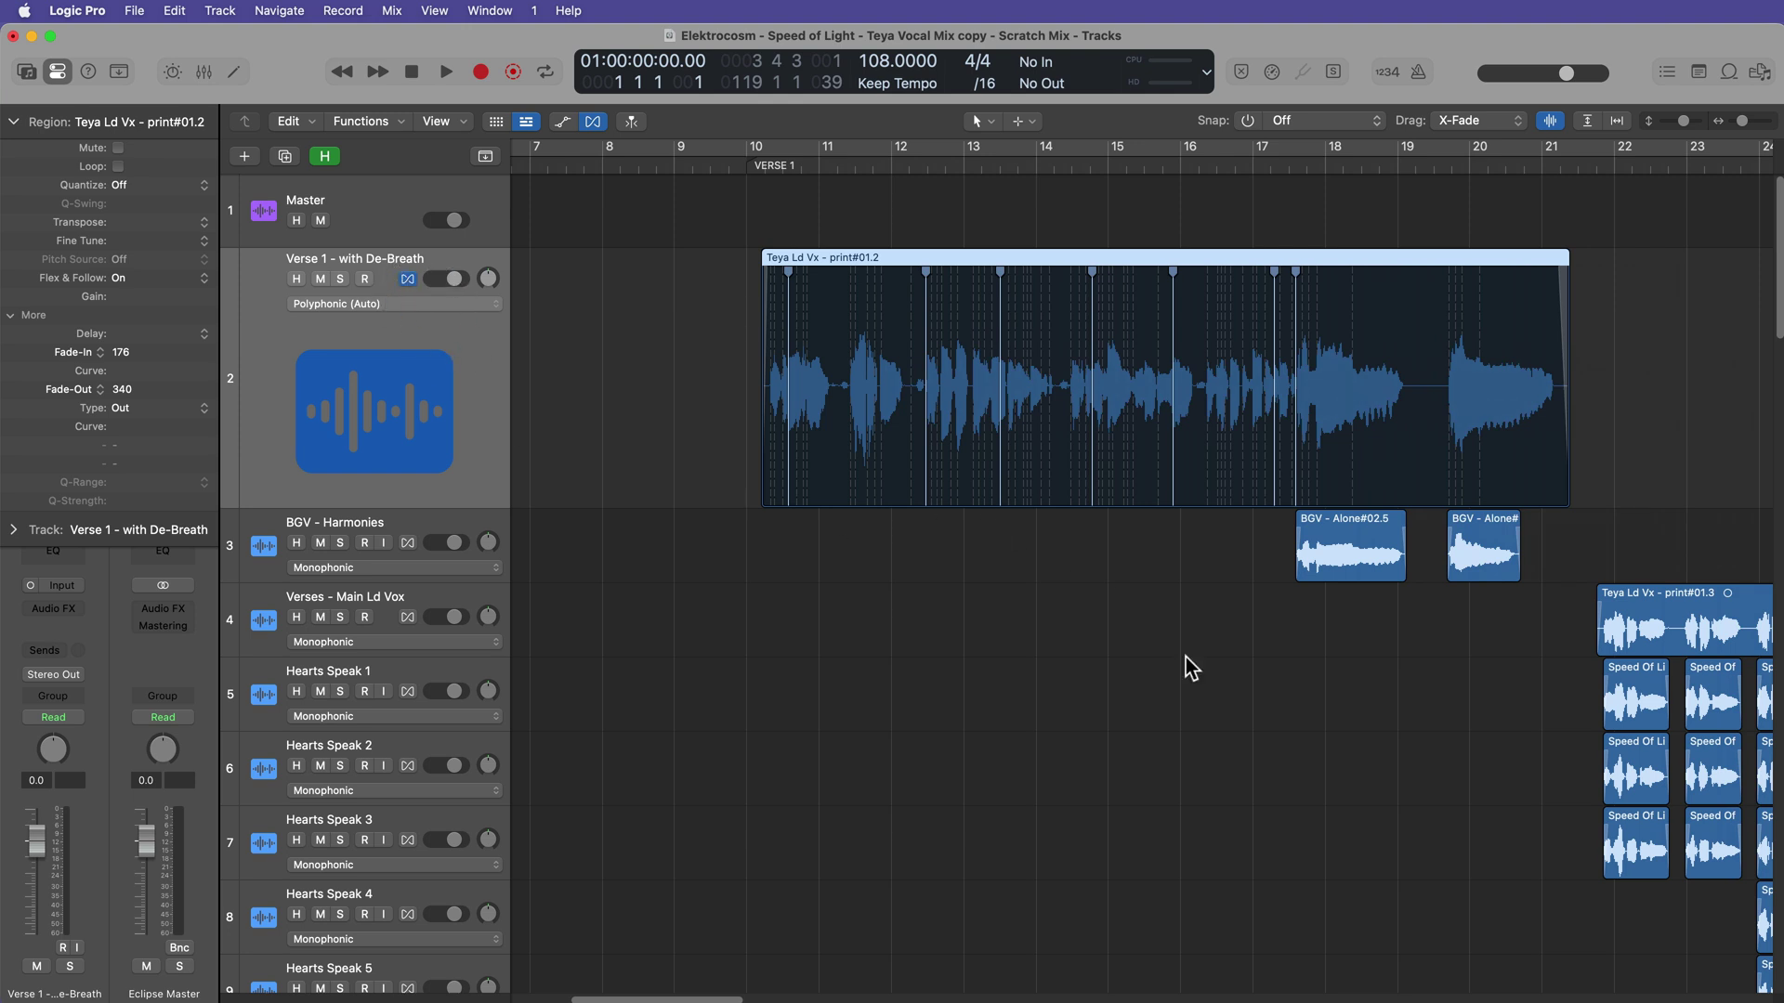
# Step: Reset all flex edits on the Teya Ld Vx region, then reselect it
pyautogui.click(1007, 601)
pyautogui.moveTo(648, 219); pyautogui.dragTo(1745, 901)
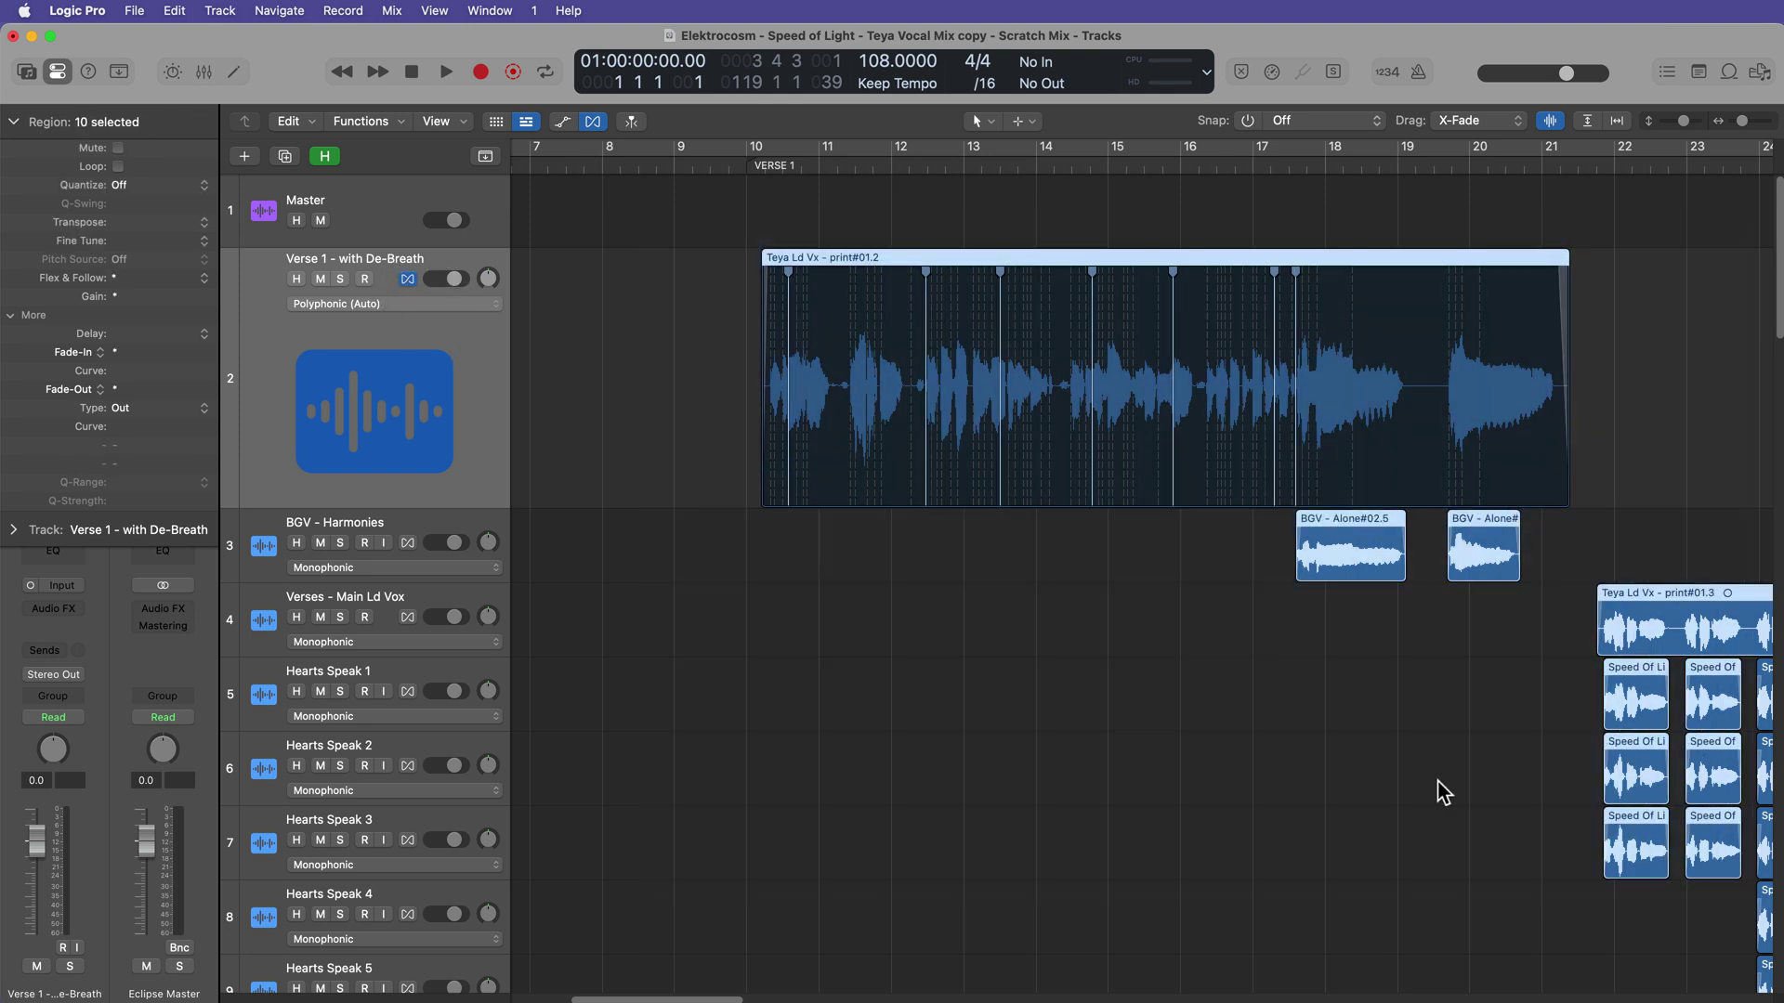
pyautogui.click(1326, 752)
pyautogui.rightClick(867, 263)
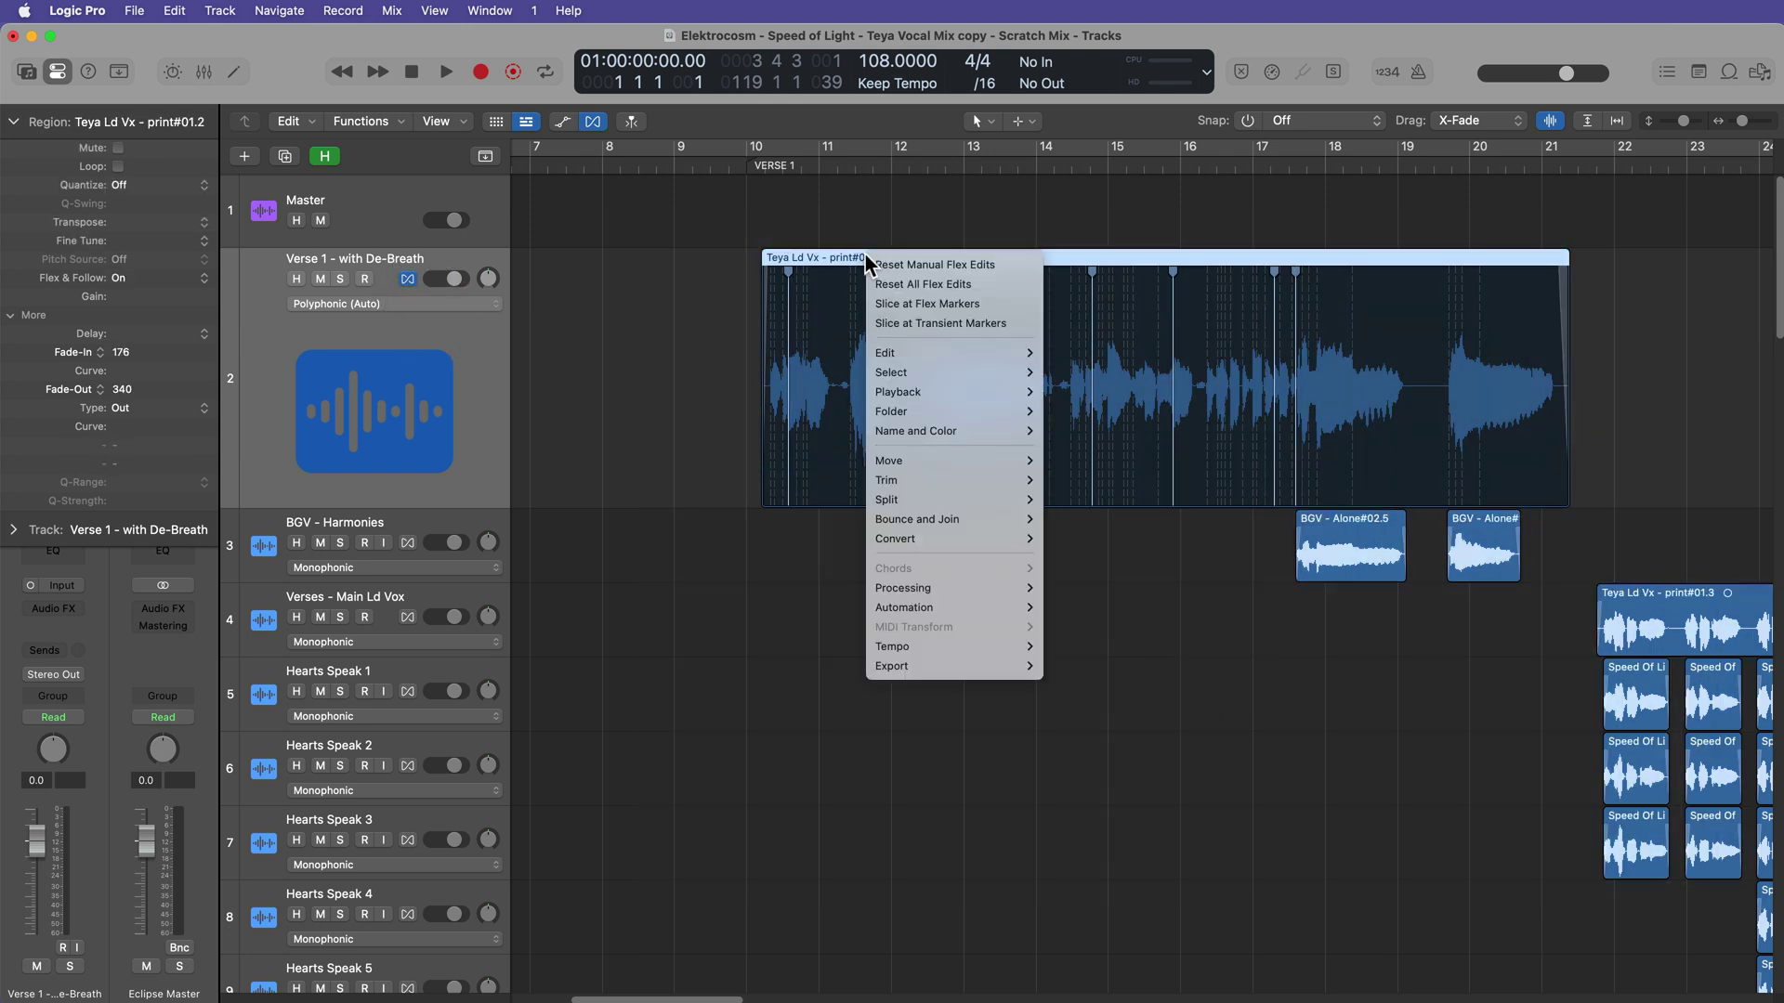
pyautogui.click(1012, 283)
pyautogui.click(1016, 219)
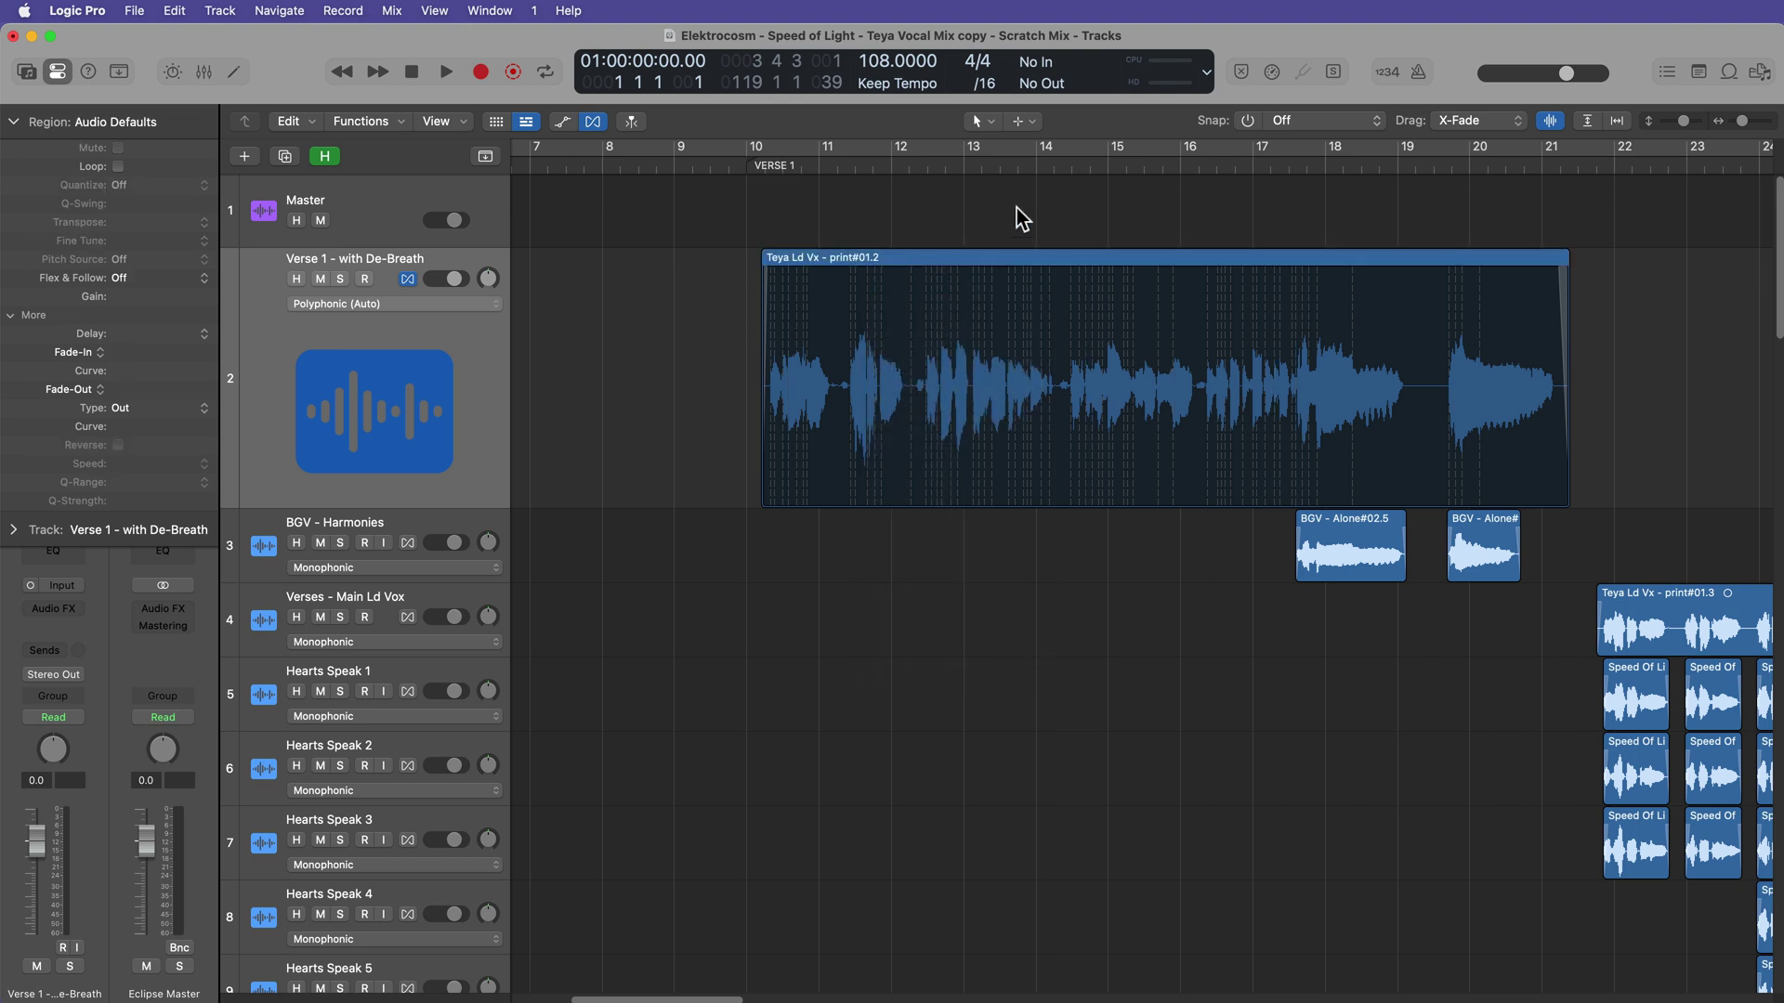
pyautogui.click(402, 281)
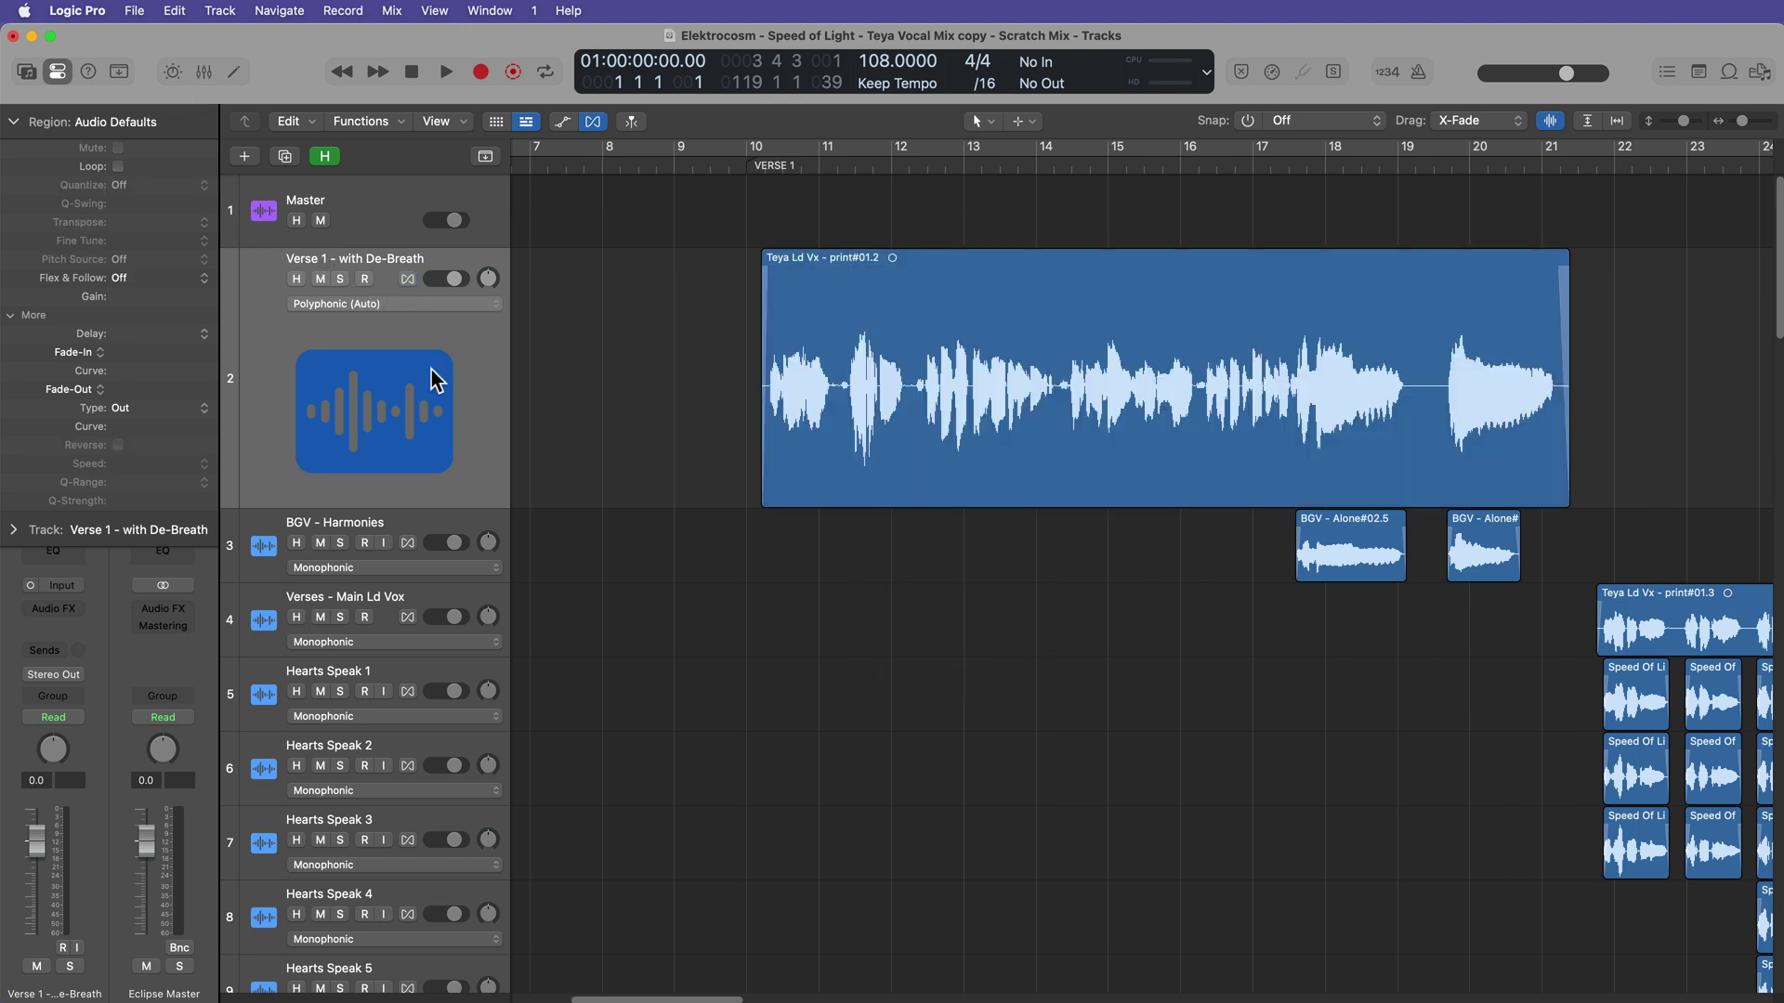
pyautogui.press('z')
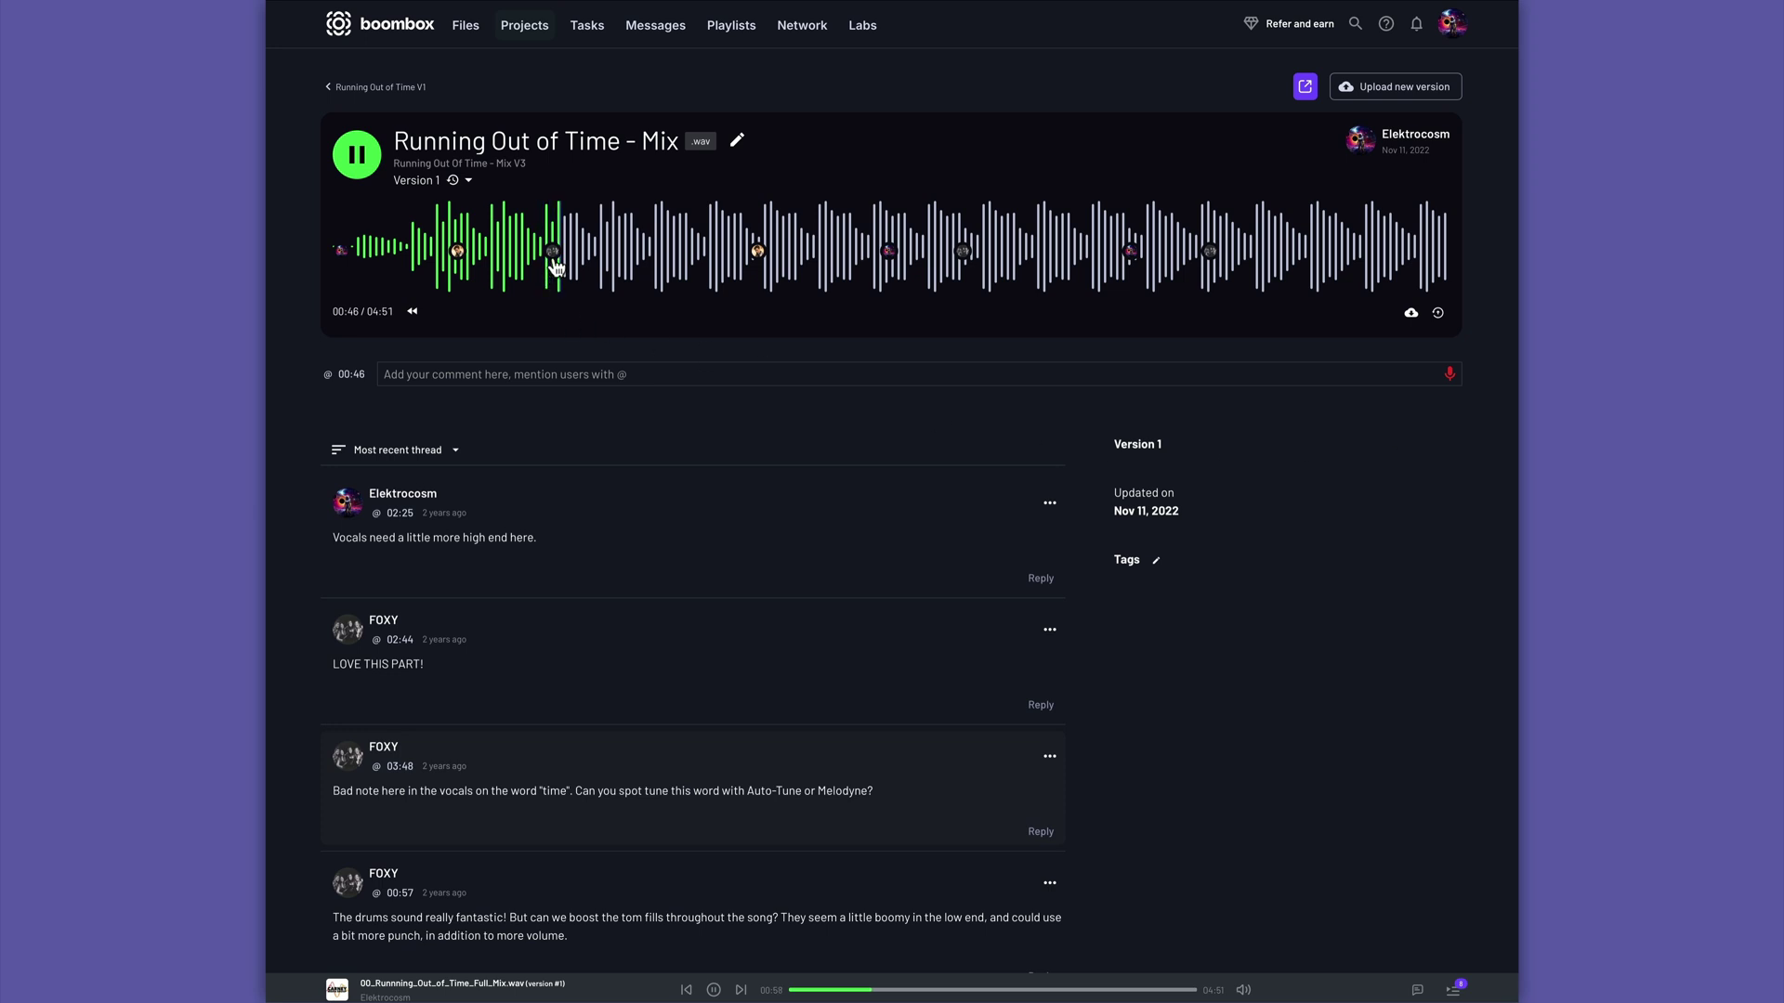
# Step: Scroll down through the mix's comments
pyautogui.scroll(-5, 555, 269)
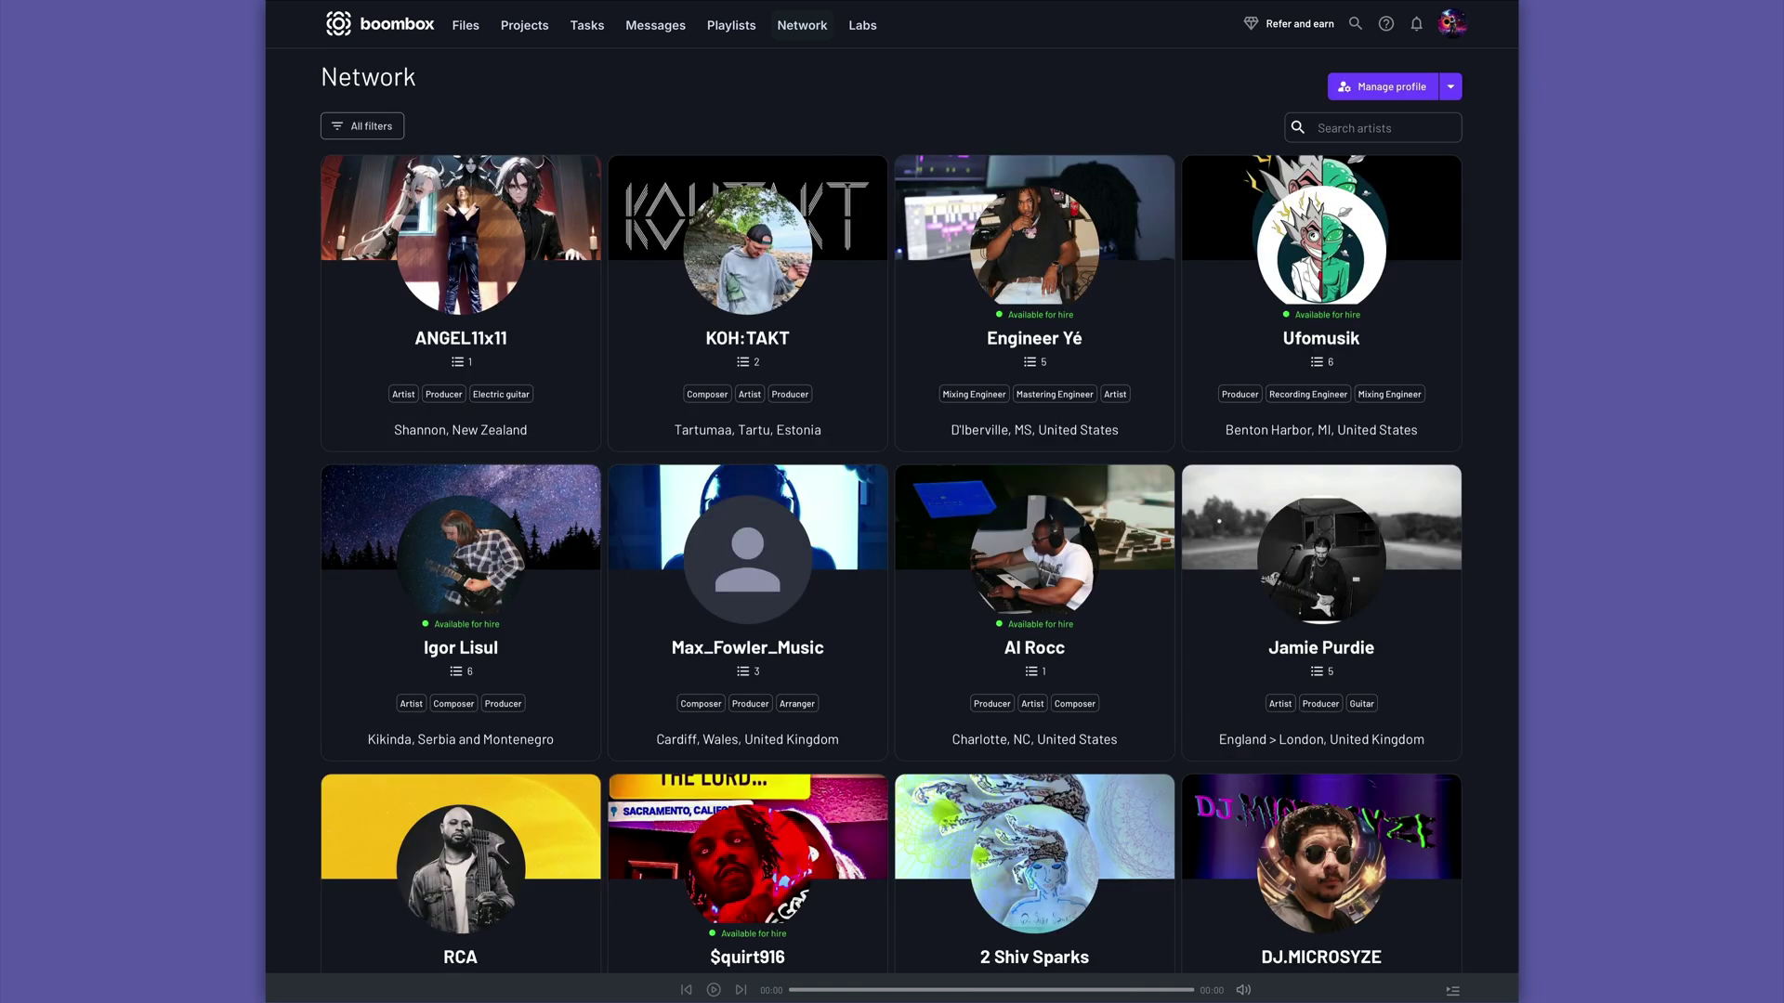
# Step: Scroll down through the Network page's grid of artist profiles
pyautogui.scroll(-3, 892, 511)
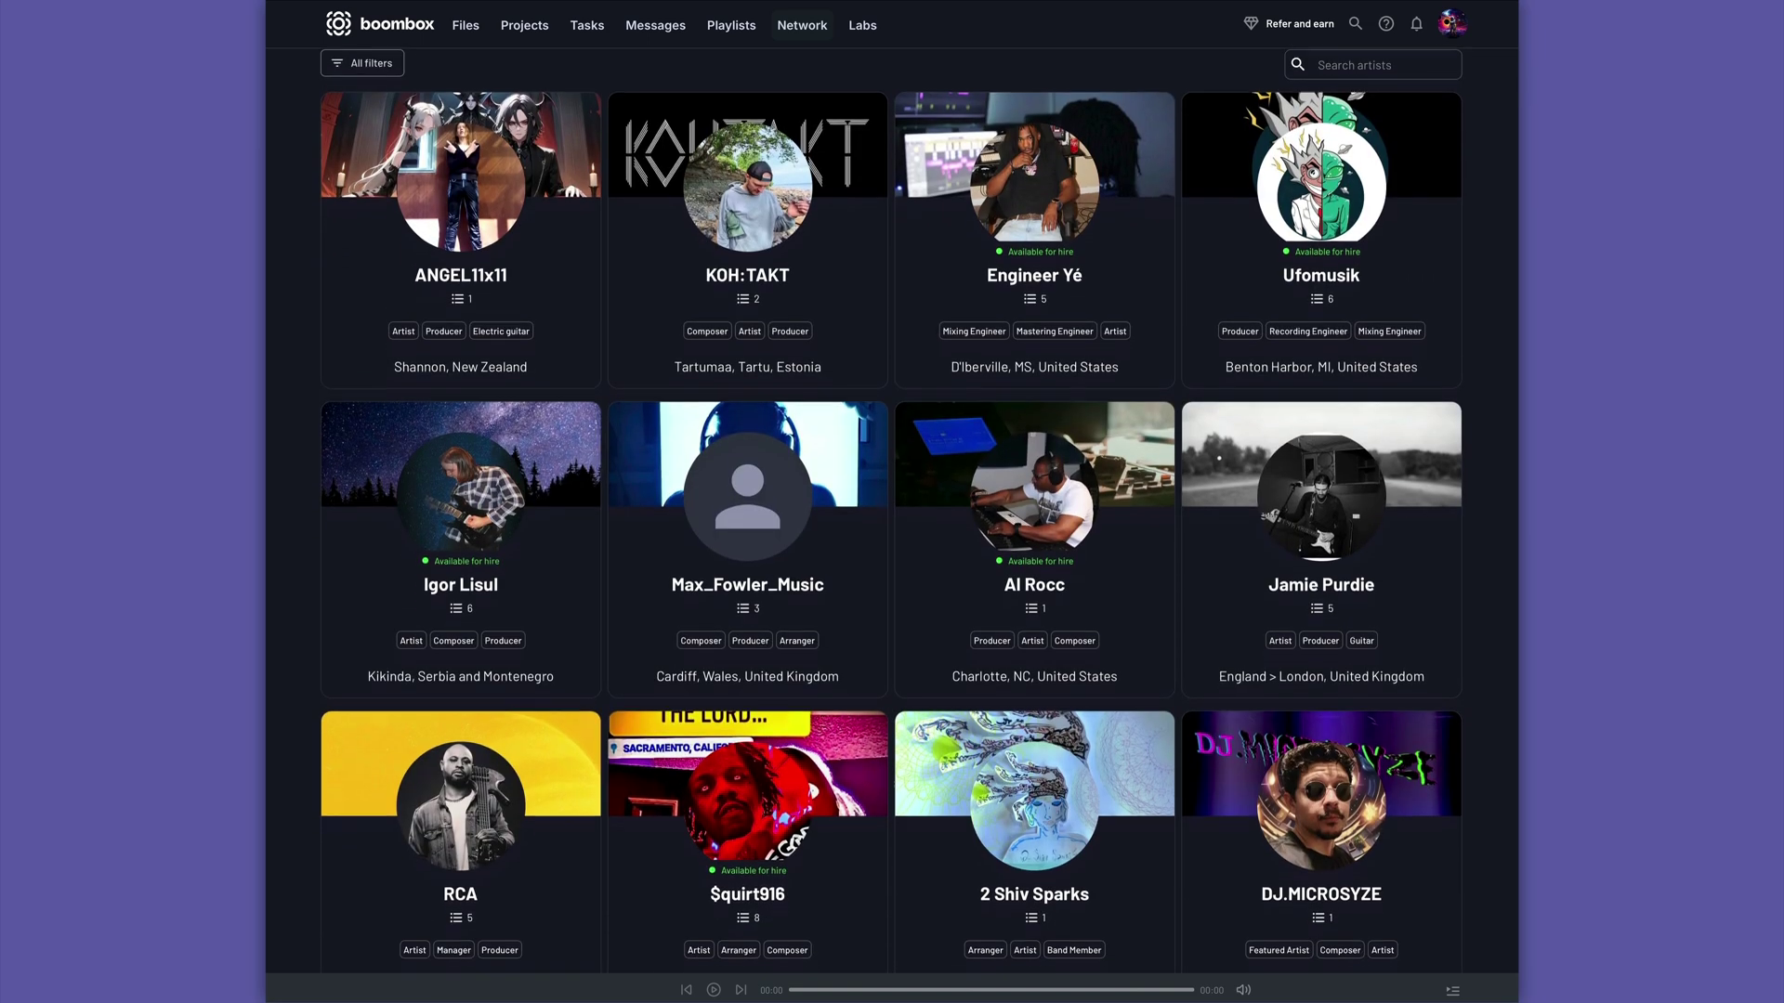
pyautogui.scroll(-4, 892, 511)
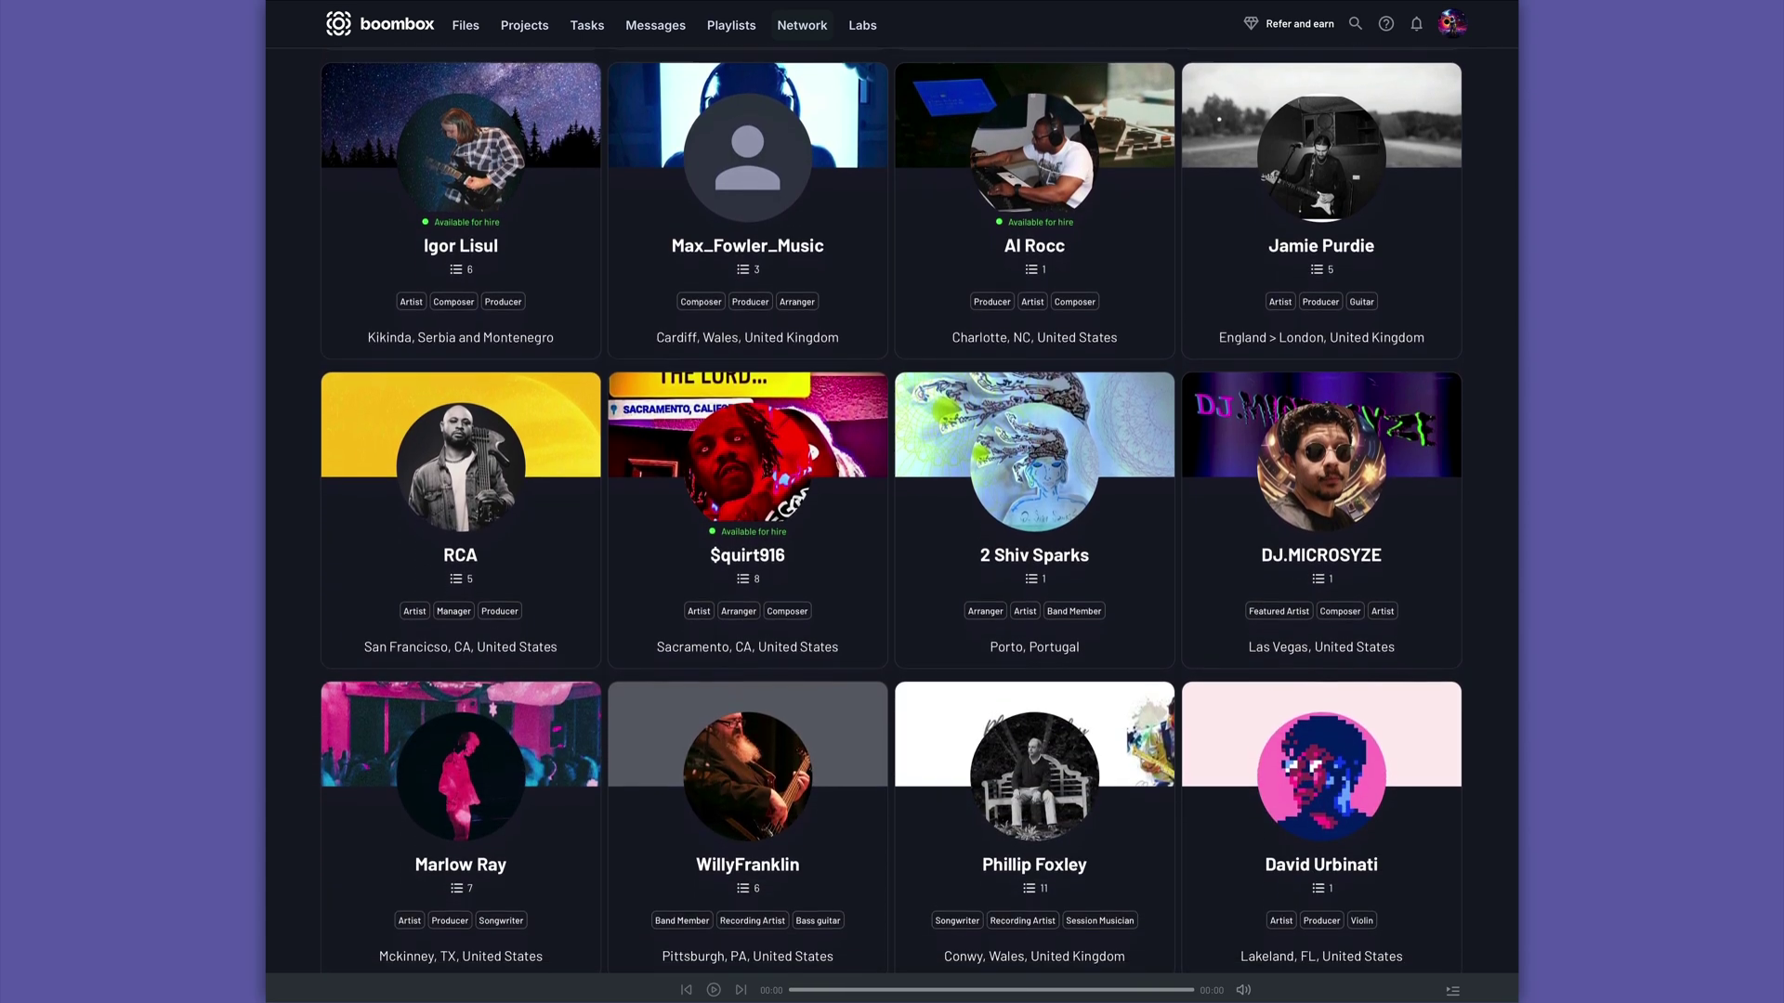
pyautogui.scroll(-2, 892, 511)
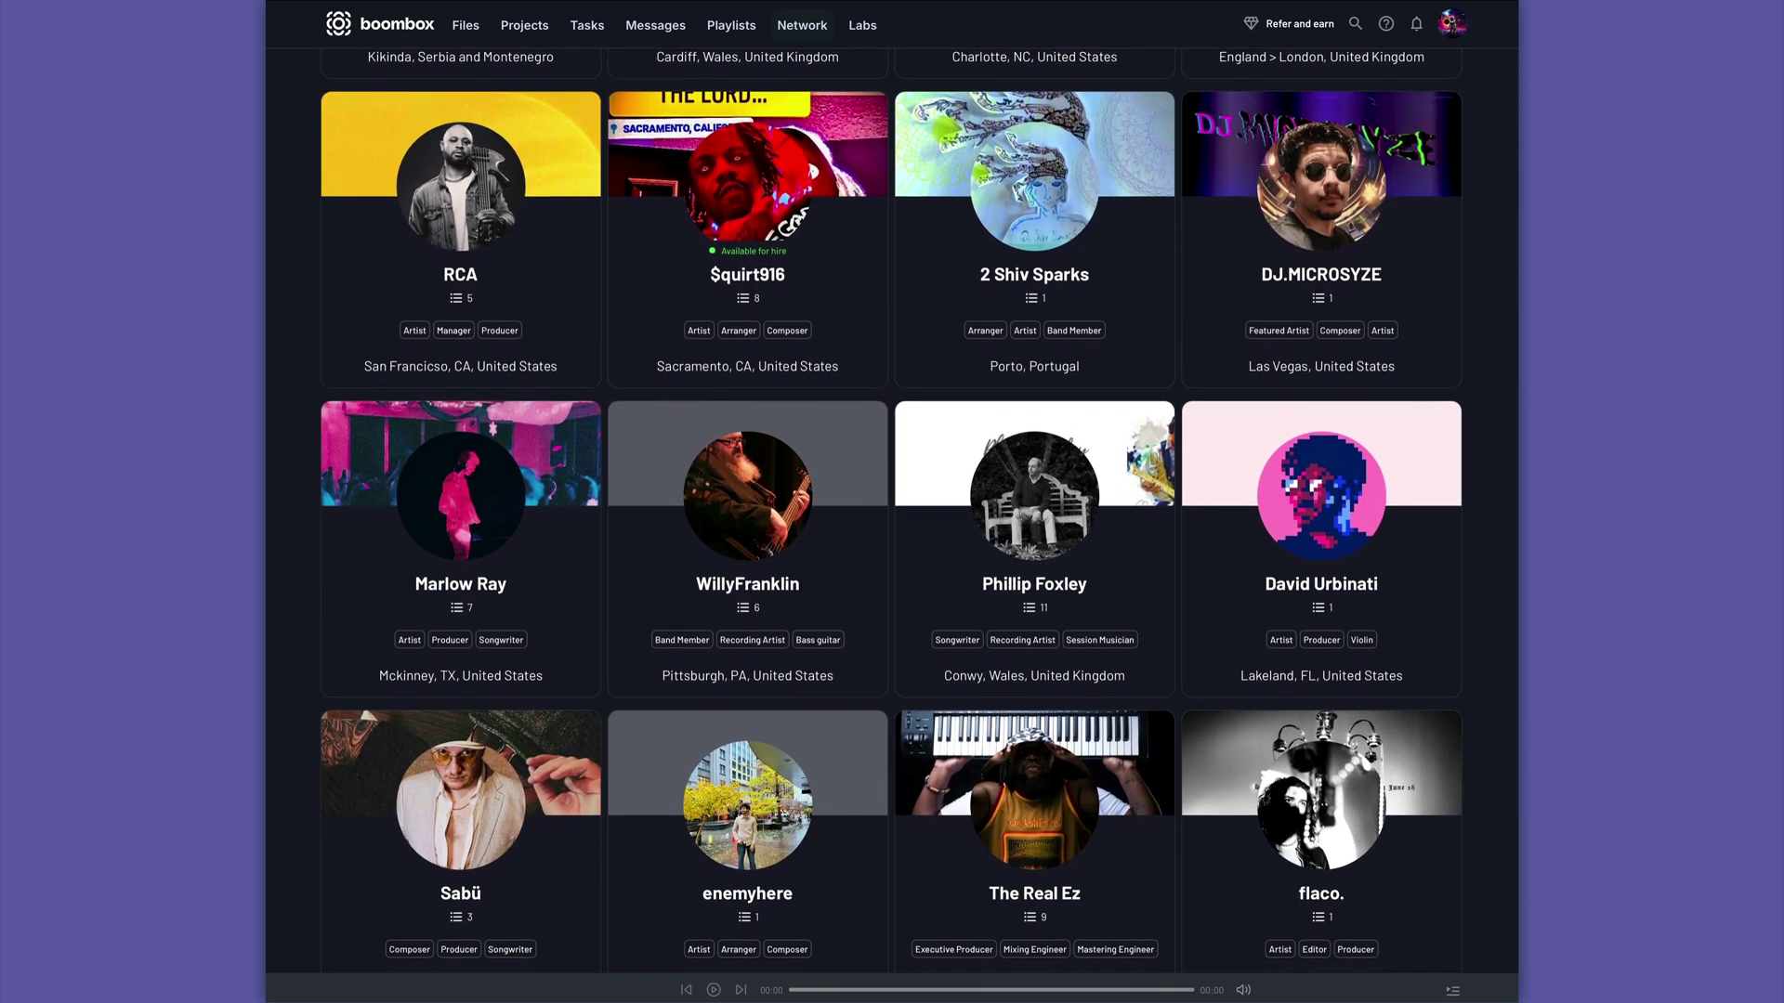